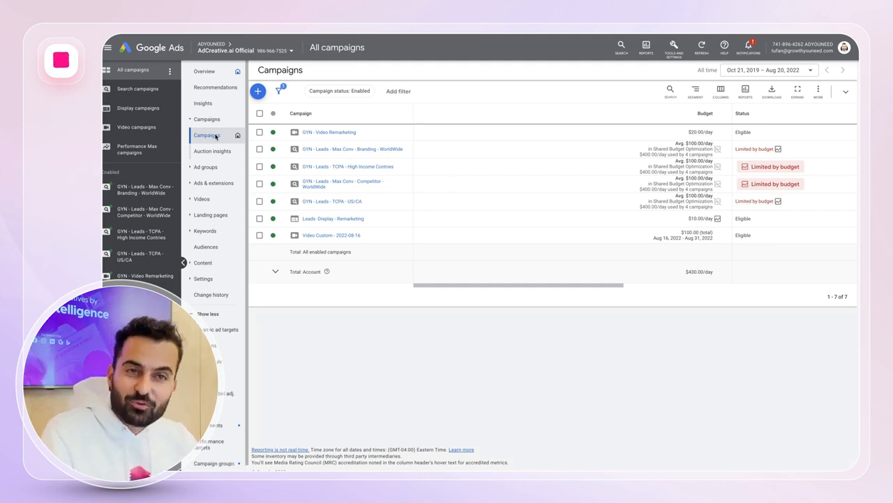
# Start a new campaign and choose Sales as its objective.
pyautogui.click(259, 91)
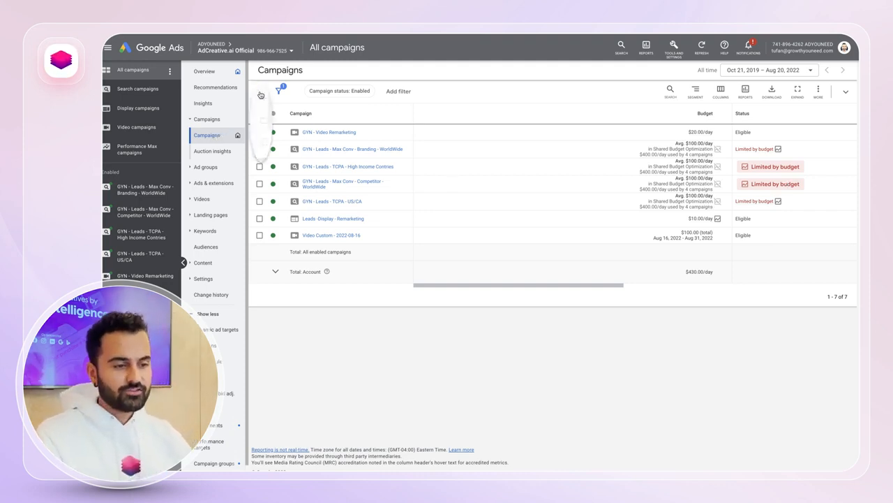
pyautogui.click(286, 102)
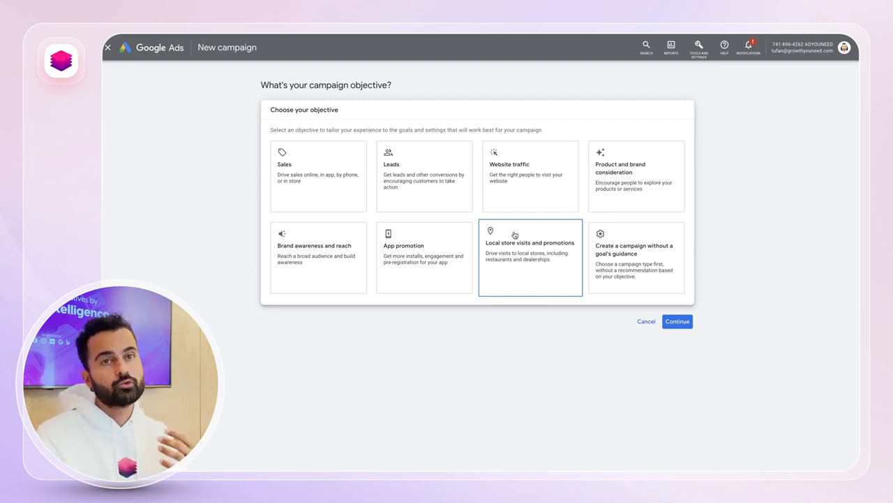
pyautogui.click(331, 172)
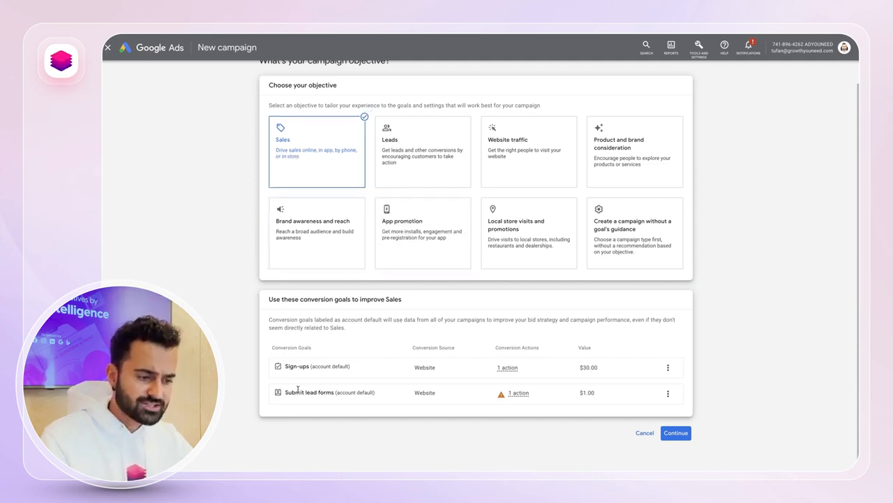
# Remove the "Submit lead forms" conversion goal from the campaign, keeping only Sign-ups.
pyautogui.moveTo(541, 398)
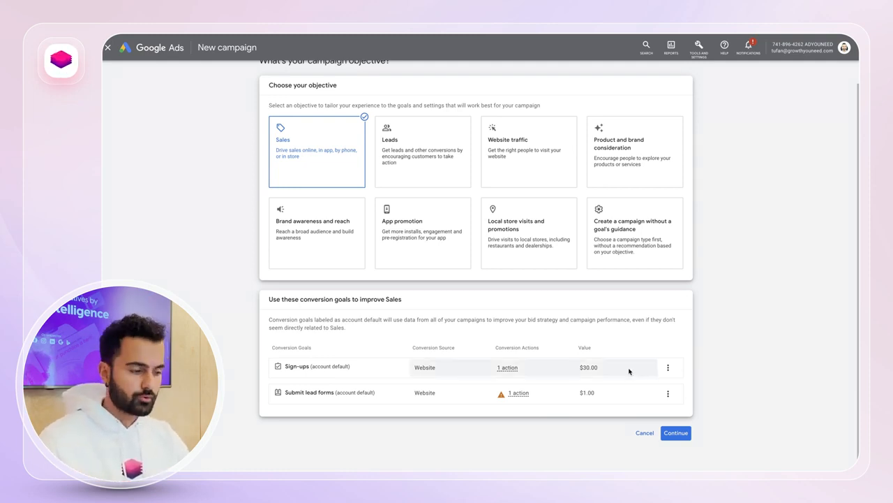
pyautogui.click(668, 393)
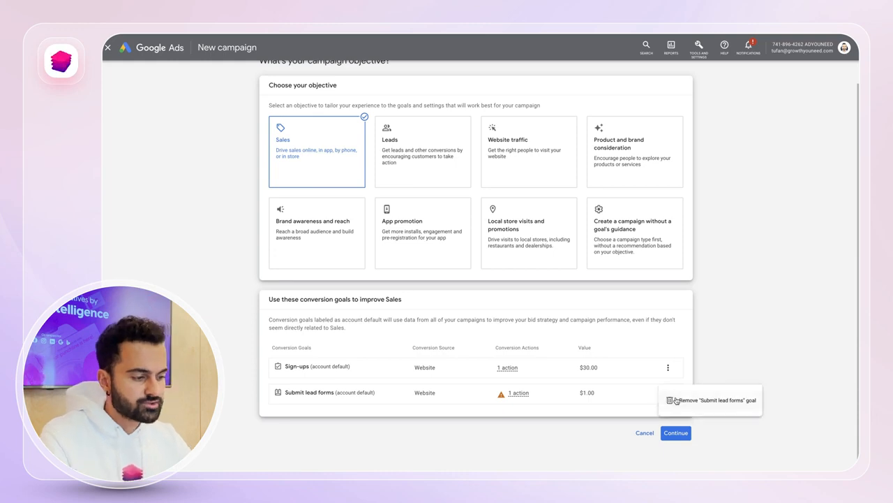
pyautogui.click(684, 402)
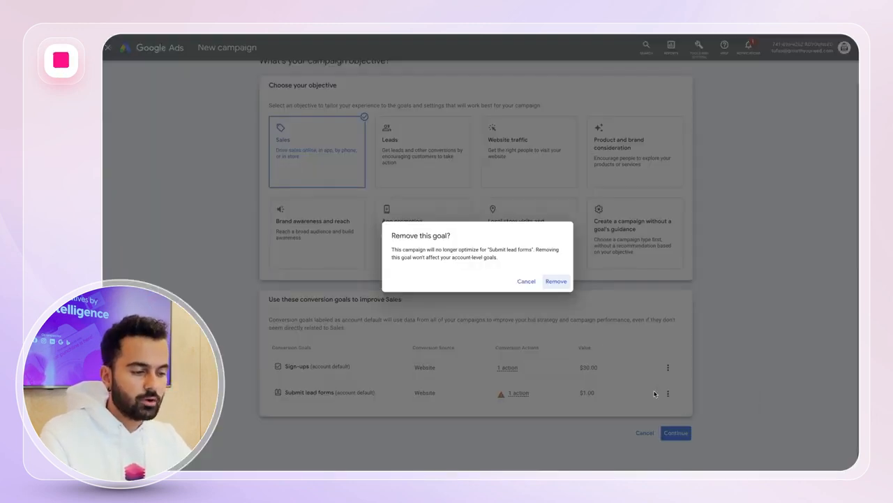
pyautogui.click(556, 280)
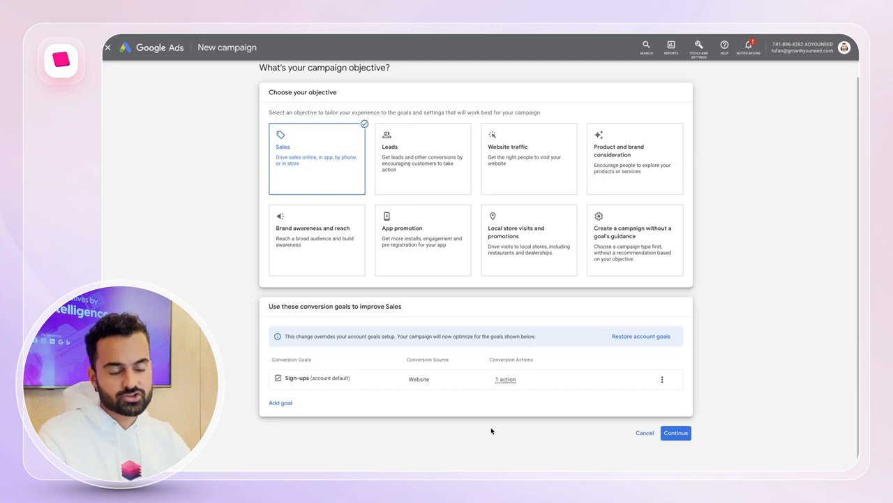
# Select Performance Max as the campaign type and name the campaign "[US] [SIGNUP] [$500 FREE CREDITS]".
pyautogui.click(676, 433)
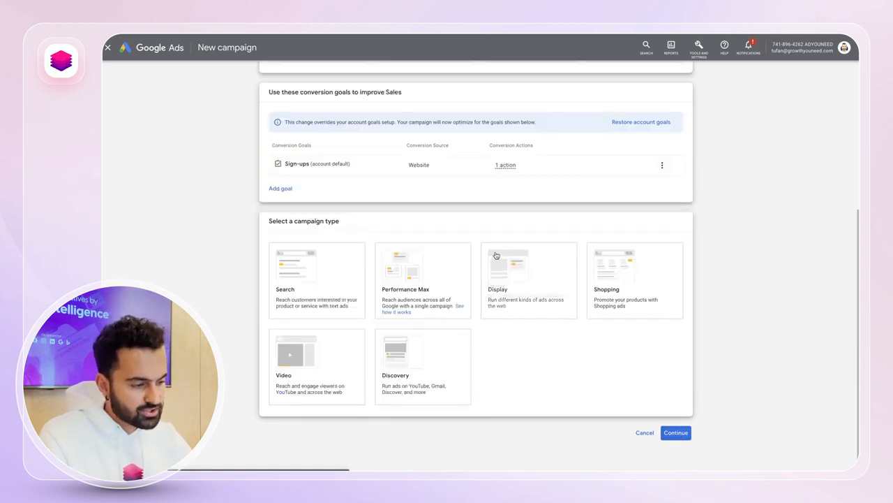
pyautogui.click(403, 256)
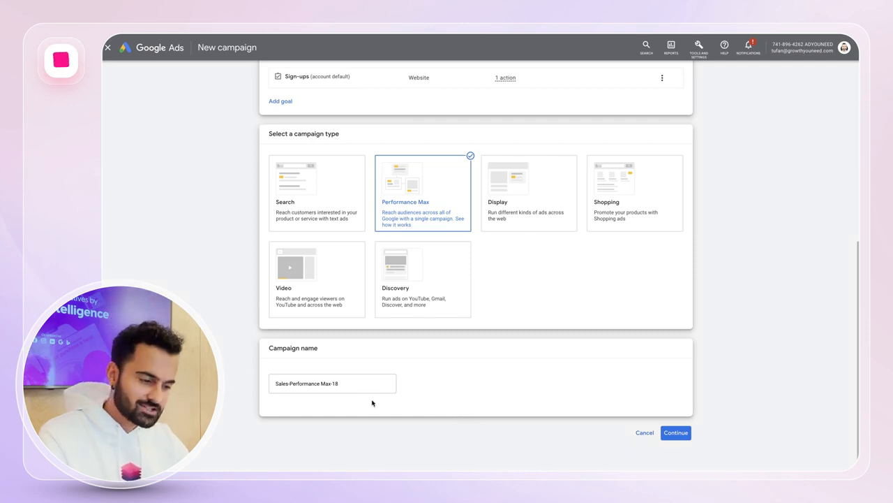
pyautogui.click(361, 379)
pyautogui.hotkey('ctrl', 'a')
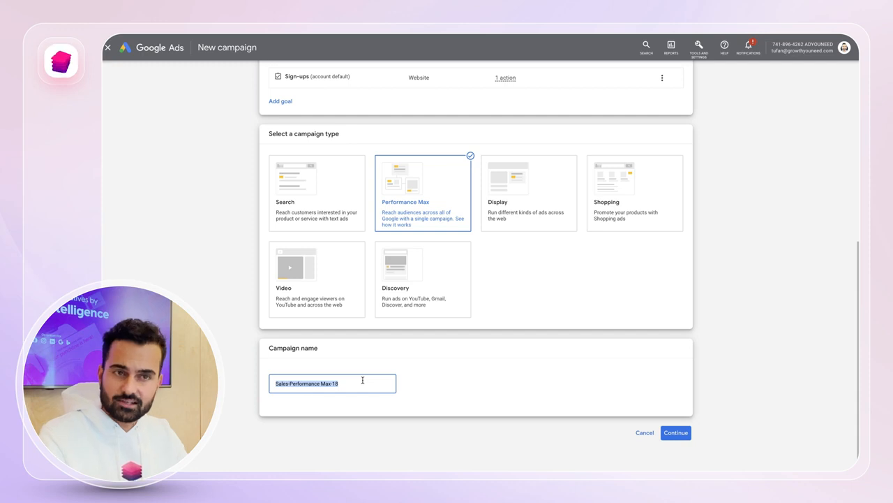
pyautogui.write('jus')
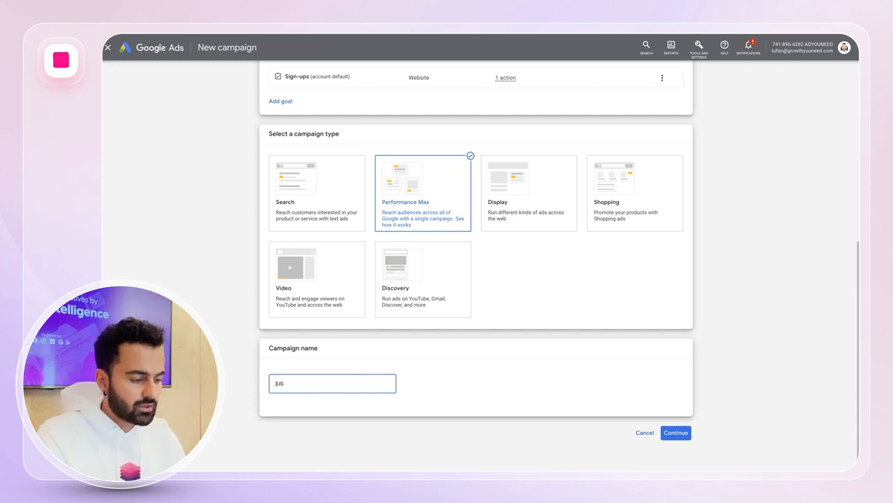
pyautogui.write('t')
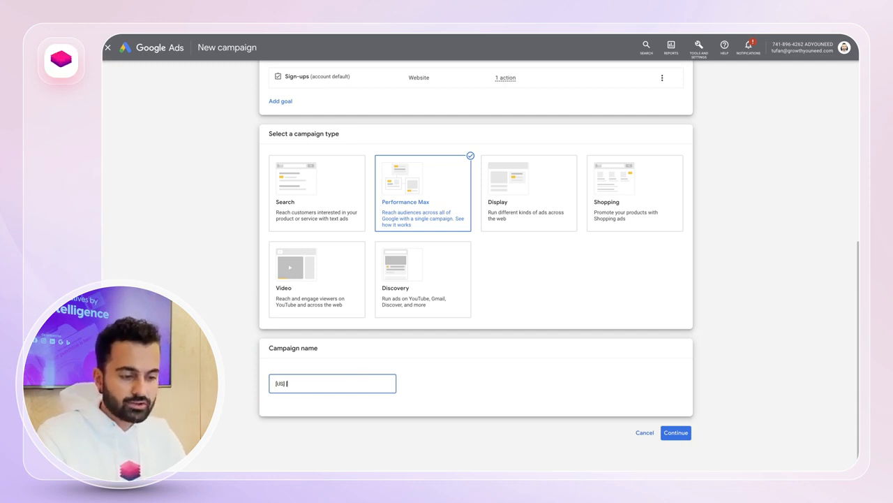
pyautogui.write(' [SIGNU')
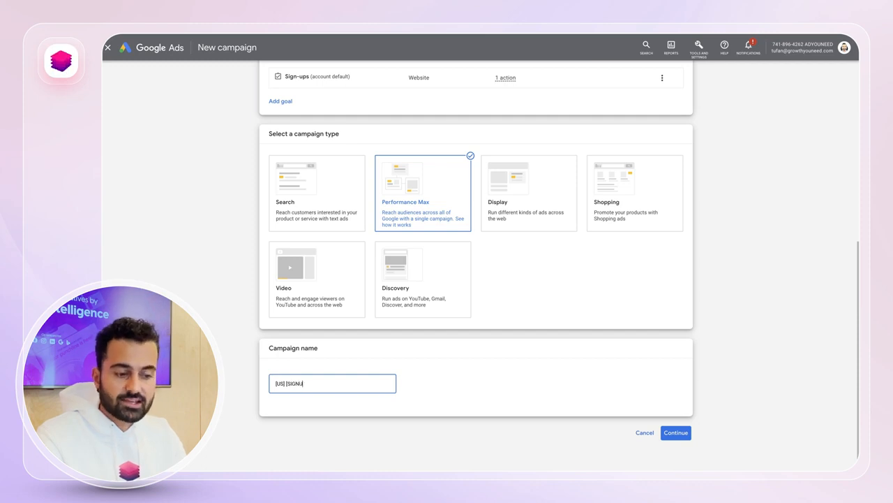
pyautogui.write('P')
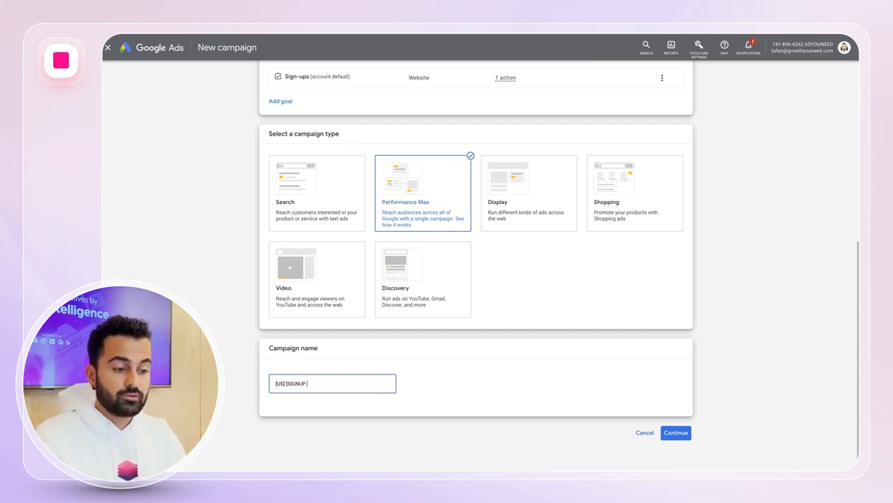
pyautogui.write('] [50')
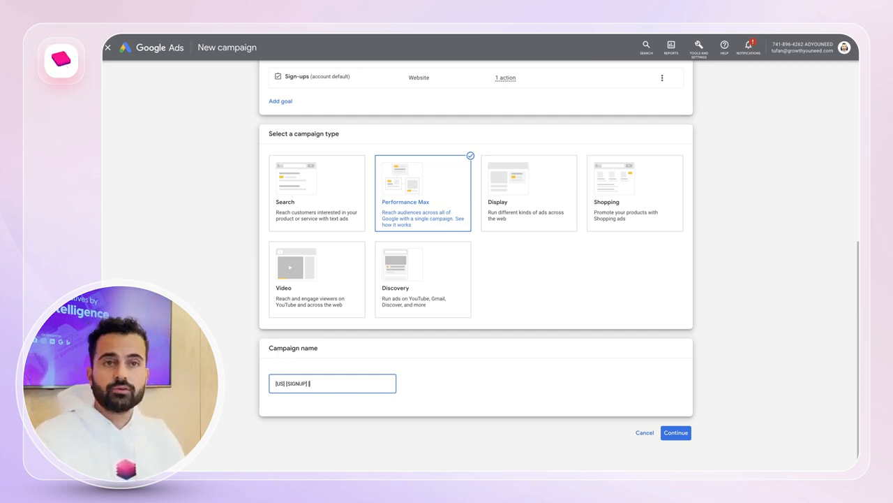
pyautogui.press('BackSpace')
pyautogui.press('BackSpace')
pyautogui.write('$500')
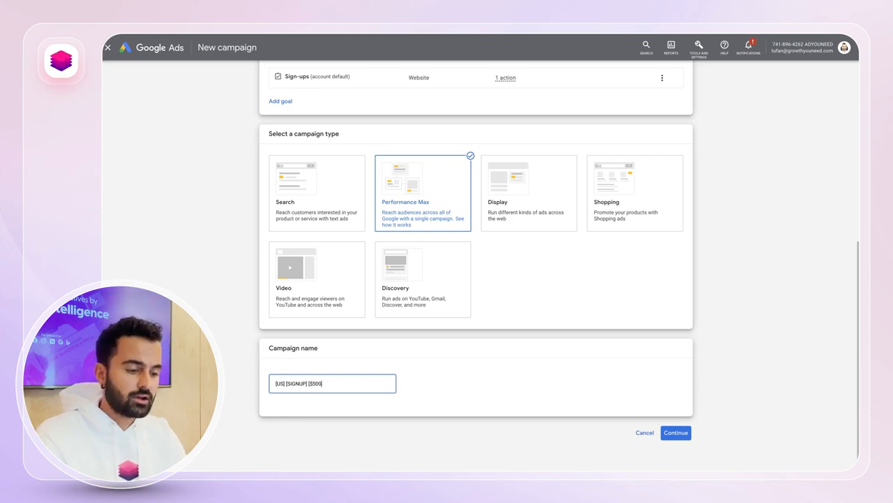
pyautogui.write(' FREE CREDIT]')
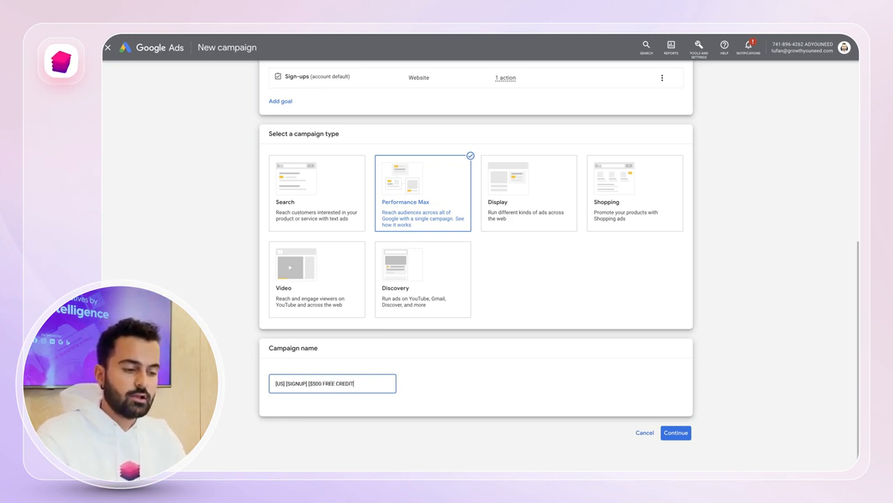
pyautogui.press('Left')
pyautogui.write('S')
pyautogui.click(469, 393)
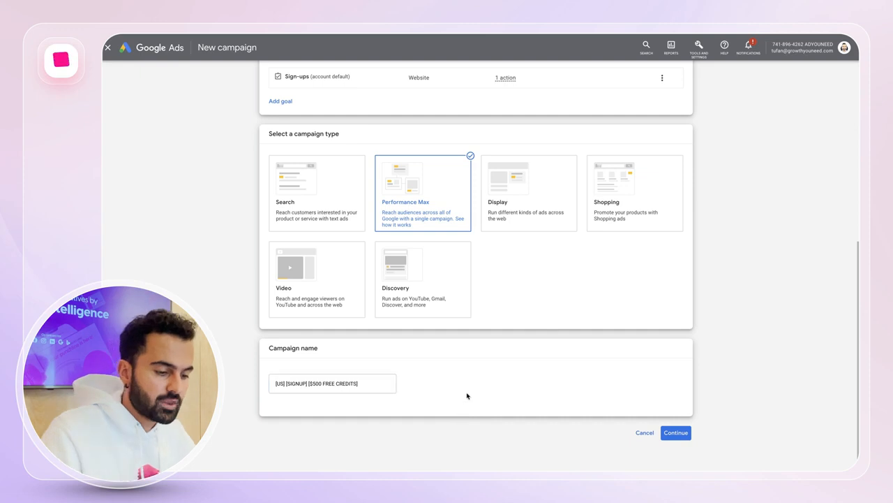
# Start a new campaign instead of finishing a saved draft, and set the average daily budget to $100.
pyautogui.click(670, 433)
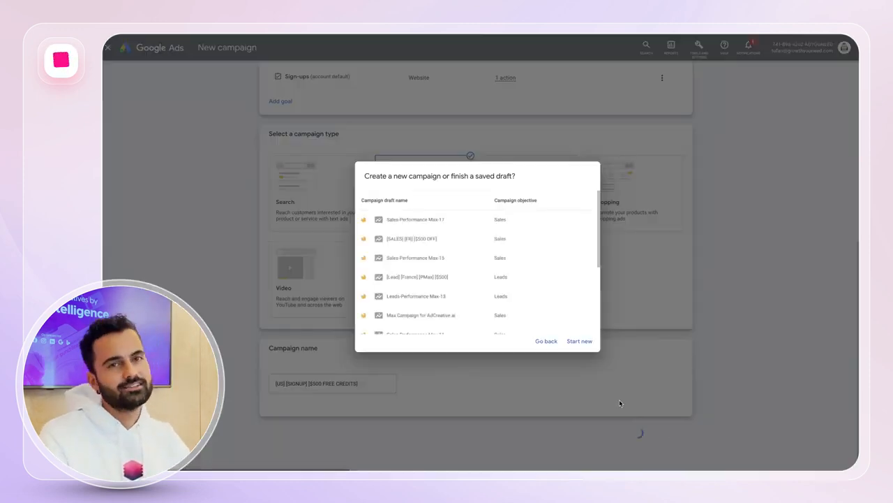
pyautogui.click(579, 341)
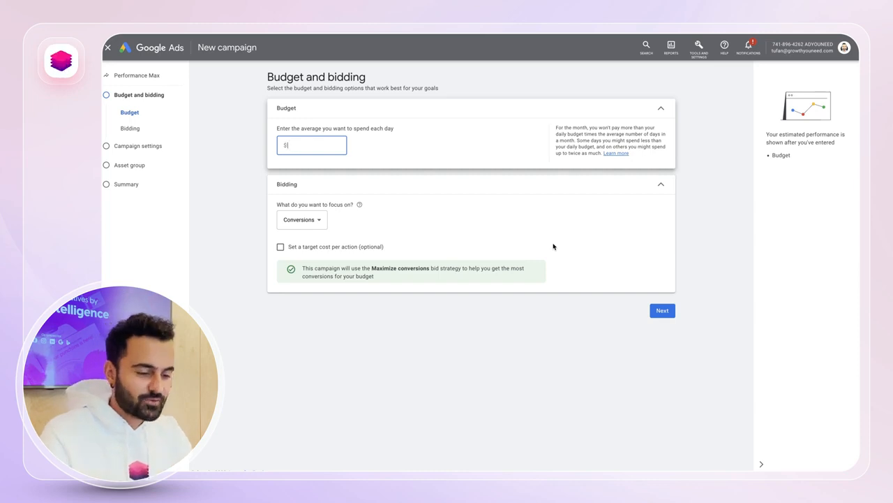
pyautogui.write('100')
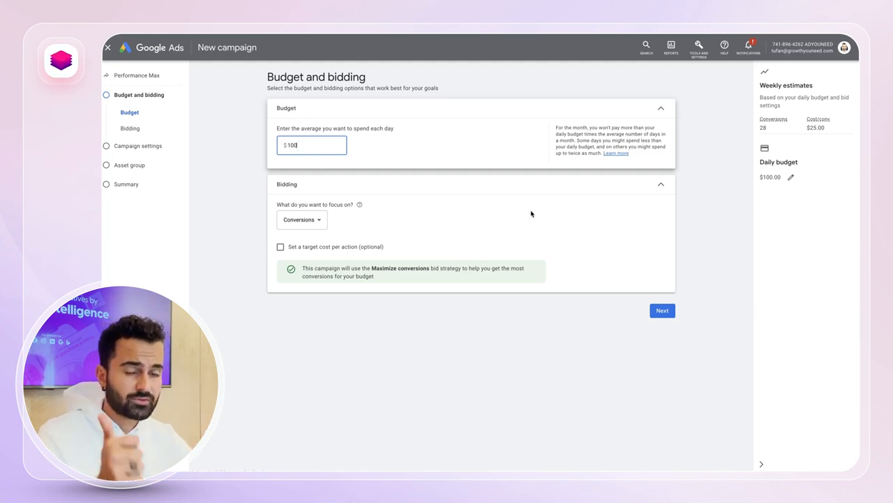
# Try Conversion value as the bidding focus, and switch it back to Conversions.
pyautogui.click(309, 226)
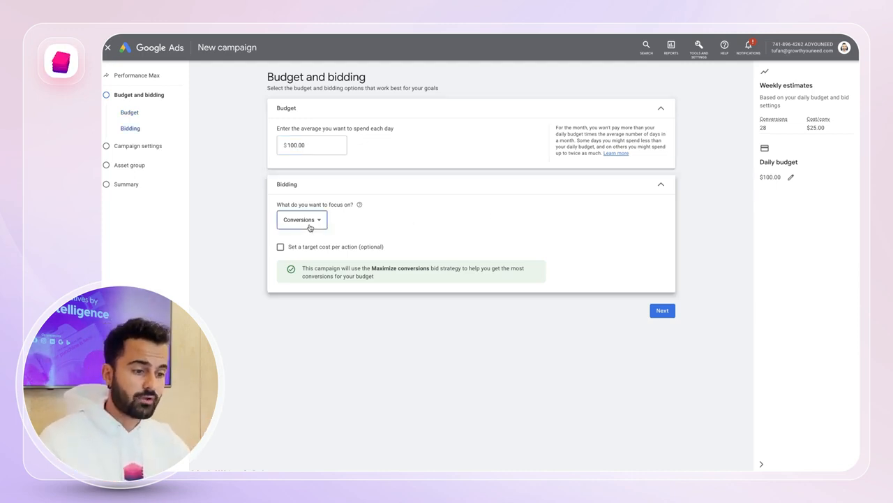
pyautogui.click(310, 226)
pyautogui.click(305, 250)
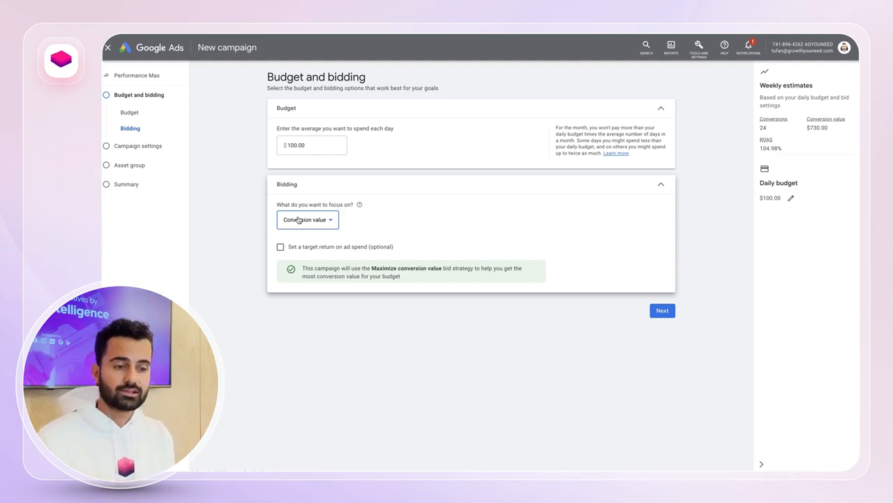
pyautogui.click(299, 220)
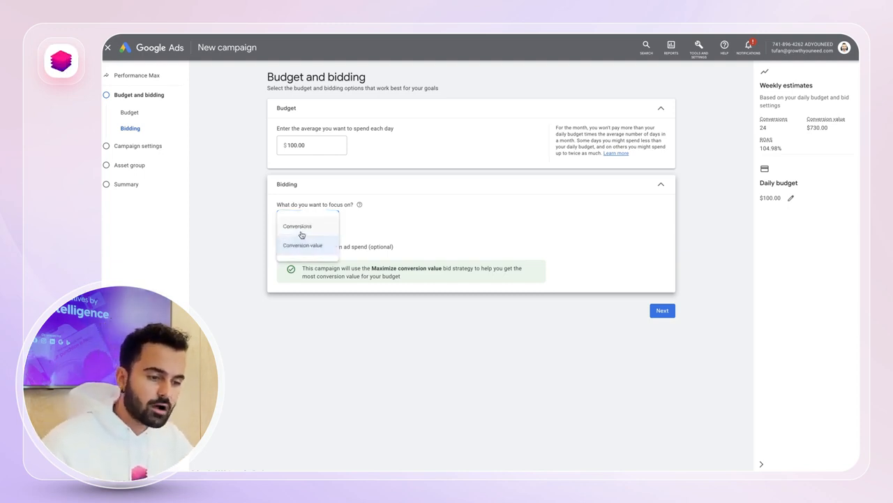
pyautogui.click(298, 225)
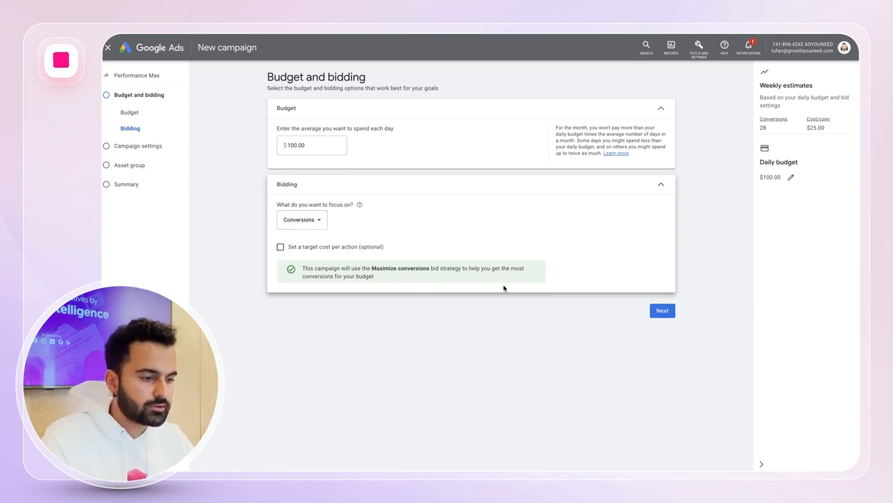
# Proceed to the campaign settings, target France as the location and remove English from the languages.
pyautogui.click(668, 313)
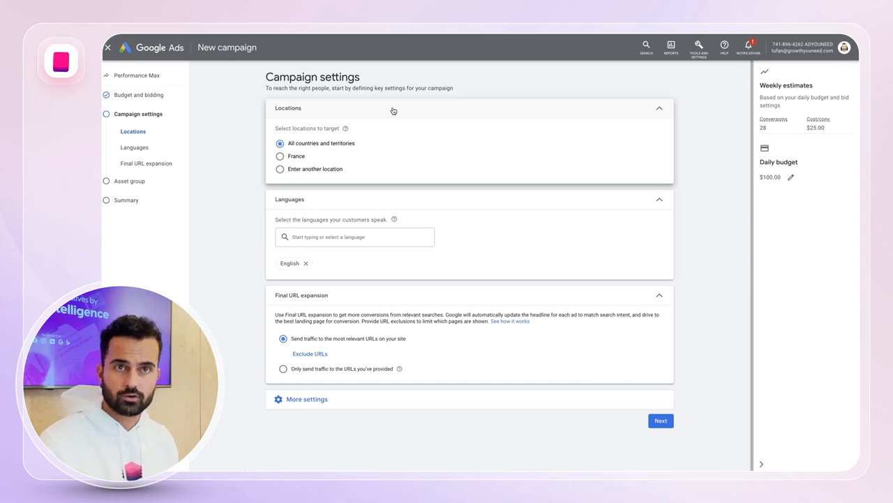
pyautogui.click(280, 157)
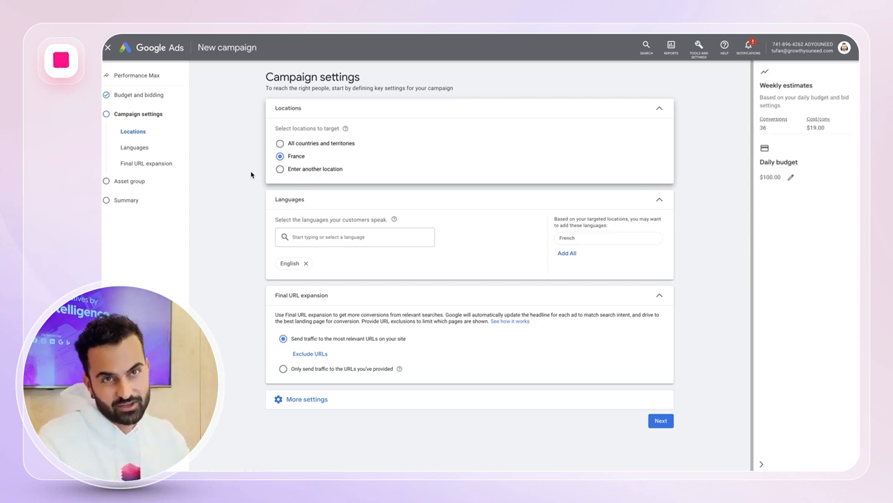
pyautogui.click(306, 264)
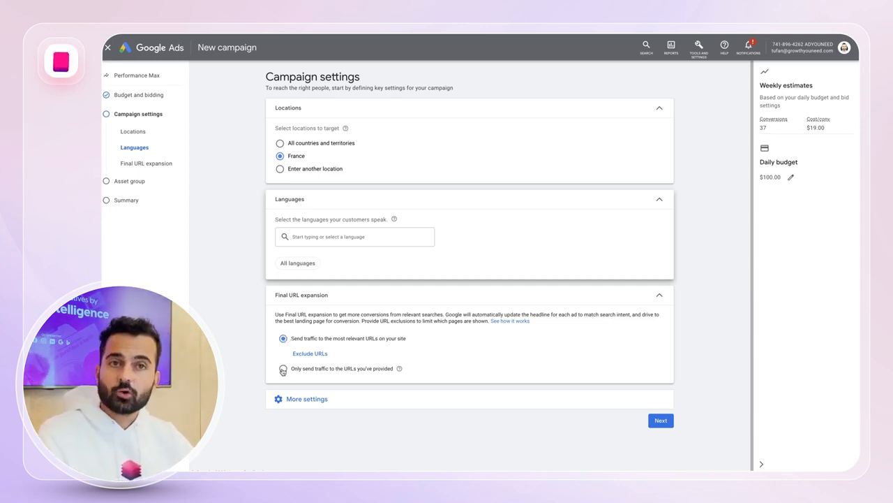
# Limit final URL expansion to only send traffic to the provided URLs, and open the campaign URL options.
pyautogui.click(283, 369)
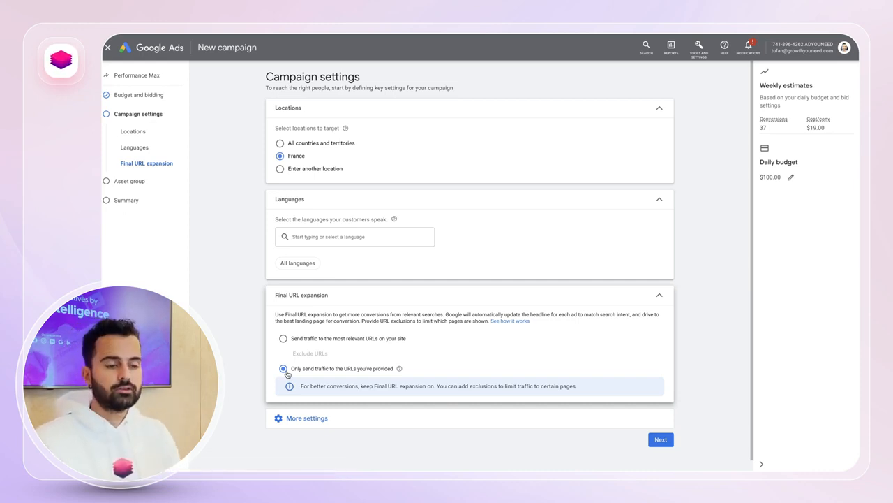
pyautogui.click(293, 419)
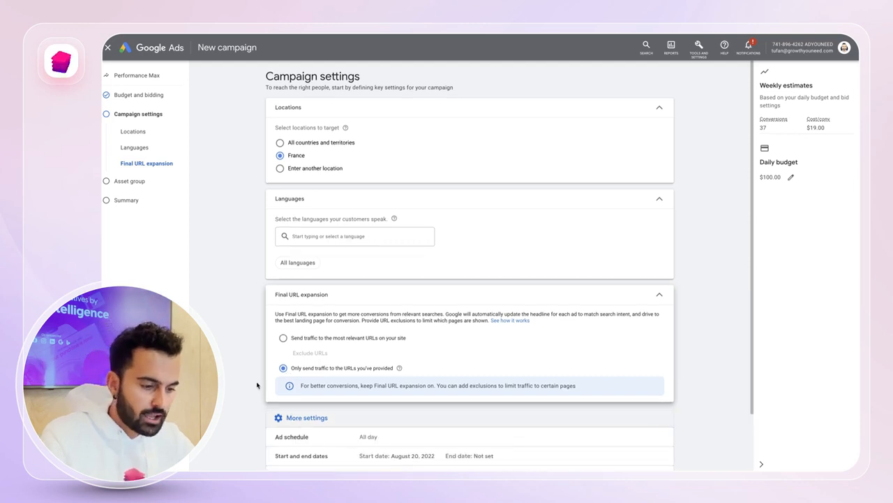
pyautogui.scroll(-2, 293, 415)
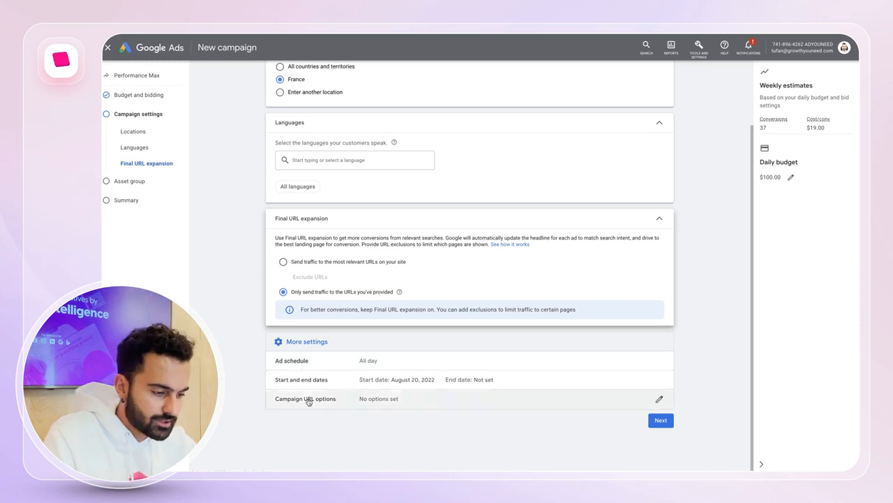
pyautogui.click(383, 402)
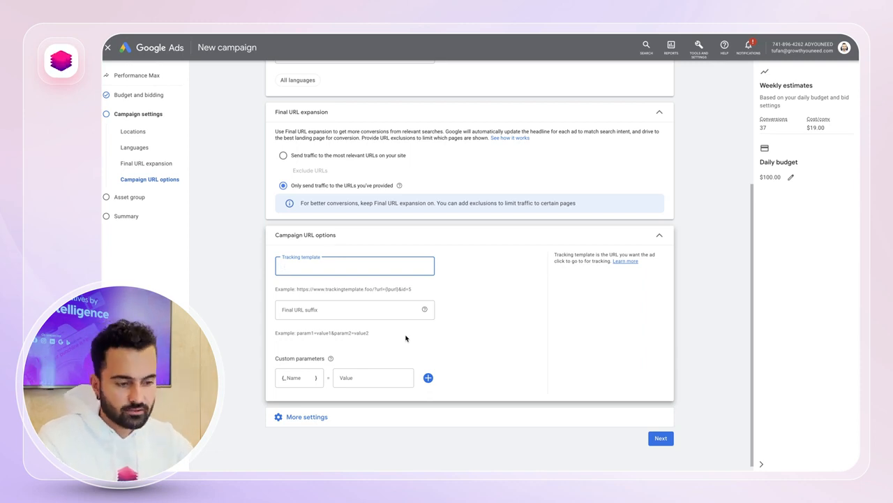
# Continue to the asset group setup and look over its name and asset sections.
pyautogui.click(661, 438)
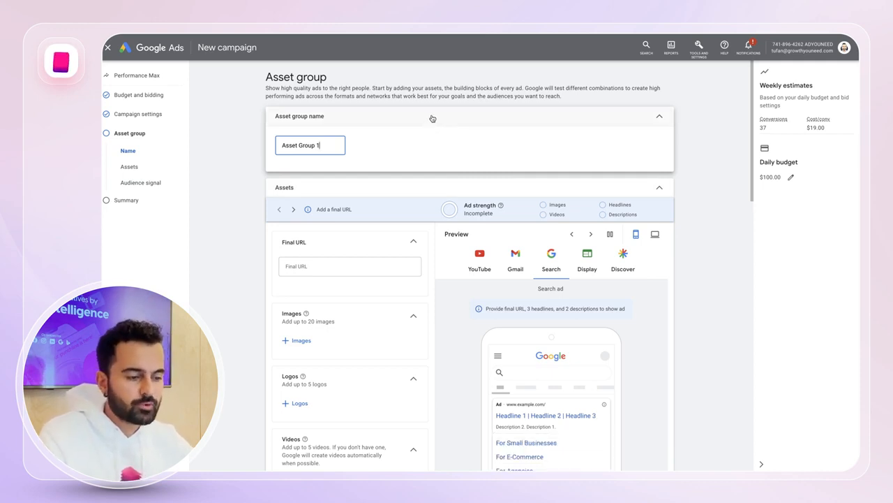
pyautogui.scroll(-2, 432, 119)
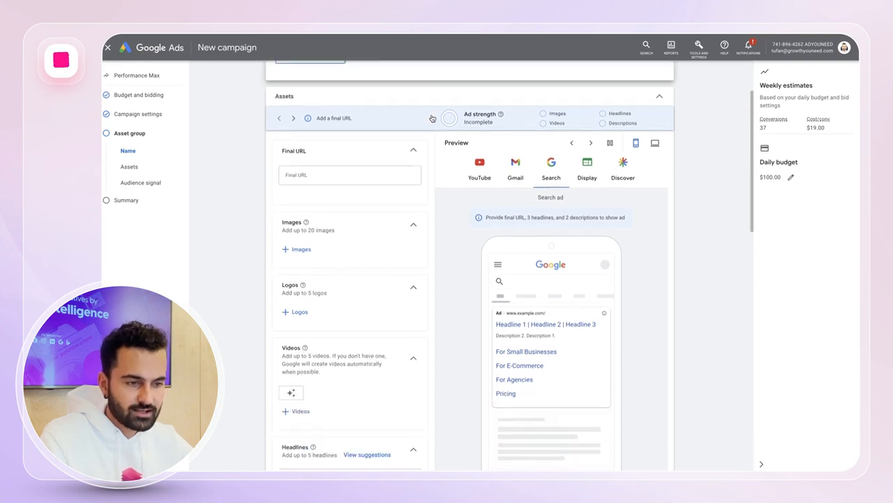
pyautogui.scroll(2, 350, 161)
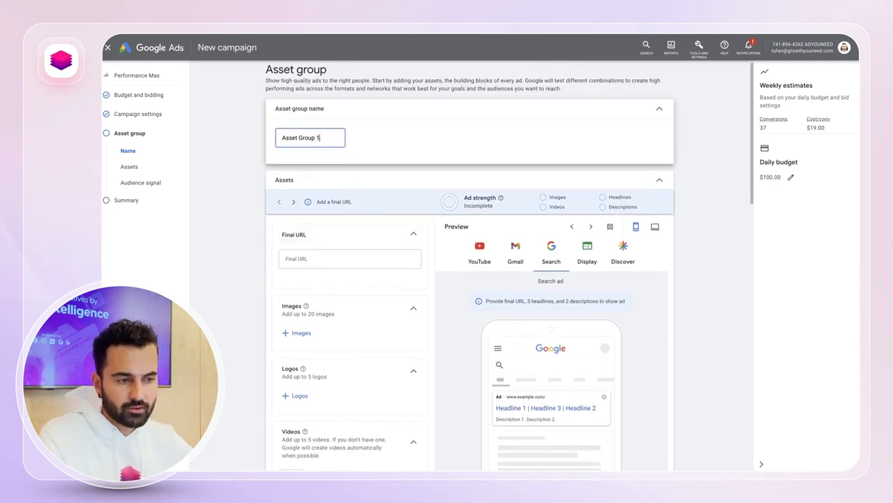
# Open the adcreative.ai website in a new browser tab and look over its home page.
pyautogui.press('super+t')
pyautogui.write('ADCreative.ai')
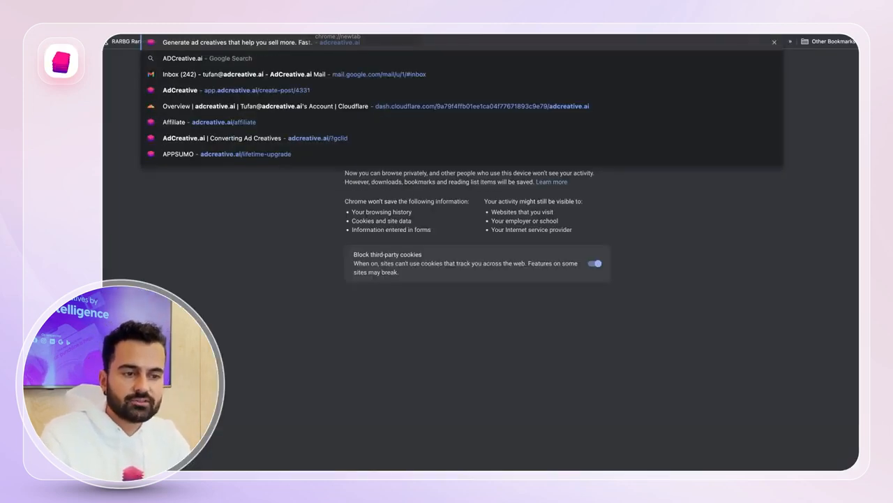
pyautogui.press('Return')
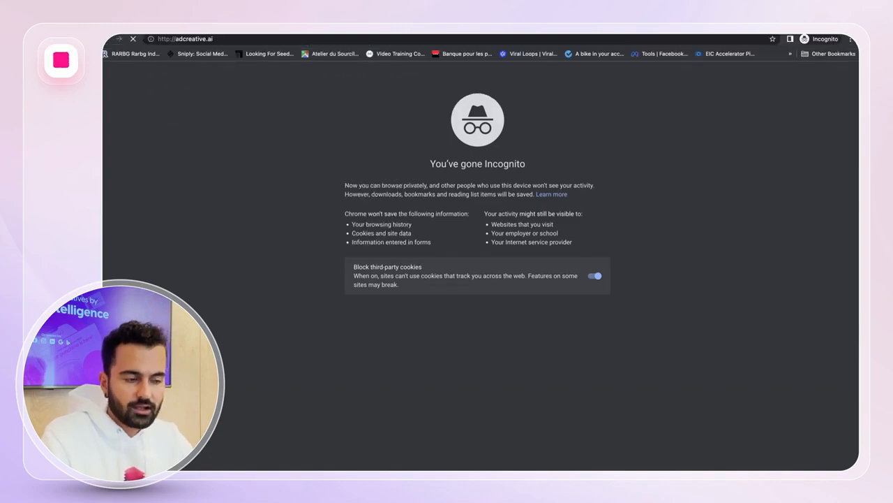
pyautogui.scroll(-3, 325, 128)
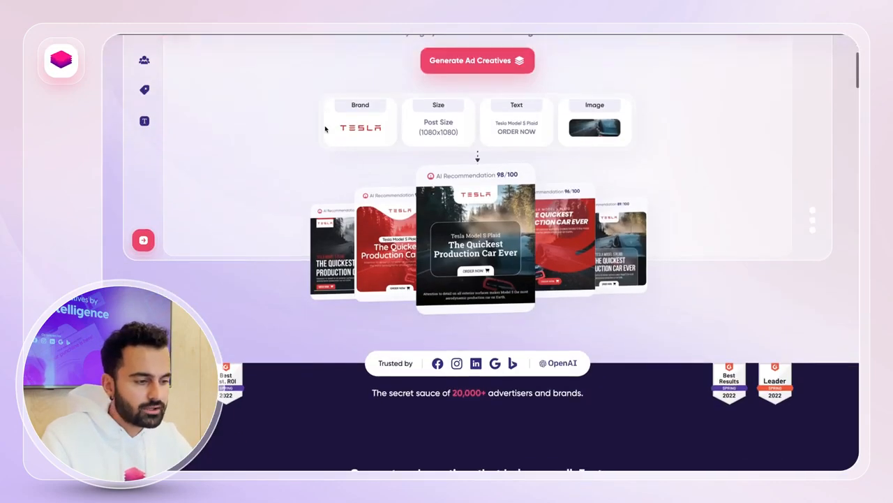
pyautogui.scroll(-6, 325, 128)
pyautogui.scroll(10, 325, 128)
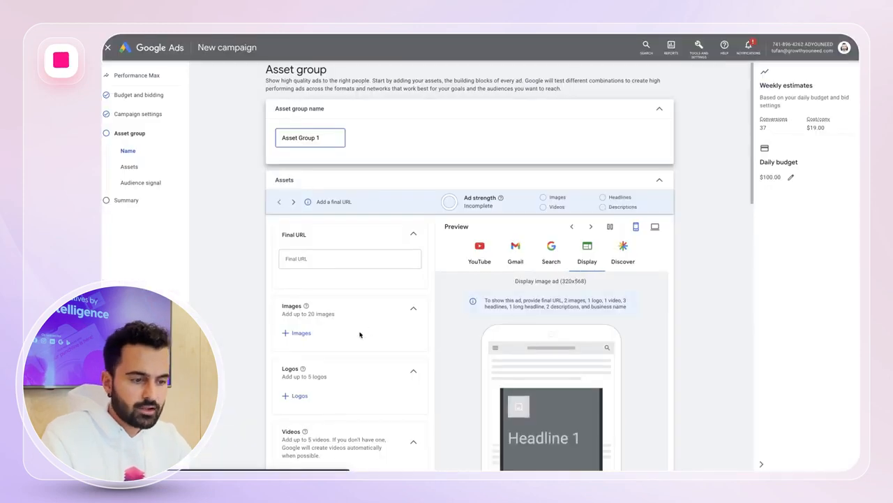
pyautogui.click(339, 258)
pyautogui.write('http://adcreative.ai/')
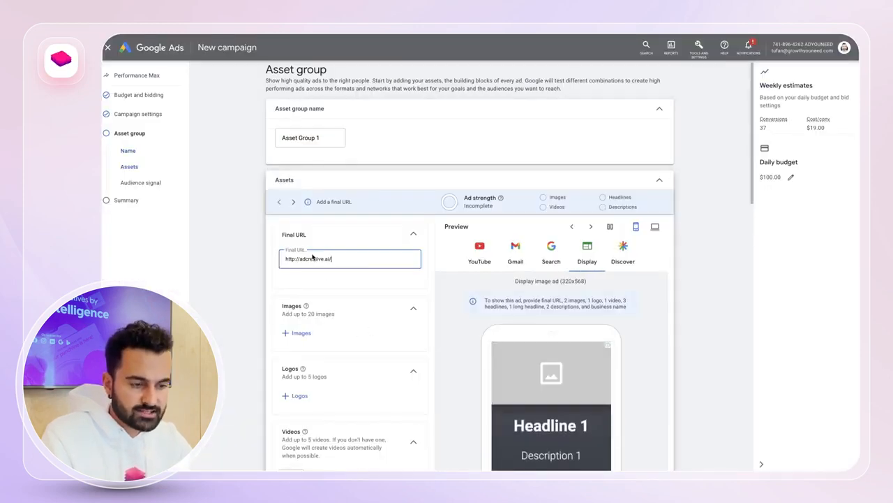
pyautogui.click(241, 259)
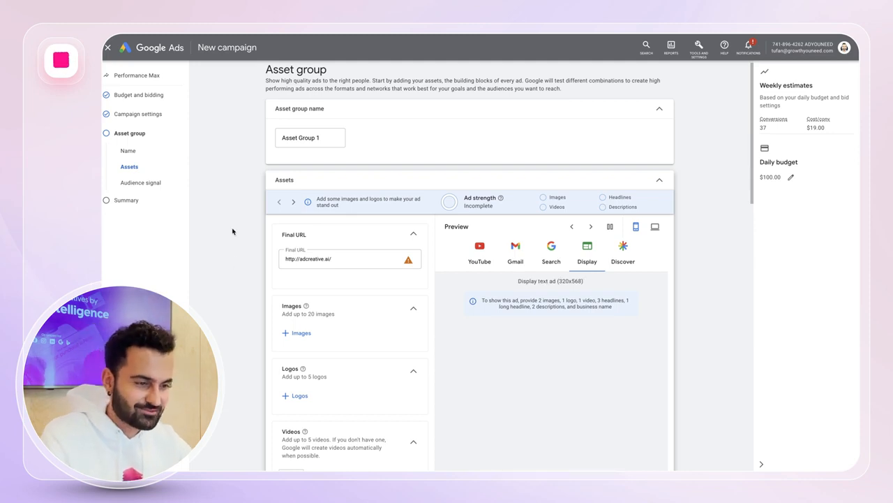
# Examine the asset group's sections from images, logos and videos through headlines and descriptions to business name, sitelinks and call to action.
pyautogui.scroll(-3, 237, 153)
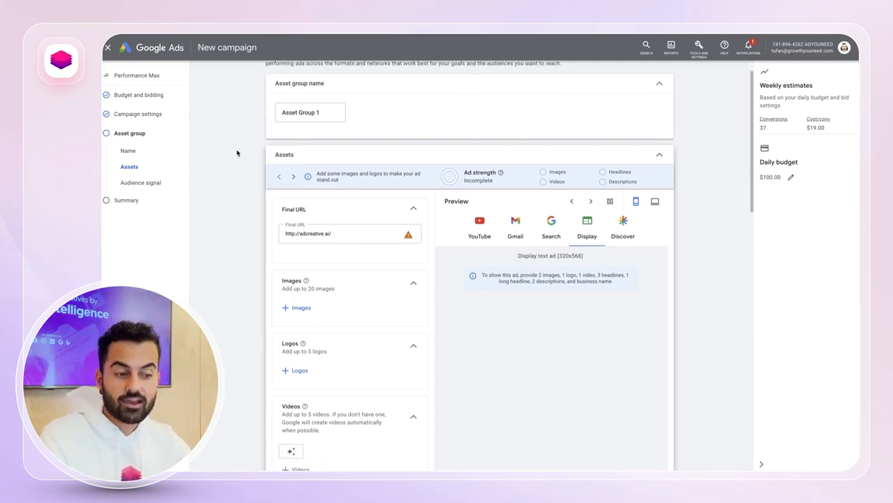
pyautogui.scroll(-1, 237, 153)
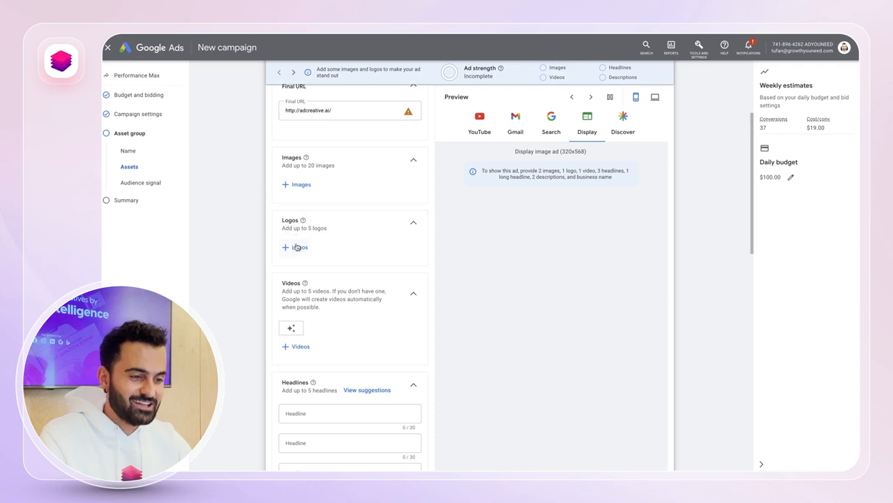
pyautogui.scroll(-1, 307, 225)
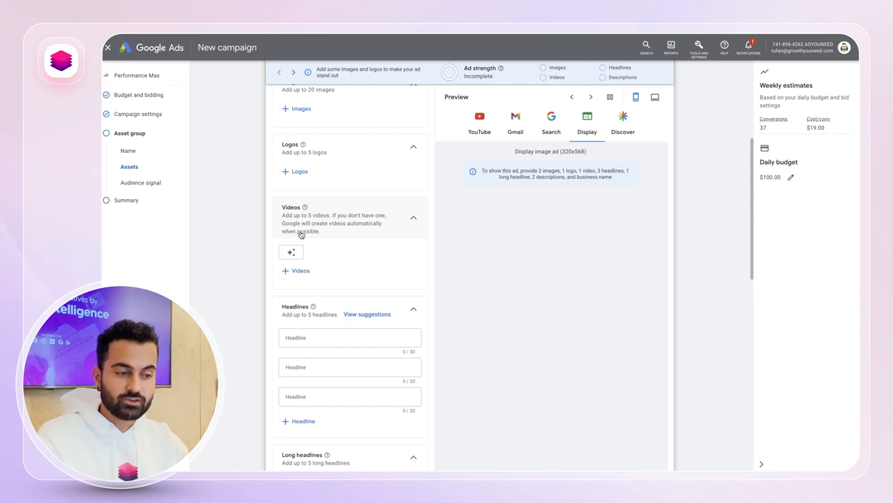
pyautogui.scroll(1, 301, 224)
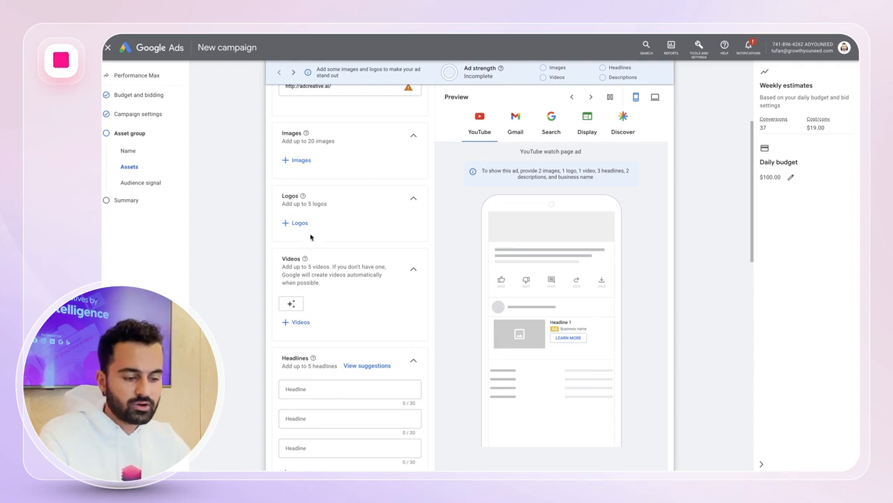
pyautogui.scroll(-2, 311, 238)
pyautogui.scroll(-2, 319, 279)
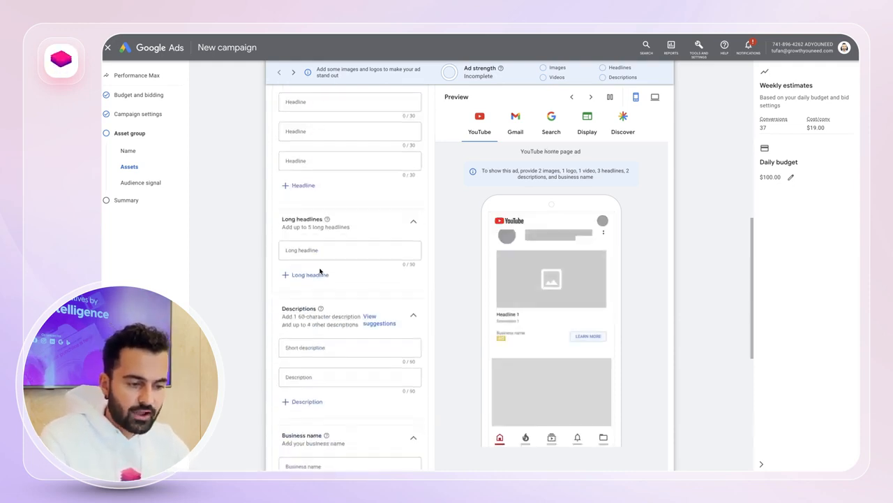
pyautogui.scroll(-2, 325, 233)
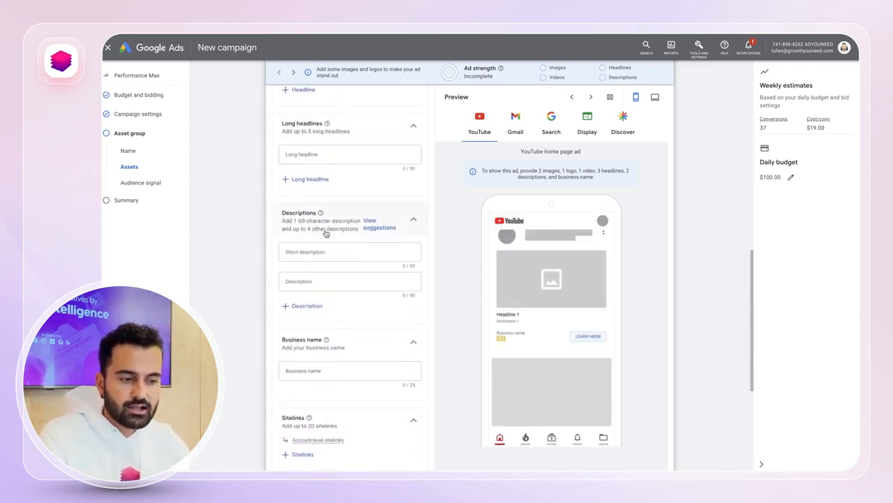
pyautogui.scroll(-3, 325, 233)
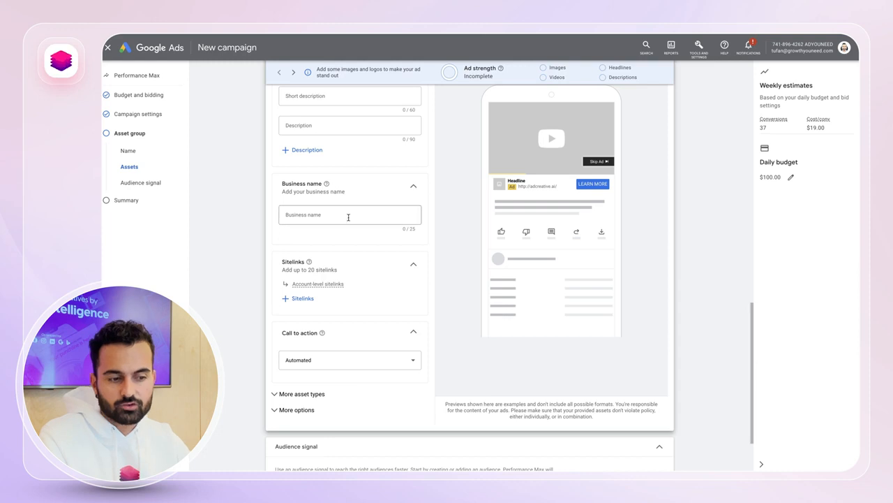
pyautogui.scroll(5, 354, 157)
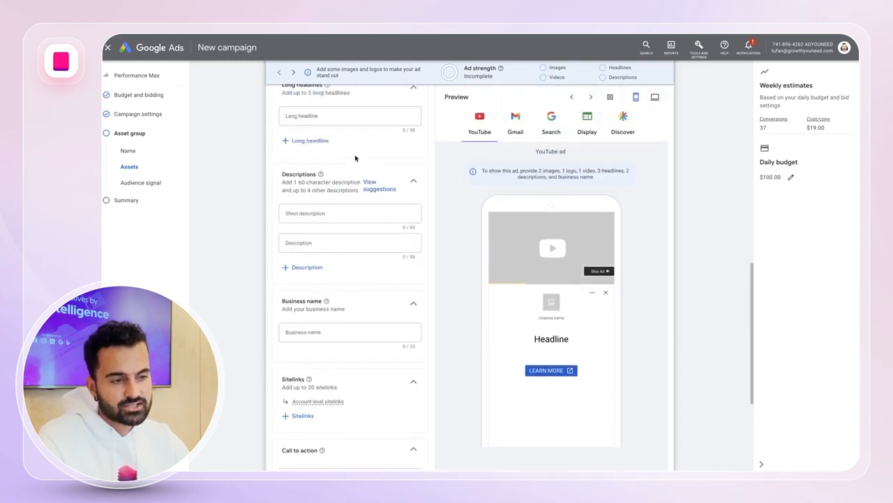
pyautogui.scroll(8, 354, 158)
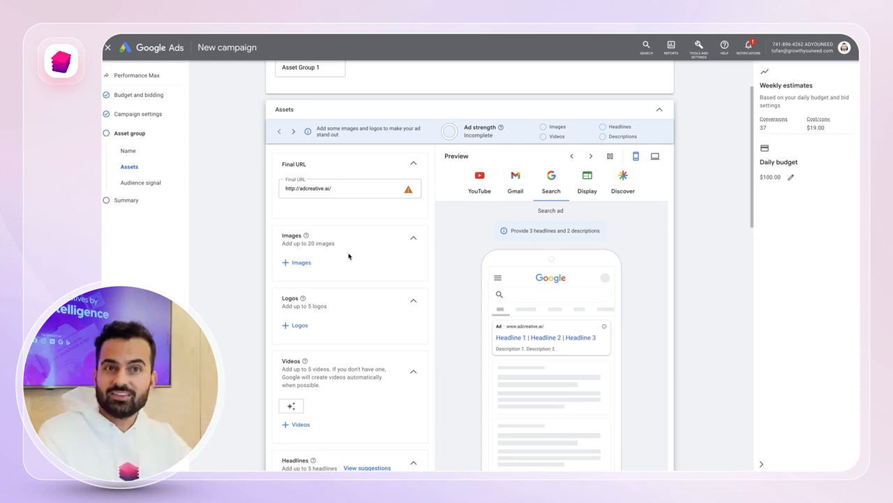
# Review the image, logo, video, headline and description requirements of the asset group once more.
pyautogui.scroll(-1, 349, 258)
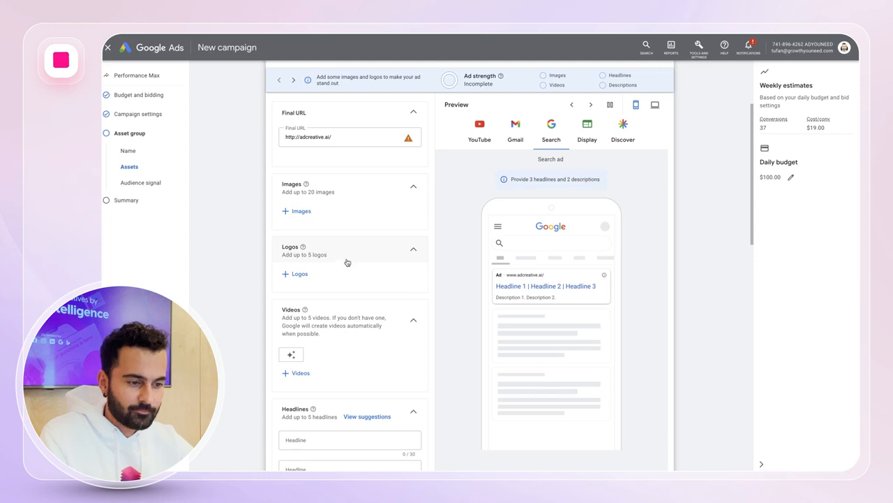
pyautogui.scroll(-2, 347, 264)
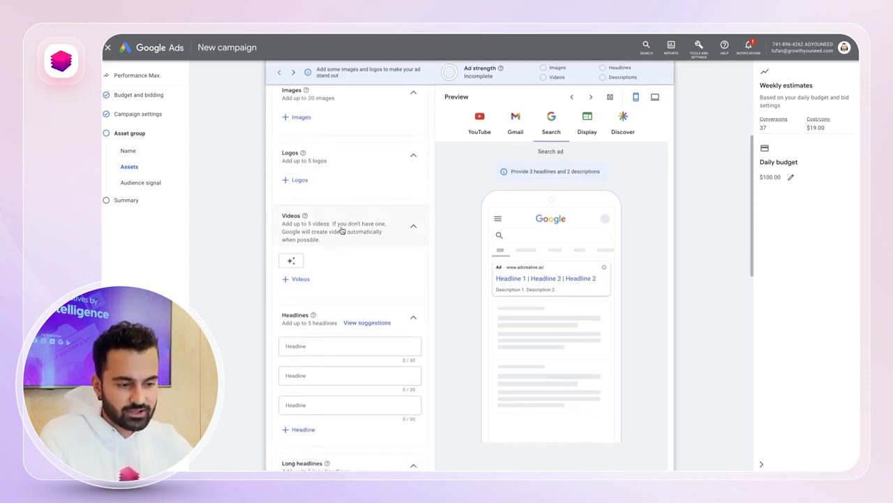
pyautogui.scroll(-2, 342, 235)
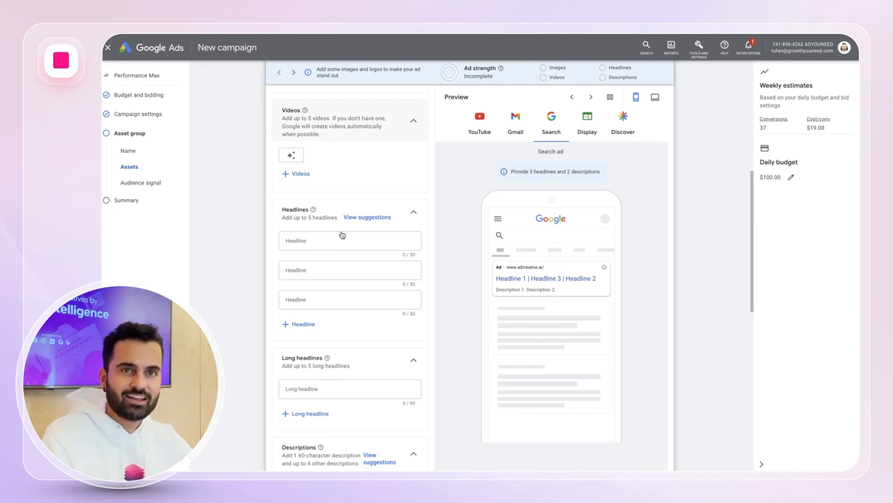
pyautogui.scroll(-2, 342, 236)
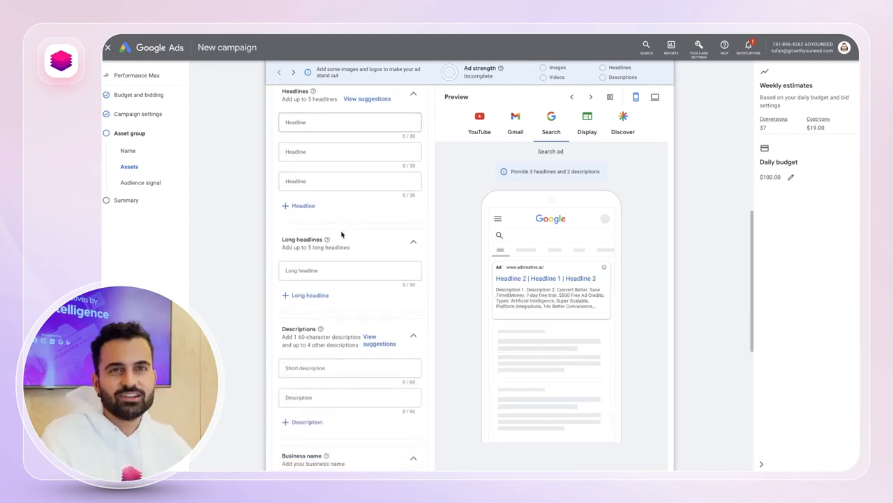
pyautogui.scroll(6, 342, 234)
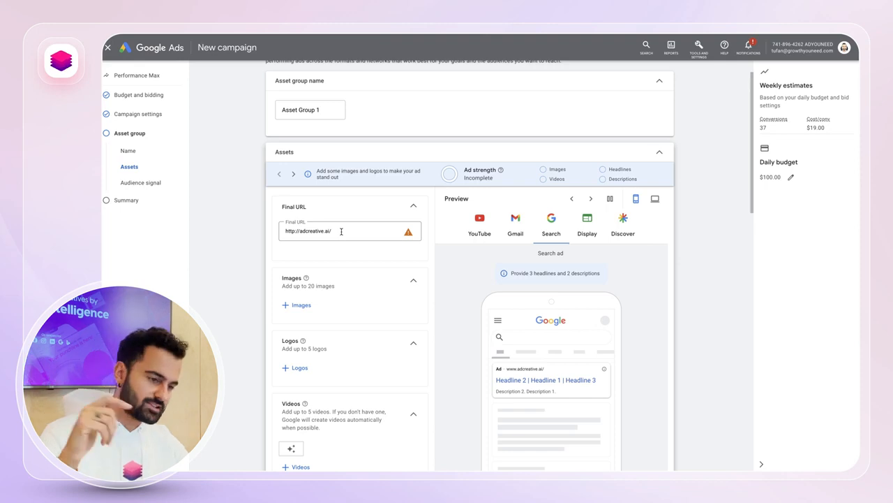
pyautogui.scroll(-2, 341, 231)
pyautogui.scroll(2, 342, 231)
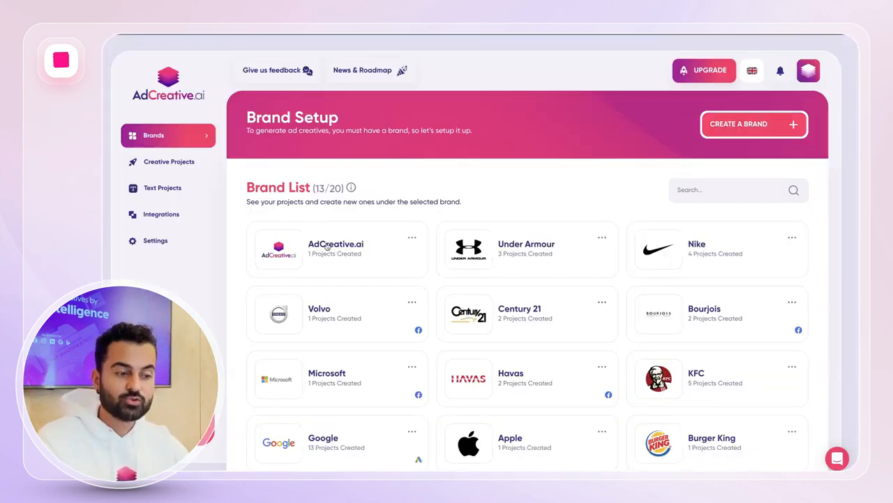
# Switch to the AdCreative.ai app, start a new creative project under the AdCreative.ai brand and look over the creative formats.
pyautogui.click(325, 246)
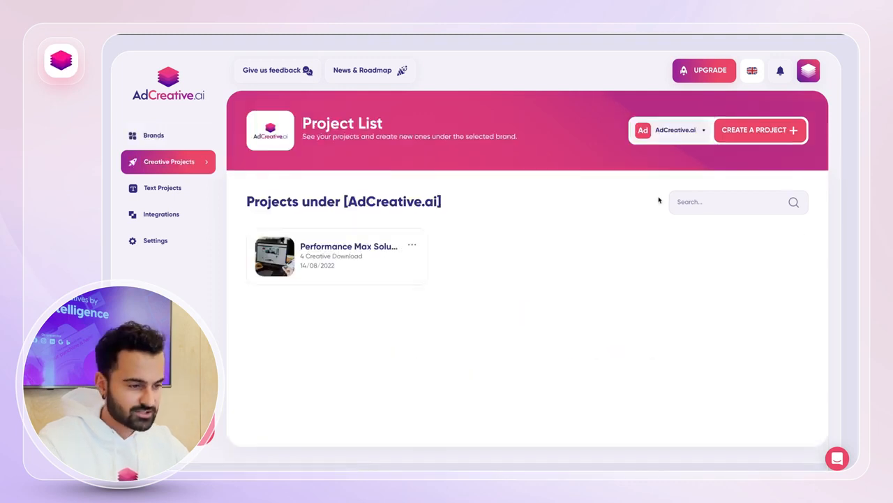
pyautogui.click(771, 134)
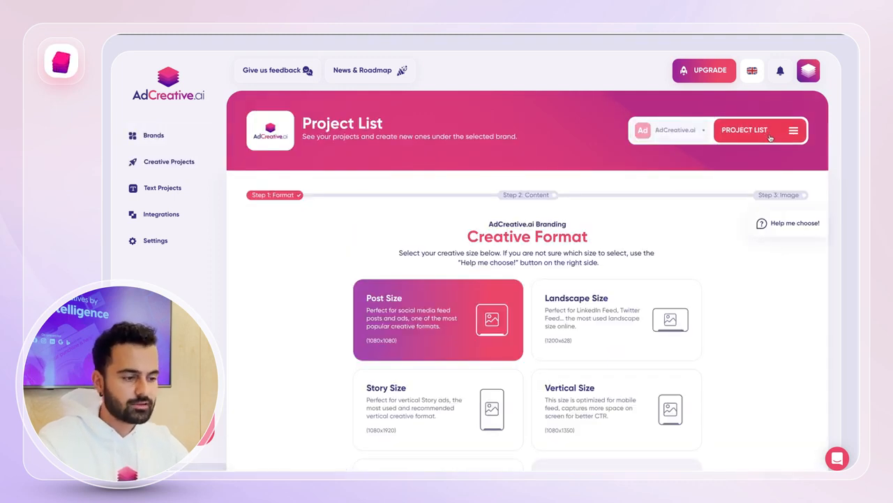
pyautogui.scroll(-1, 611, 208)
pyautogui.scroll(-2, 613, 207)
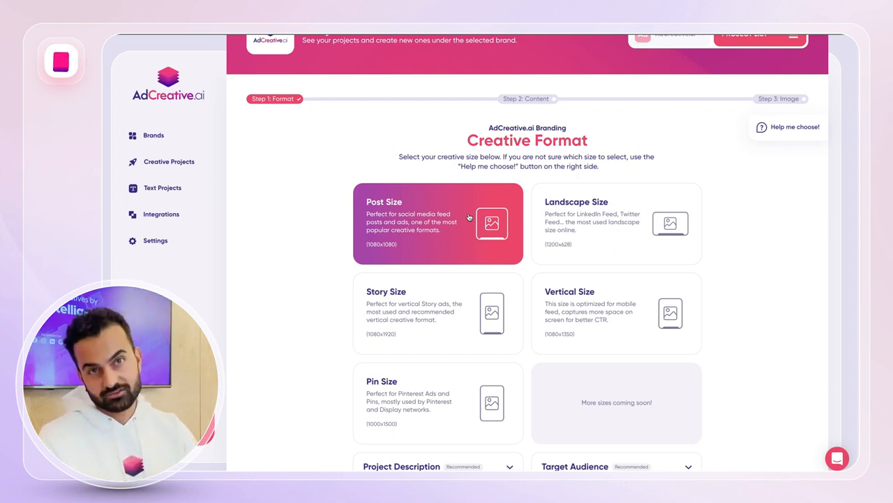
pyautogui.scroll(-1, 469, 217)
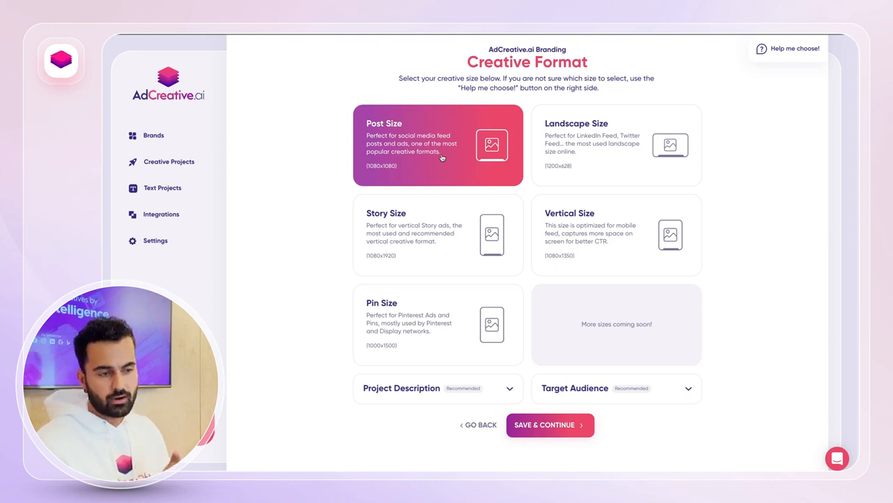
pyautogui.scroll(-1, 432, 318)
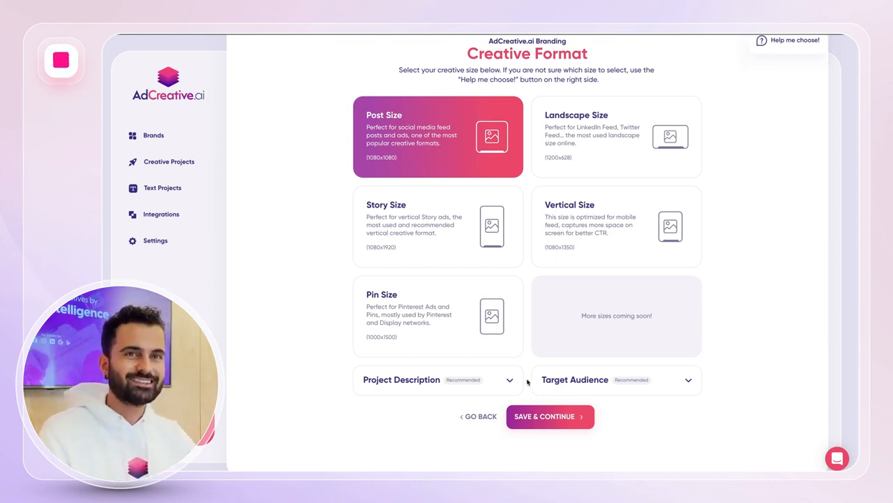
# Enter the project description "AdCreative.ai is a saas platform that allows advertisers to generate conversion focused ad creatives." and the target audience "advertisers".
pyautogui.click(476, 384)
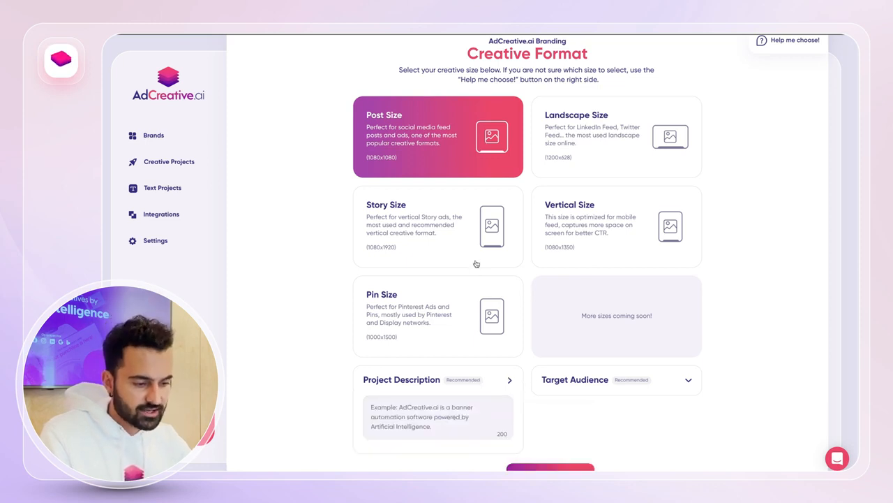
pyautogui.scroll(-2, 476, 264)
pyautogui.click(567, 321)
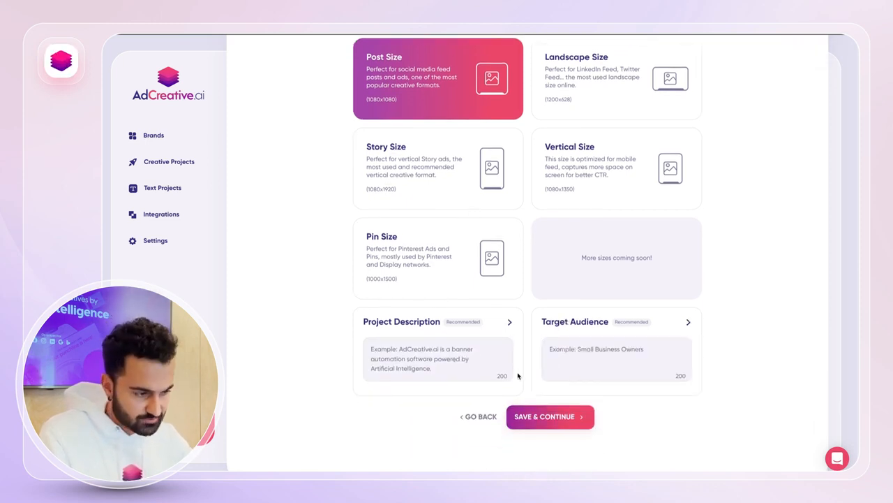
pyautogui.write('Ad')
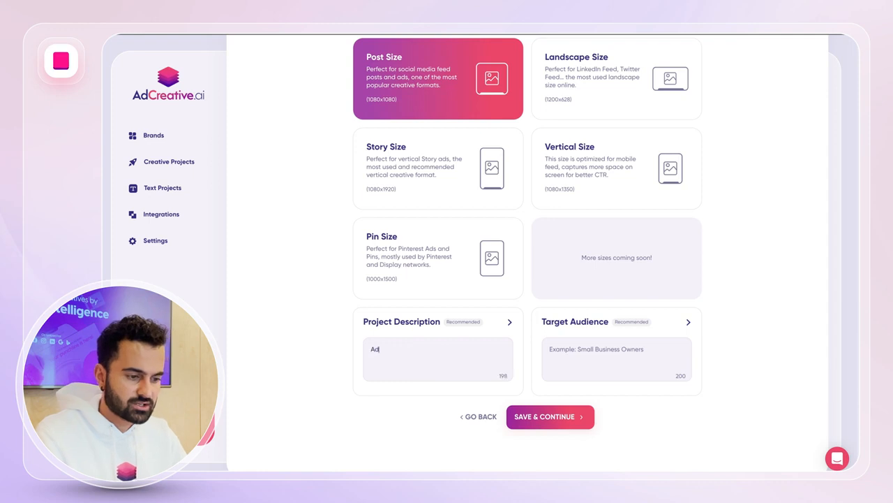
pyautogui.write('Creative.ai')
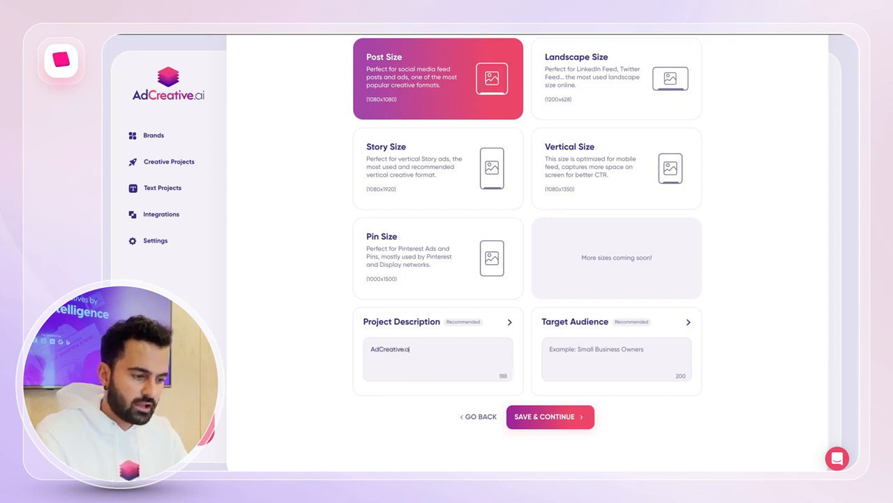
pyautogui.write(' is a saa')
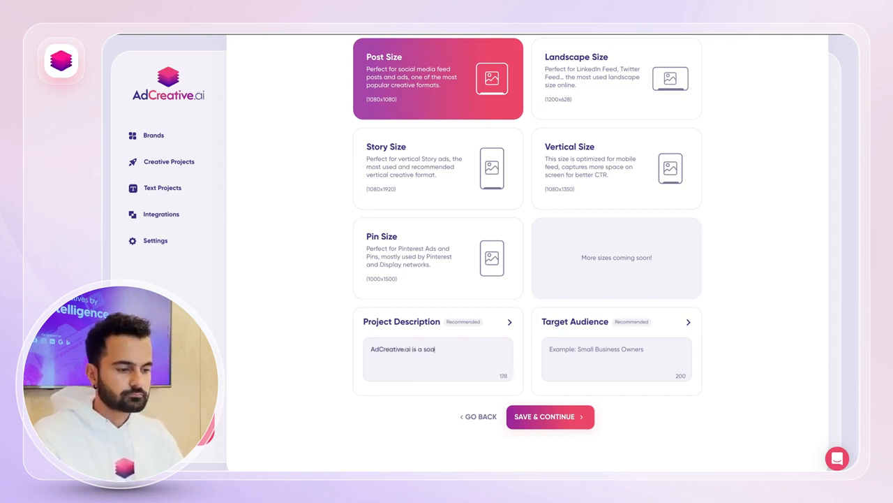
pyautogui.write('s platform that ')
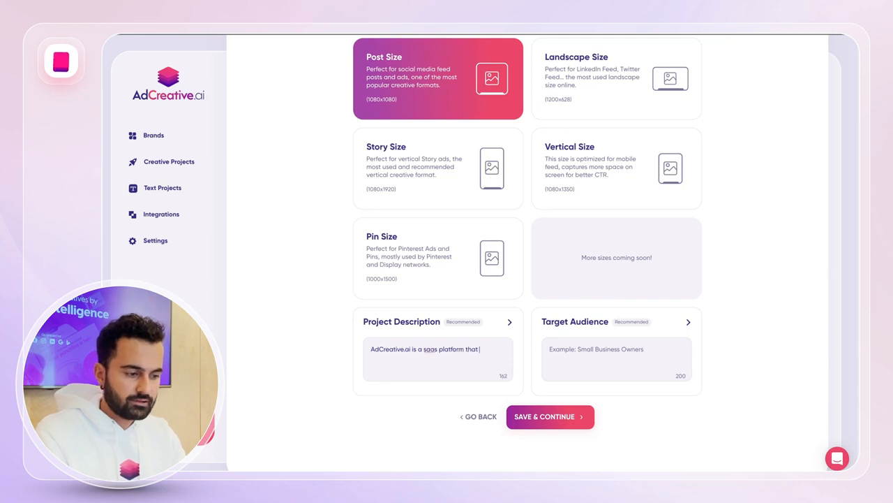
pyautogui.write('allows advert')
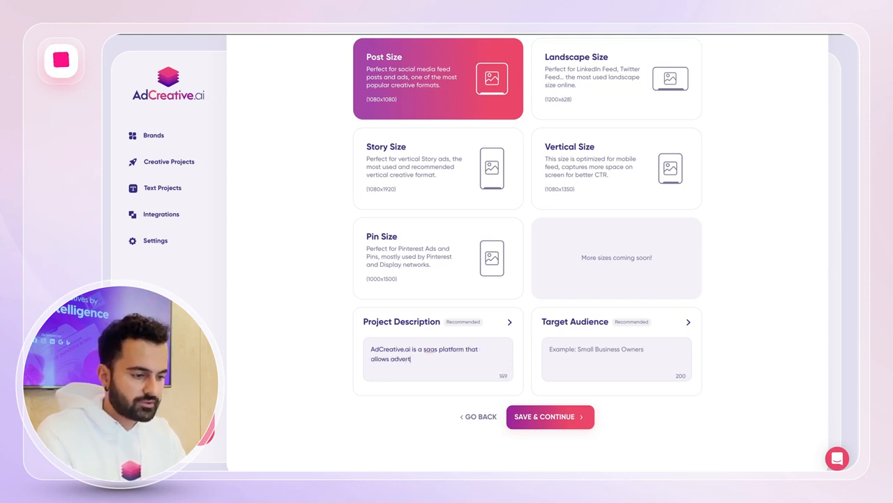
pyautogui.write('isers to generate co')
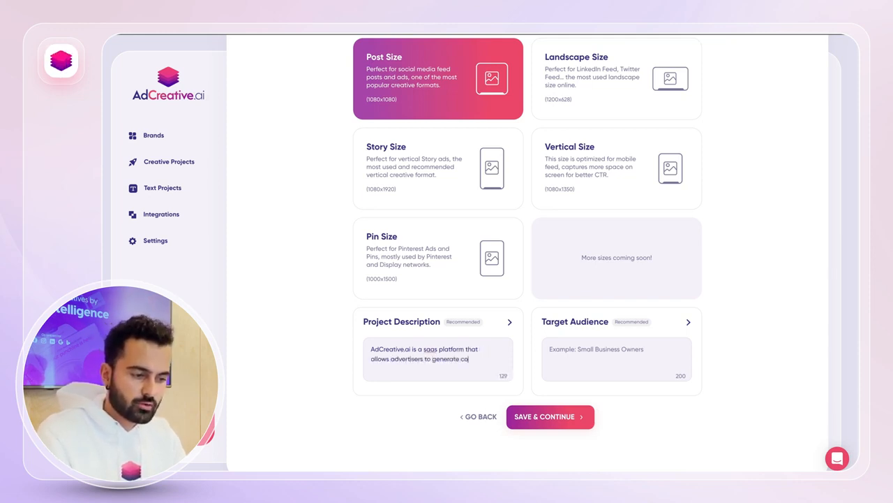
pyautogui.write('nversion focused a')
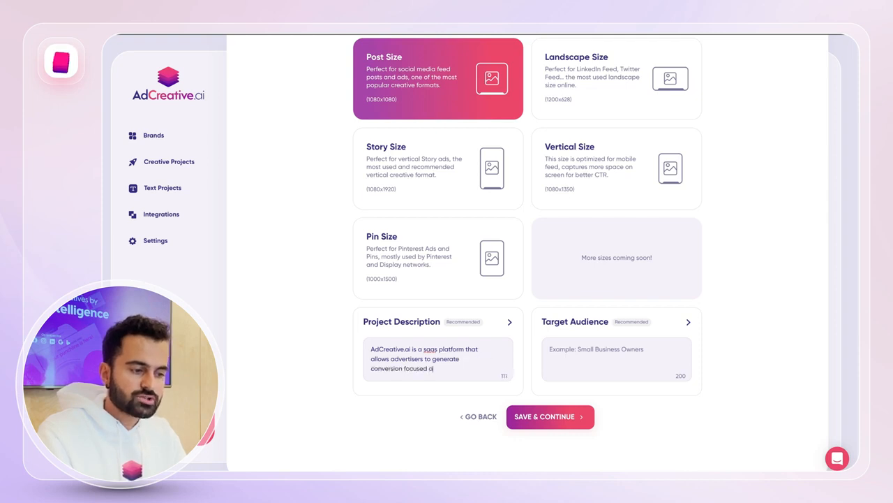
pyautogui.write('d creatives.')
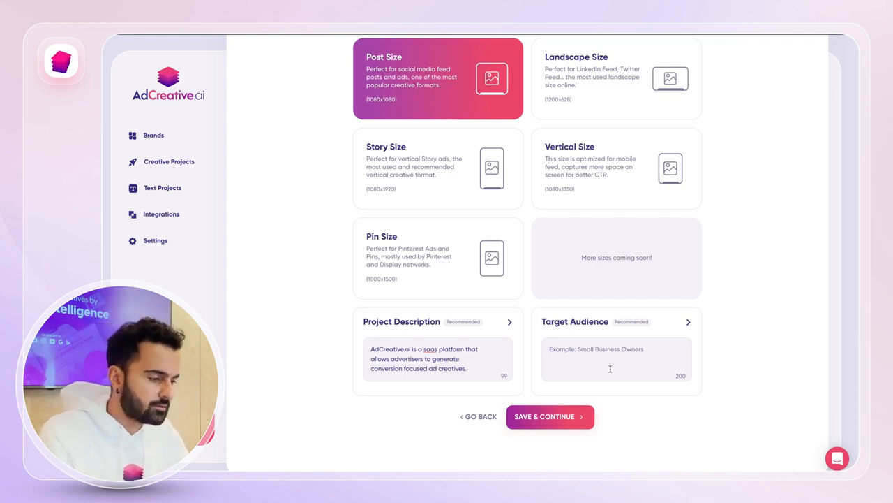
pyautogui.write('advertisers')
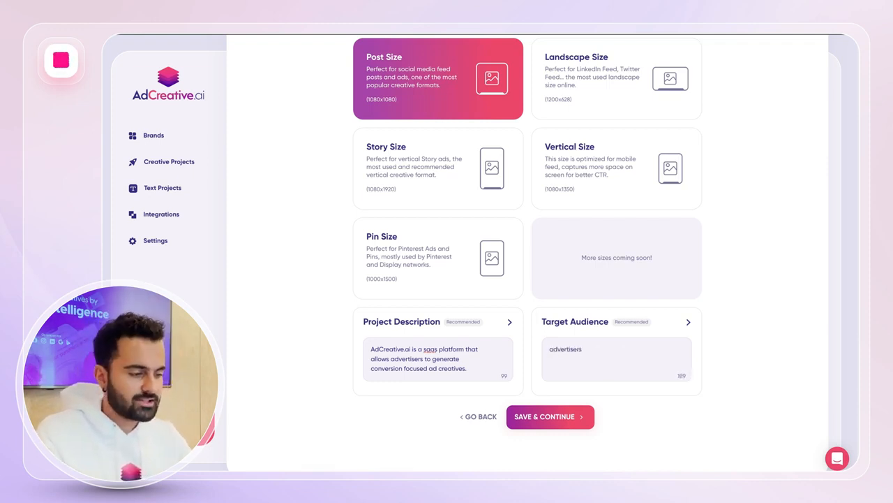
pyautogui.click(556, 416)
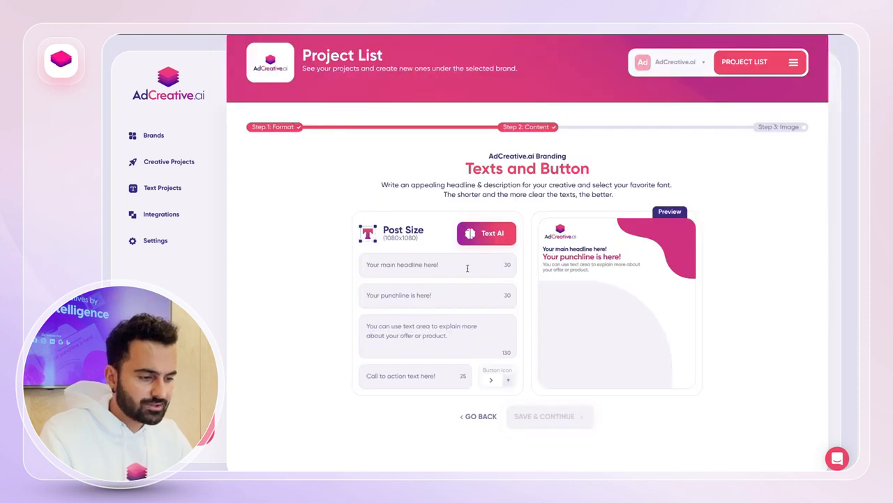
# Generate English ad texts with Text AI and shorten the main headline to "The Future of Advertising".
pyautogui.click(479, 241)
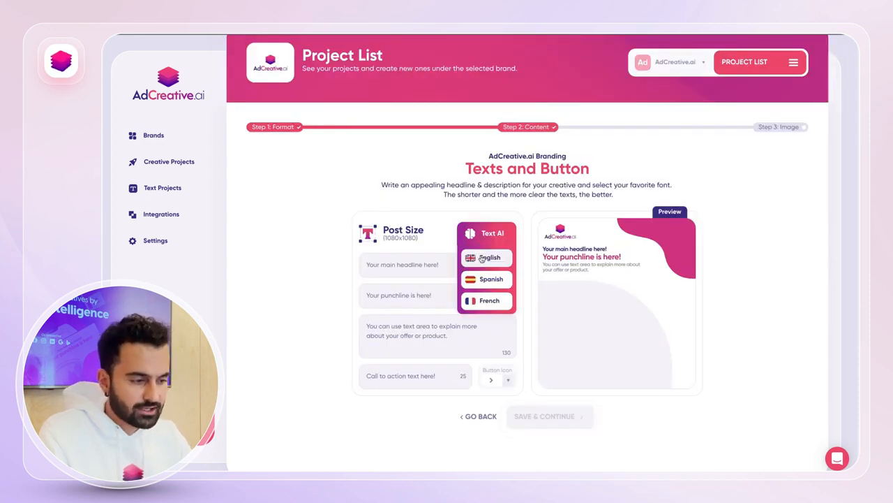
pyautogui.click(480, 257)
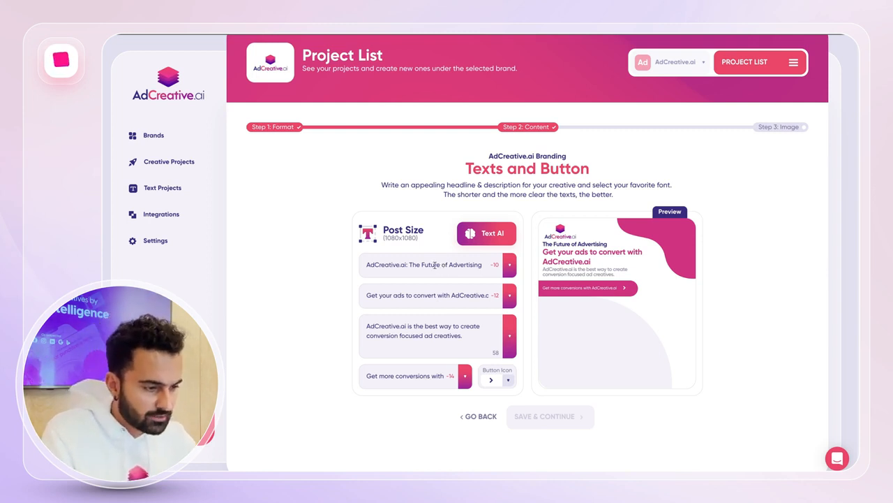
pyautogui.moveTo(422, 264); pyautogui.dragTo(335, 271)
pyautogui.press('BackSpace')
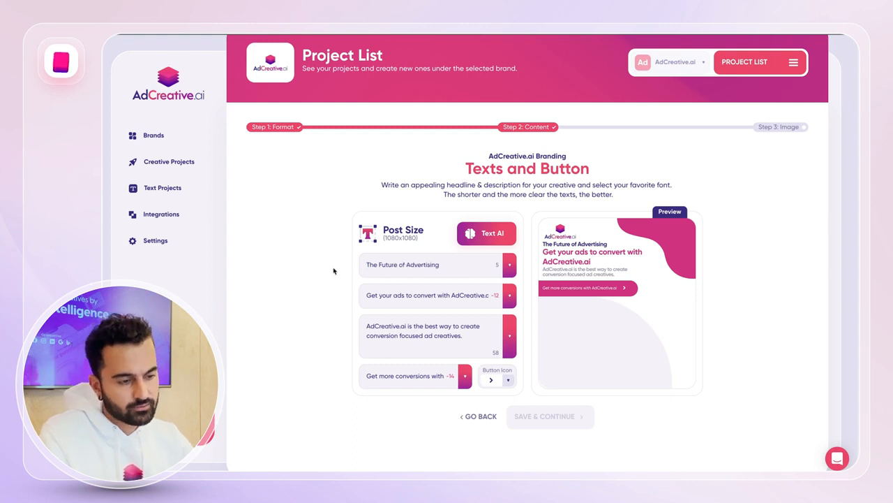
# Choose the suggested punchline "AdCreative.ai: Make your ads work" and edit it to read "Make your ads work!".
pyautogui.click(510, 295)
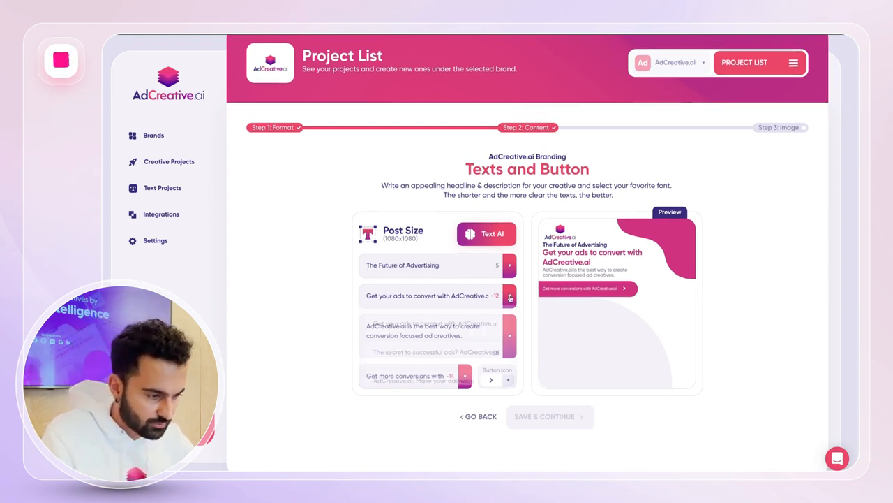
pyautogui.scroll(-1, 471, 329)
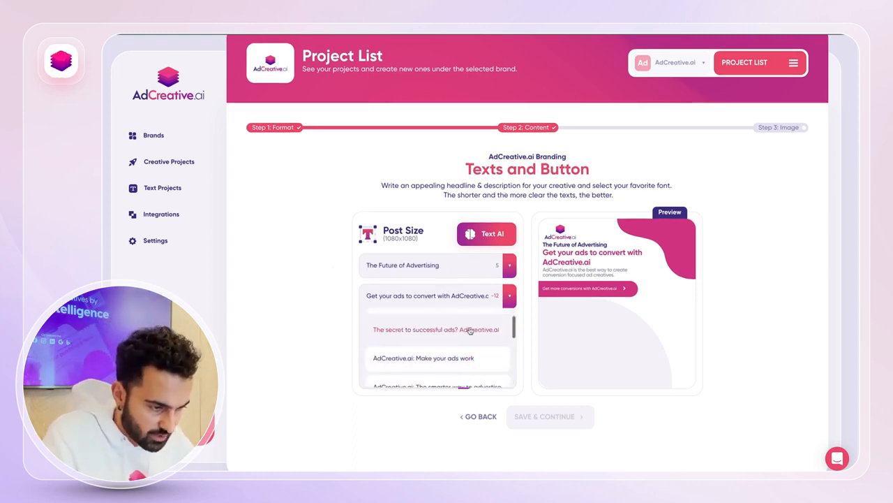
pyautogui.click(424, 363)
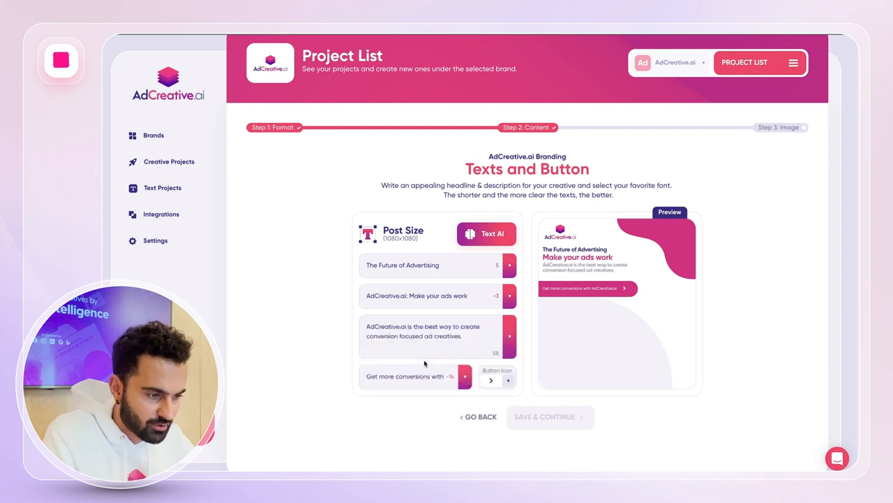
pyautogui.click(410, 301)
pyautogui.press('BackSpace')
pyautogui.press('BackSpace')
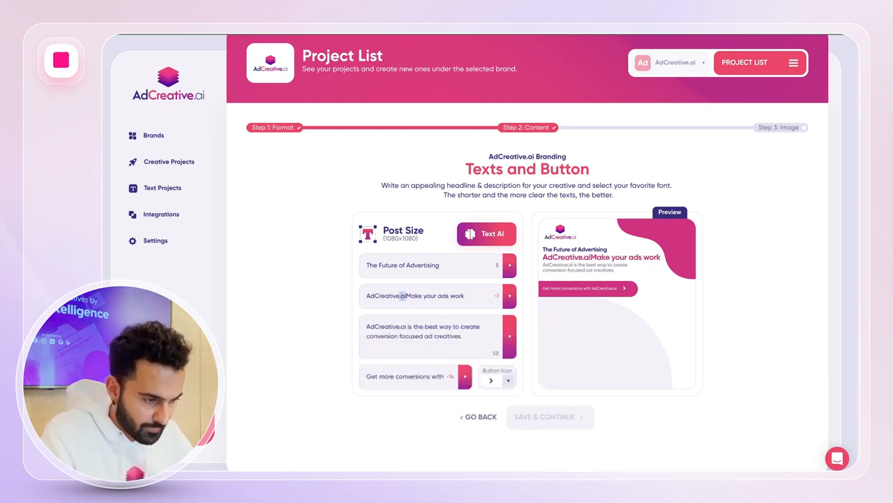
pyautogui.hotkey('shift', 'Home')
pyautogui.press('BackSpace')
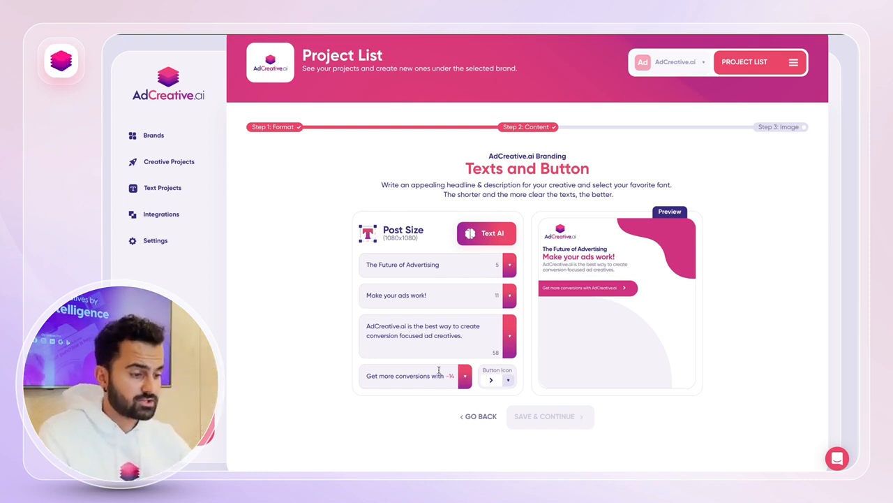
# Replace the generated call to action text with "SIGN UP NOW!".
pyautogui.tripleClick(419, 379)
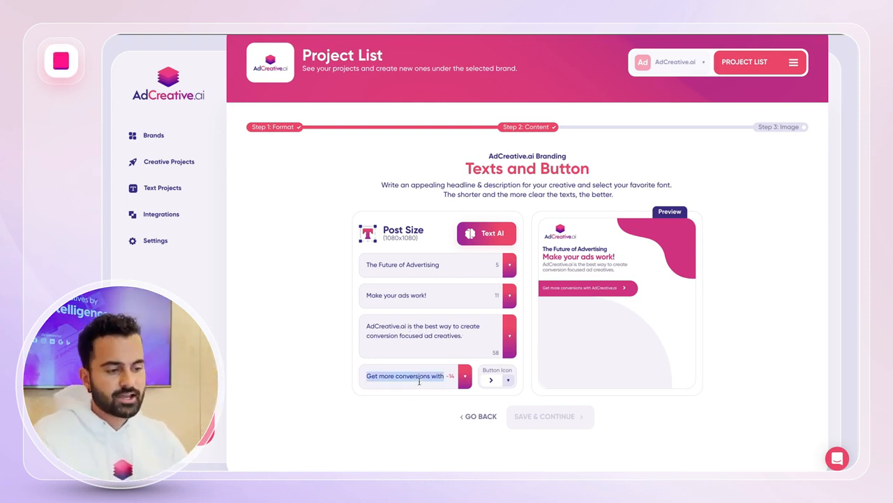
pyautogui.press('BackSpace')
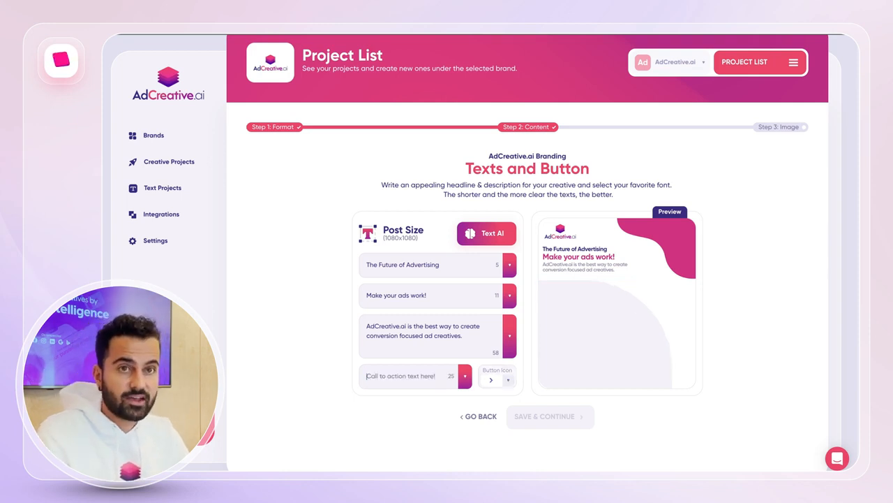
pyautogui.write('SIGN UP ')
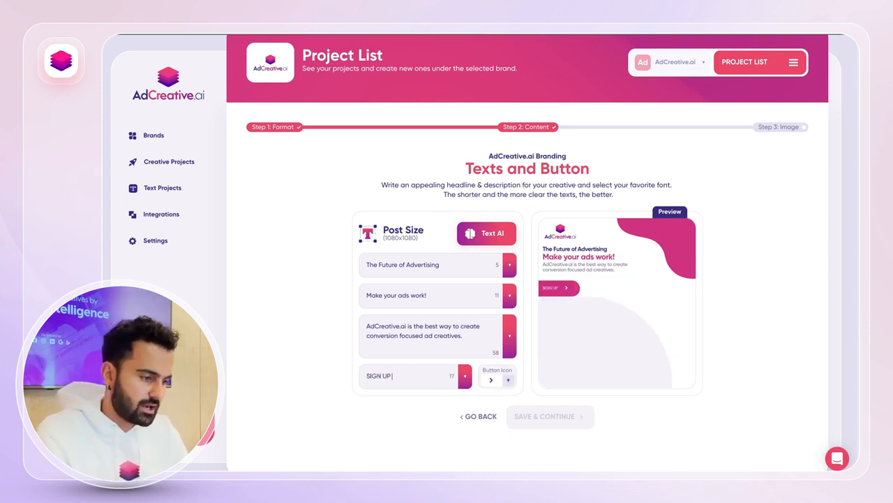
pyautogui.write('NOW!')
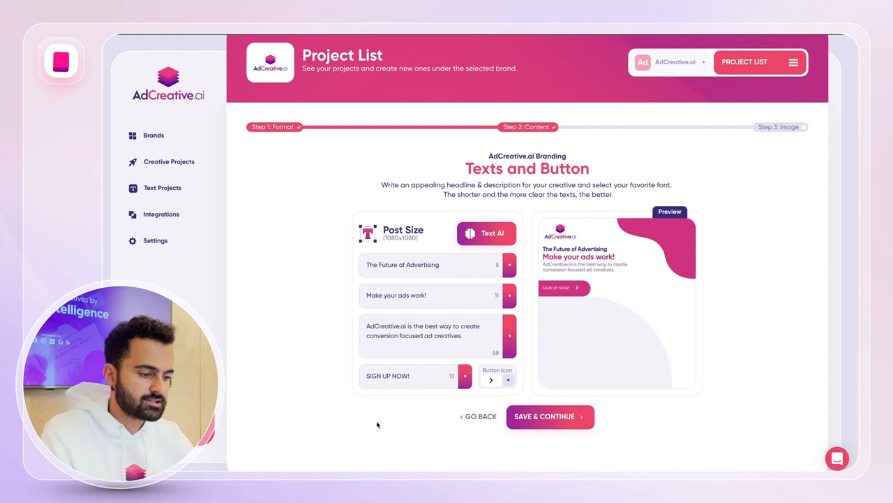
# Browse the button icons, keep the arrow icon, and save the texts to continue to the image selection.
pyautogui.click(512, 380)
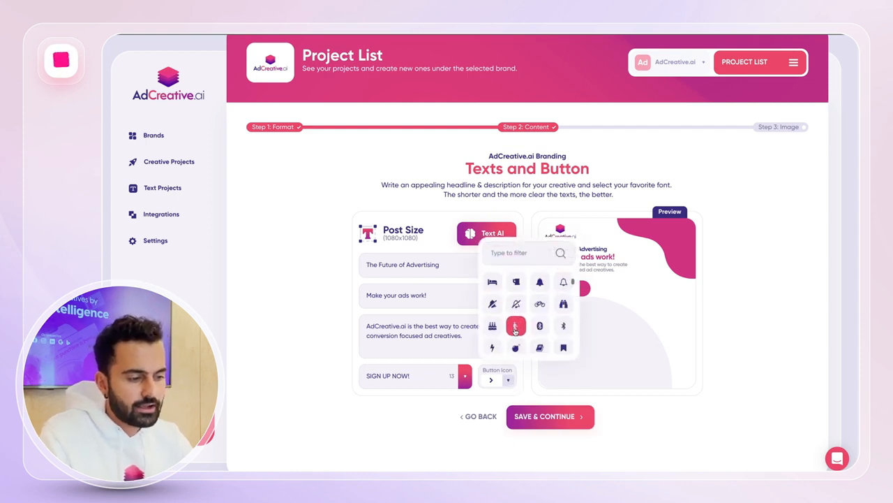
pyautogui.scroll(-5, 516, 331)
pyautogui.click(417, 448)
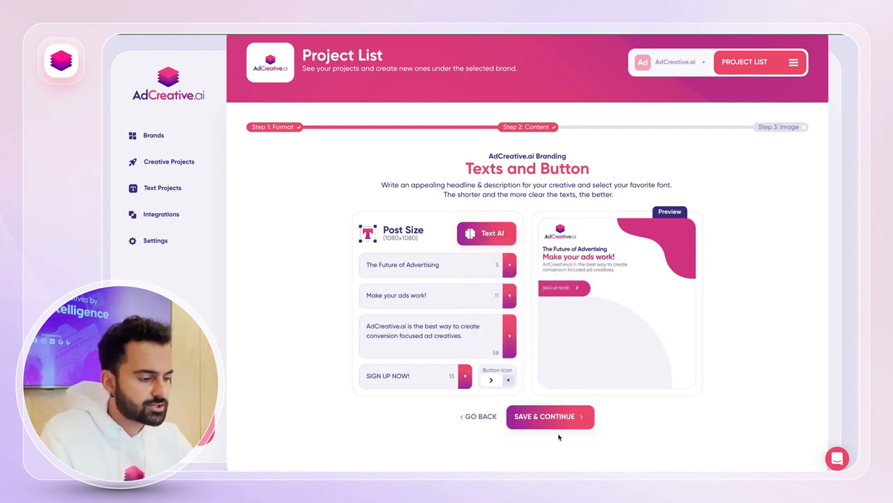
pyautogui.click(551, 418)
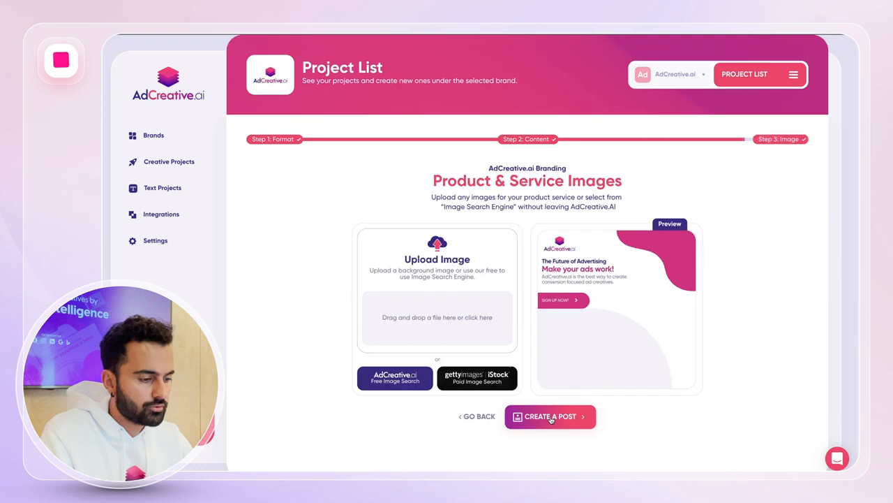
# Search the paid Getty Images/iStock library for "advertising" and leave the results without using a picture.
pyautogui.click(461, 383)
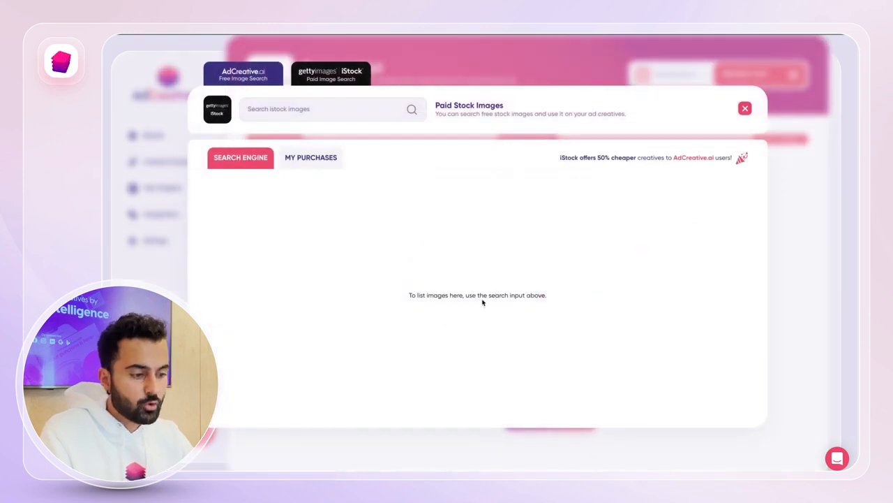
pyautogui.click(366, 118)
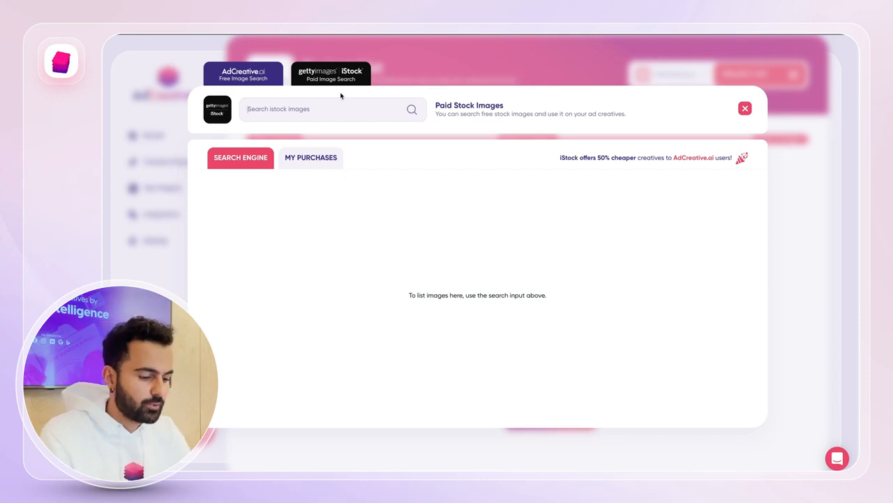
pyautogui.write('advertising')
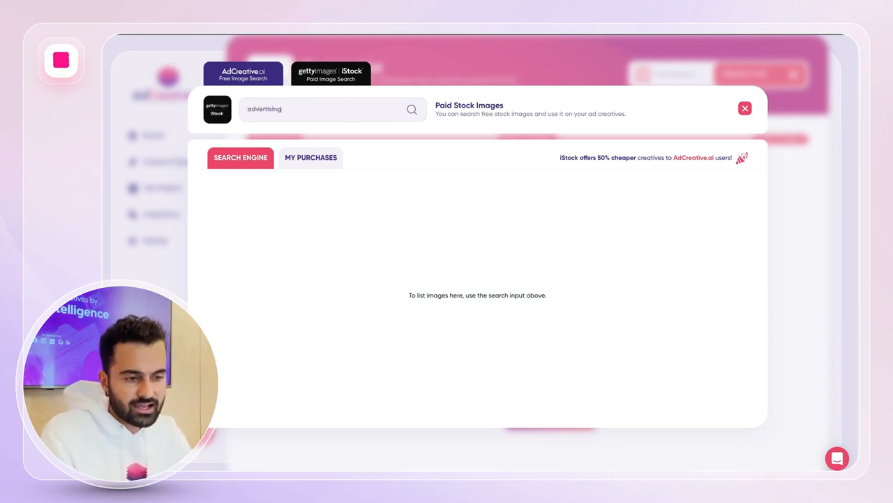
pyautogui.press('Return')
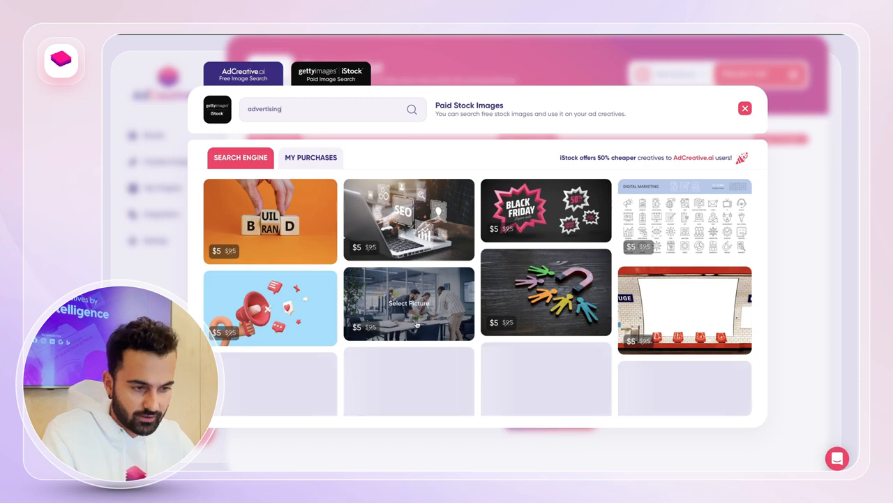
pyautogui.click(439, 305)
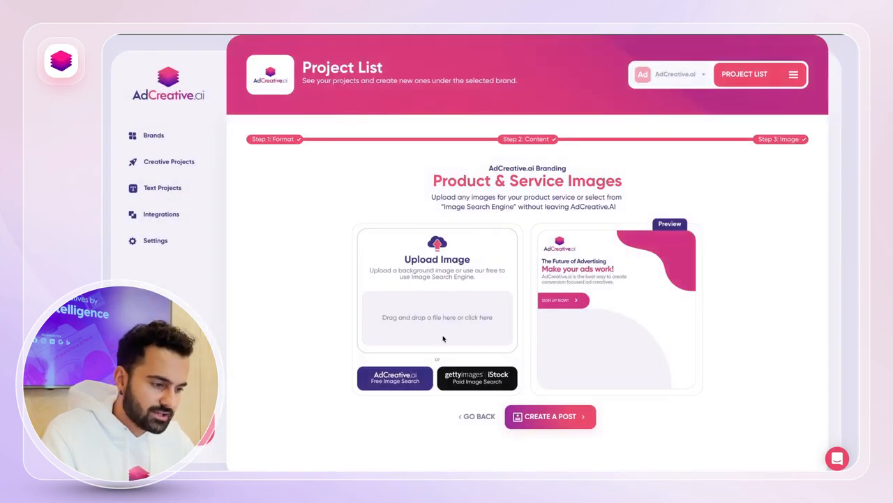
# From the free stock image results, choose the photo of a man in a hoodie facing city billboards, position its crop, and use it.
pyautogui.click(382, 386)
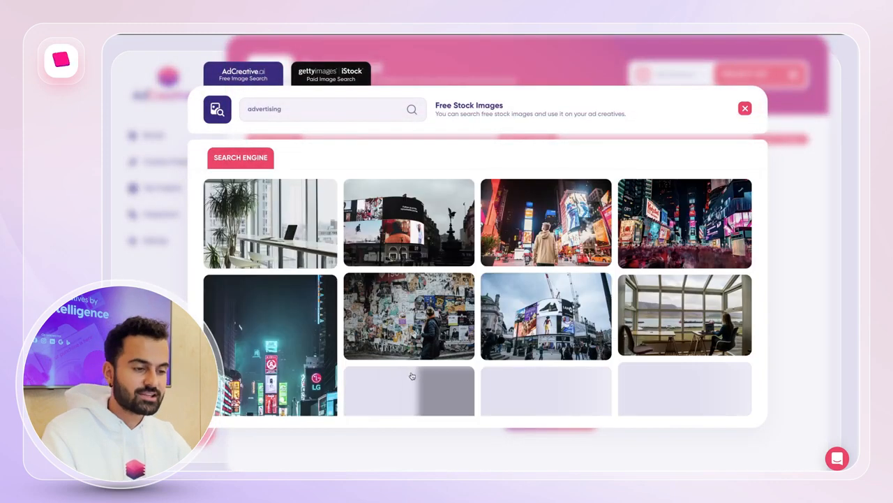
pyautogui.moveTo(447, 240)
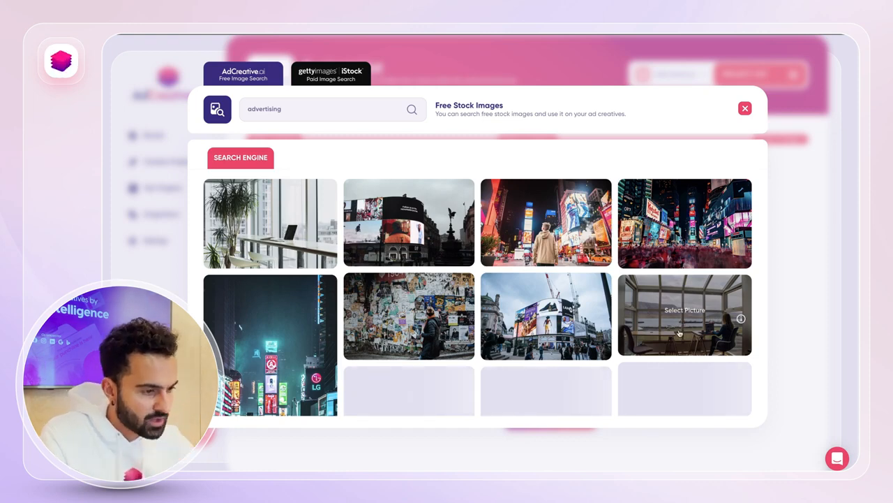
pyautogui.click(571, 237)
pyautogui.moveTo(459, 274); pyautogui.dragTo(501, 286)
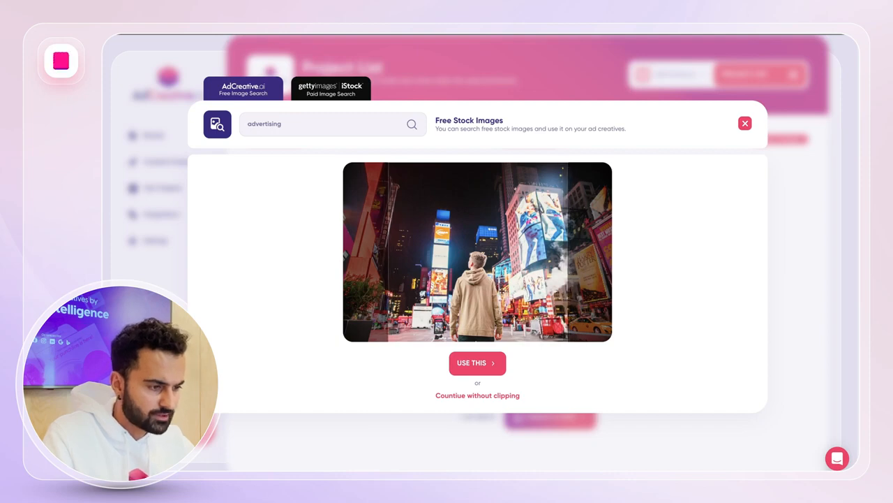
pyautogui.click(488, 372)
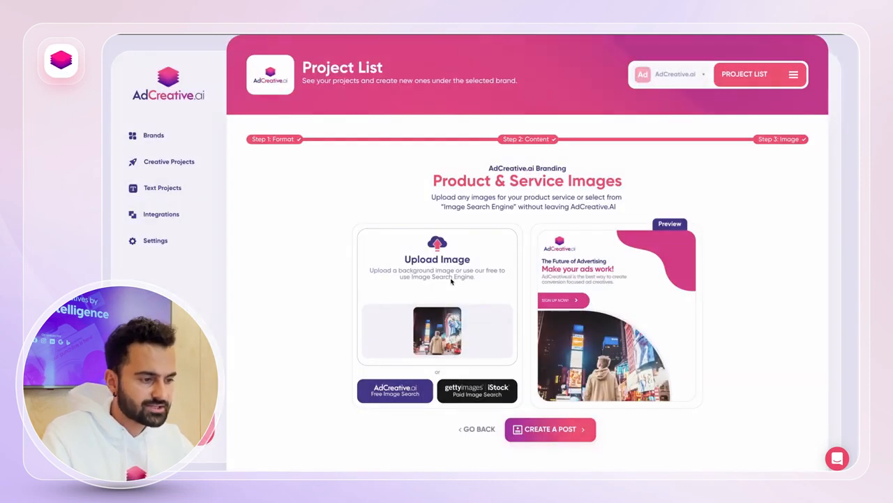
# Create the posts, saving the project as "PMAX test", and browse the generated creatives.
pyautogui.click(563, 431)
pyautogui.click(492, 278)
pyautogui.write('PMAX test')
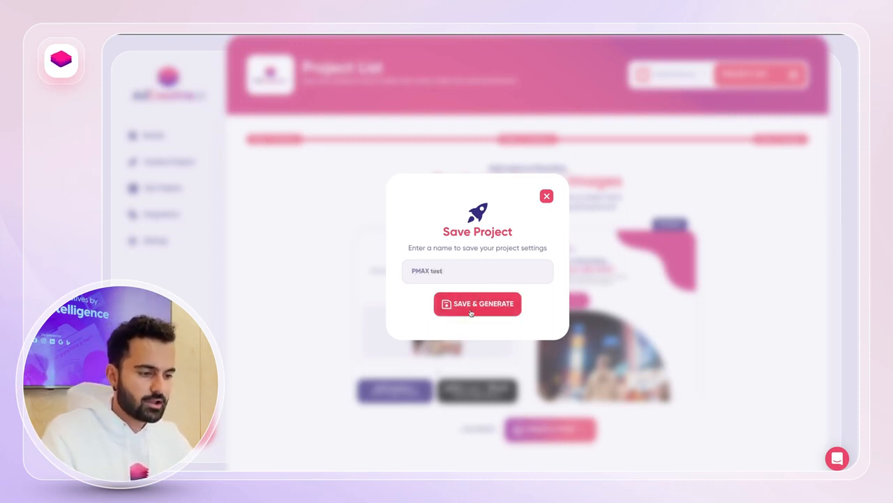
pyautogui.click(471, 307)
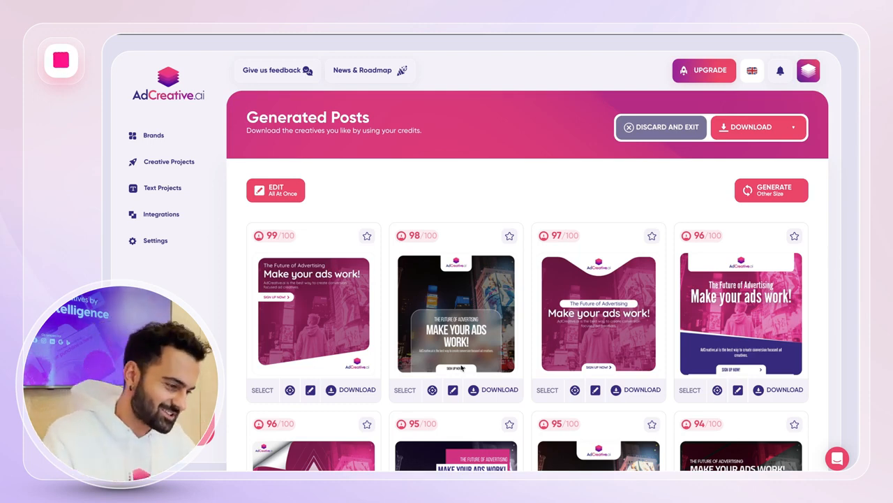
pyautogui.scroll(-3, 461, 368)
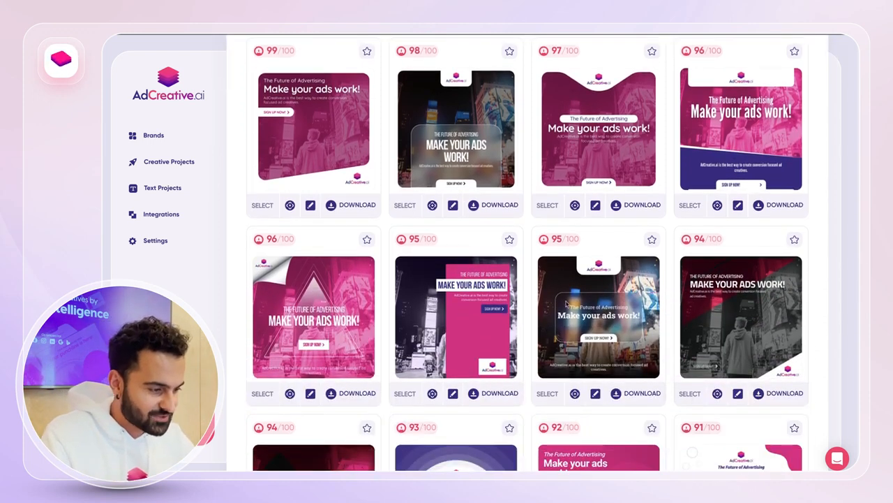
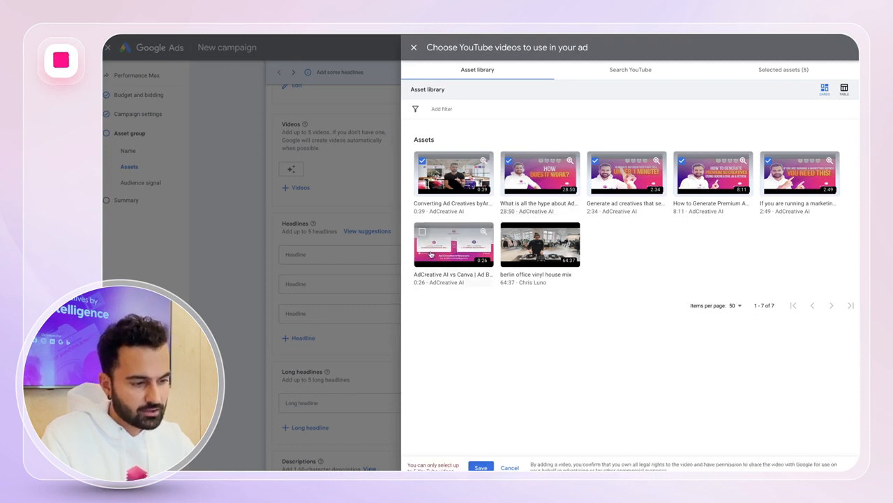
# Save the five selected YouTube videos to the asset group in Google Ads.
pyautogui.click(481, 467)
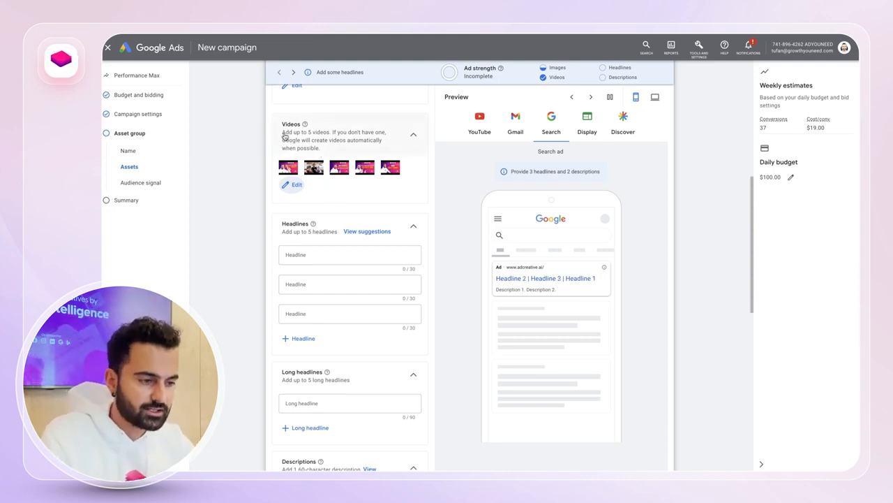
# Fill the first headline with the suggestion "AI Powered Ad Creatives" and the third with "Save Time And Money", leaving the second empty.
pyautogui.scroll(-1, 265, 144)
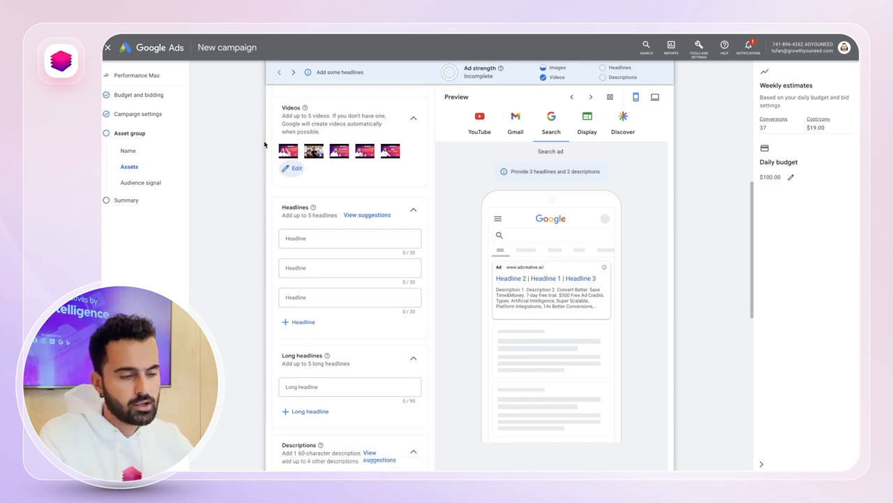
pyautogui.scroll(-1, 265, 145)
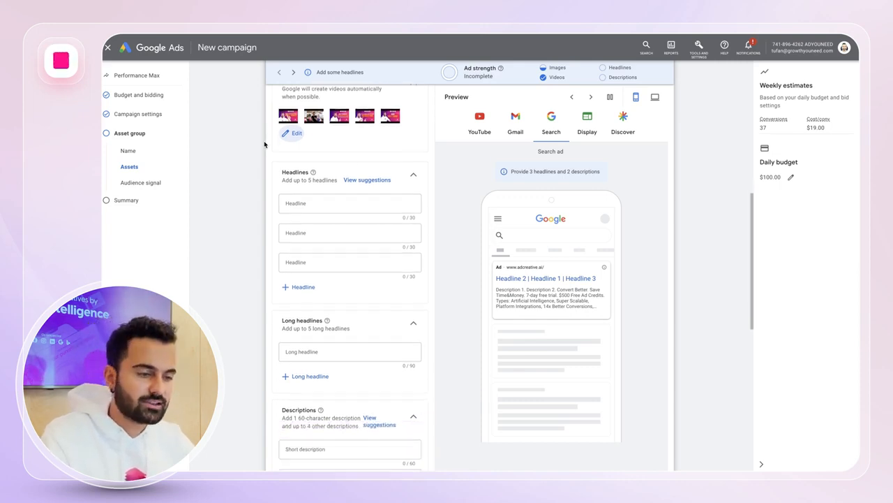
pyautogui.scroll(-1, 265, 144)
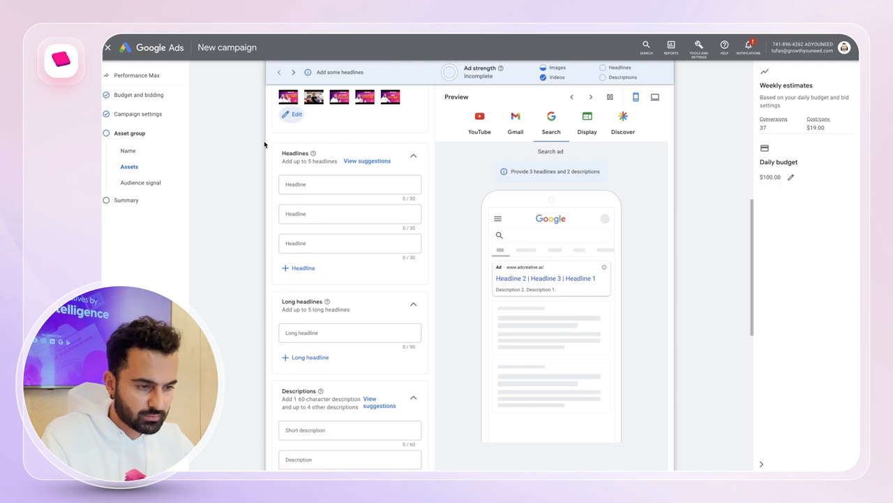
pyautogui.scroll(-3, 313, 172)
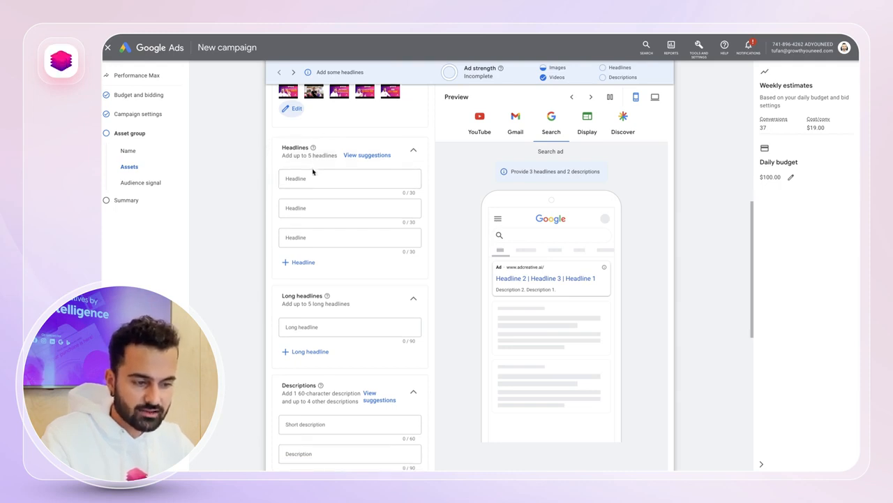
pyautogui.scroll(2, 302, 187)
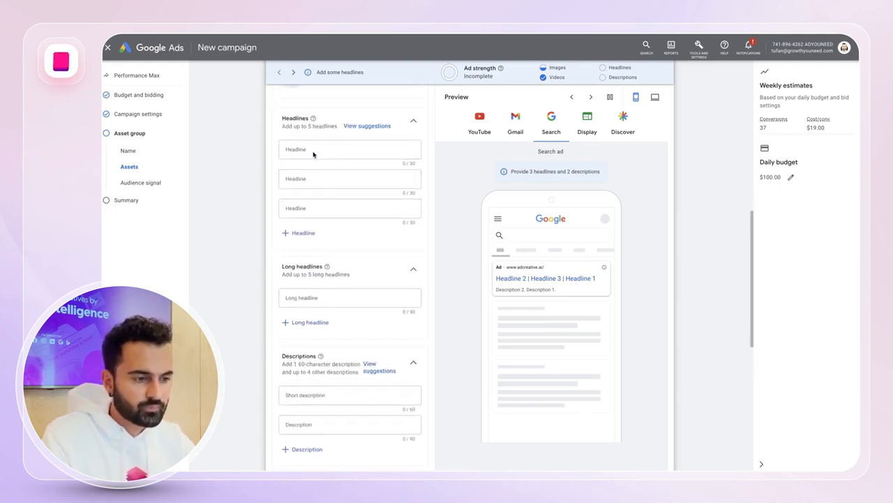
pyautogui.click(310, 149)
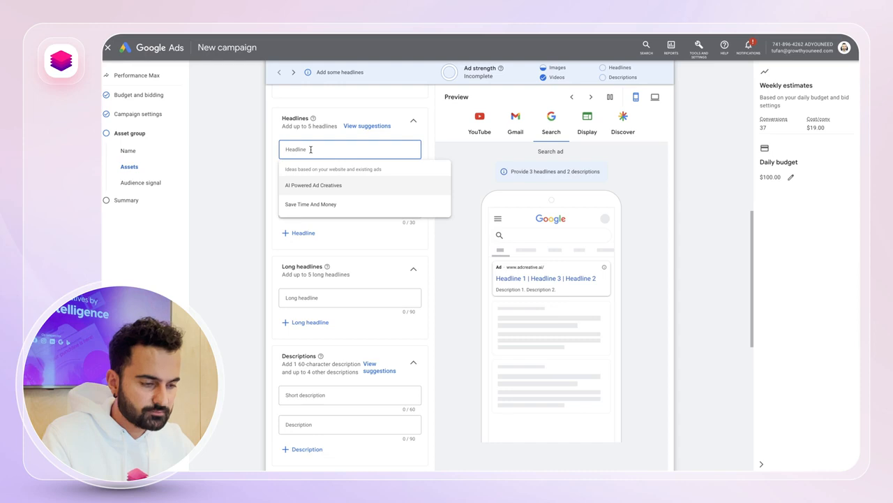
pyautogui.click(291, 185)
pyautogui.click(300, 179)
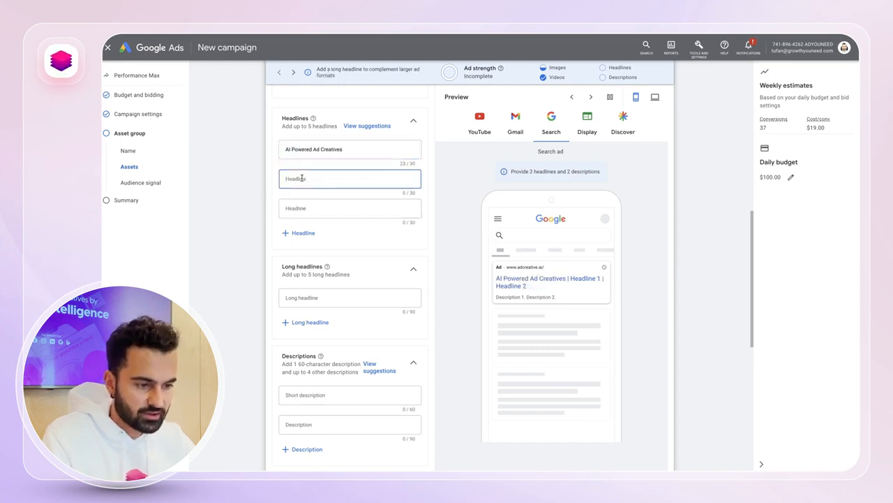
pyautogui.click(299, 208)
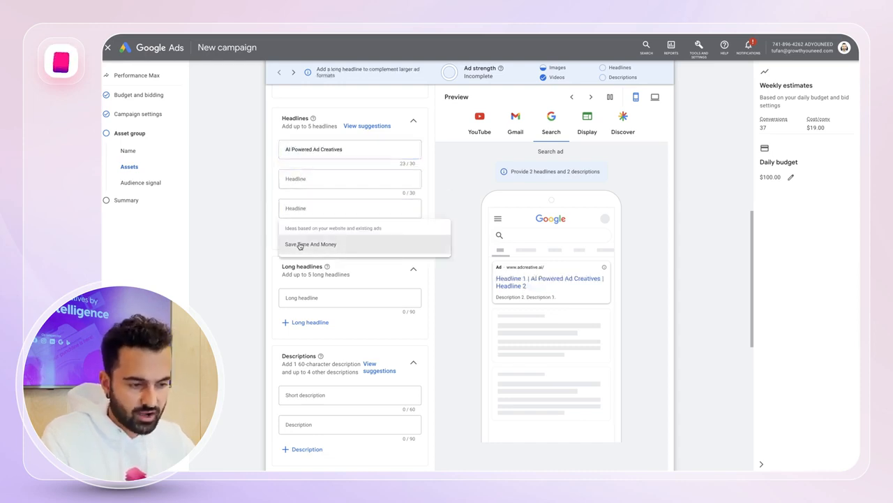
pyautogui.click(300, 244)
pyautogui.click(300, 178)
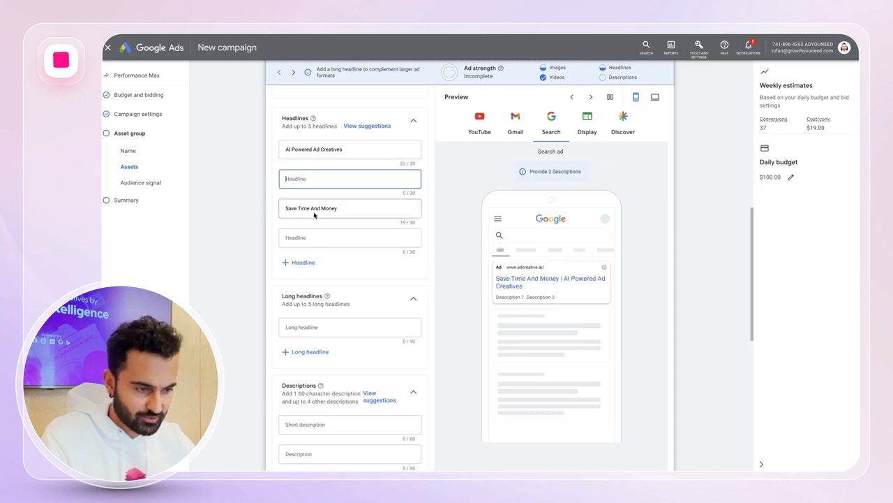
pyautogui.click(255, 201)
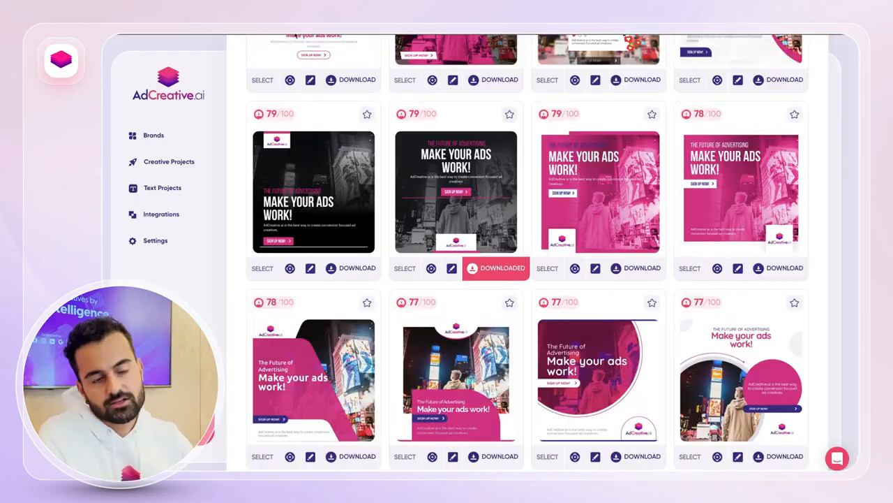
# Switch to AdCreative.ai, start a new text project, and enter "AdCreative.ai" as the product name.
pyautogui.click(150, 194)
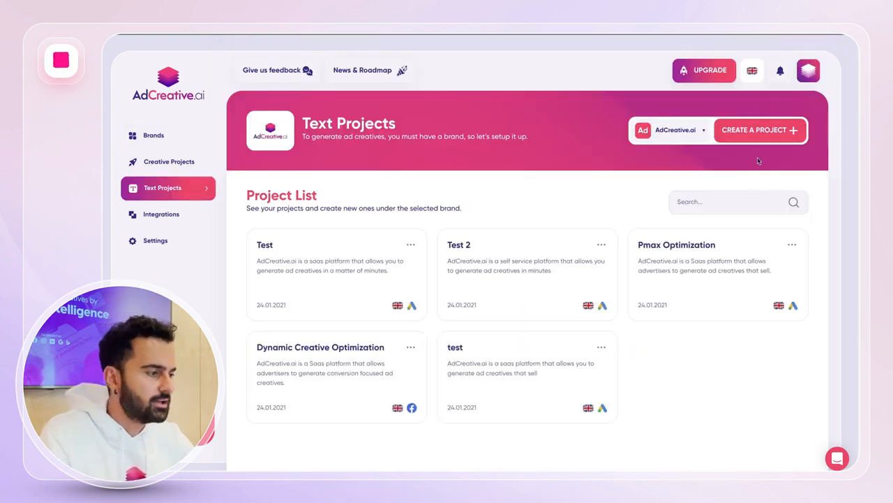
pyautogui.click(748, 139)
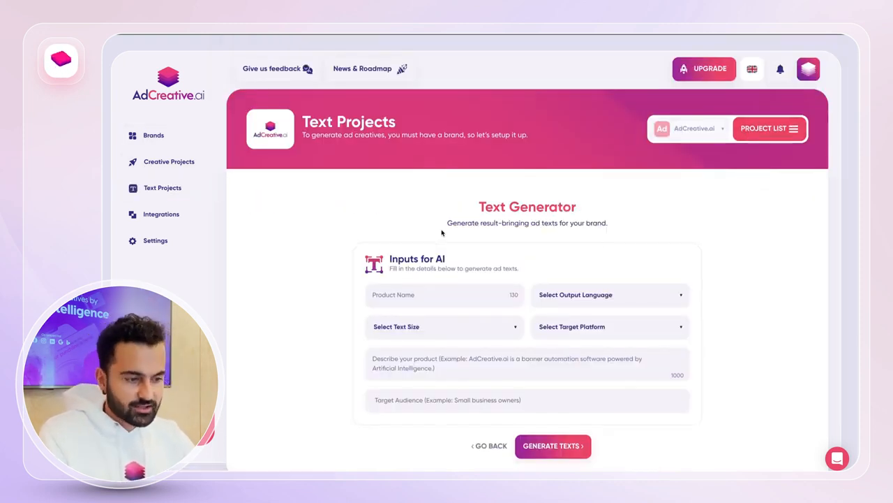
pyautogui.click(385, 298)
pyautogui.write('AdC')
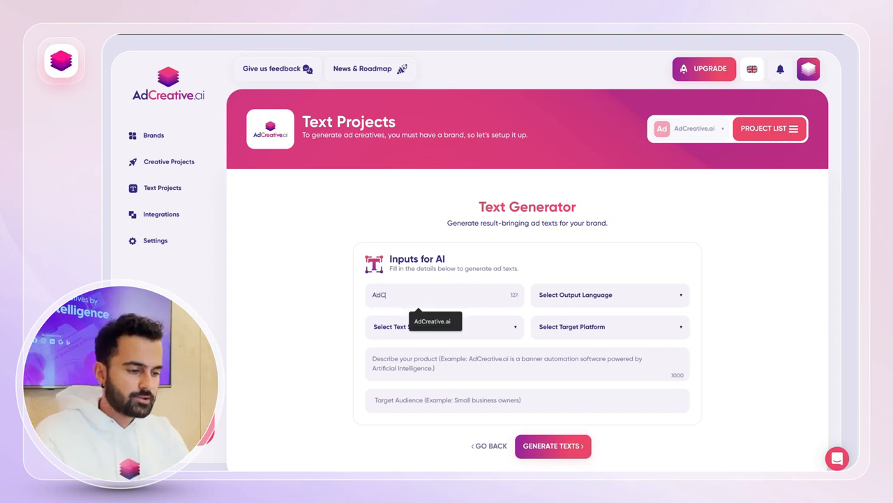
pyautogui.write('reative .')
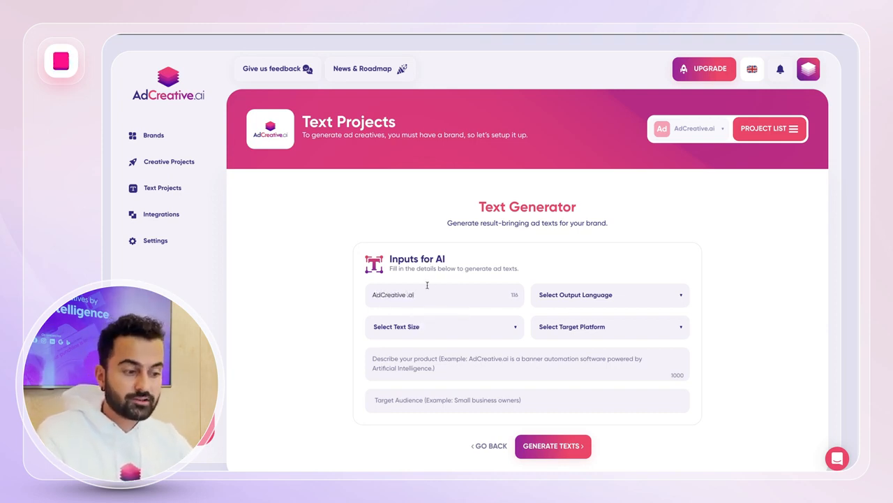
pyautogui.press('BackSpace')
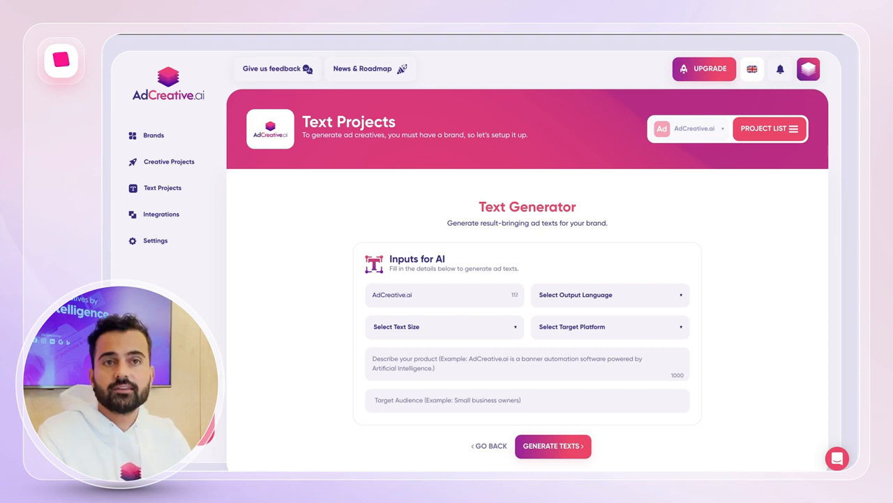
# Set the output language to English, the text size to Ad Headline (up to 60 characters), and the target platform to Google.
pyautogui.click(556, 293)
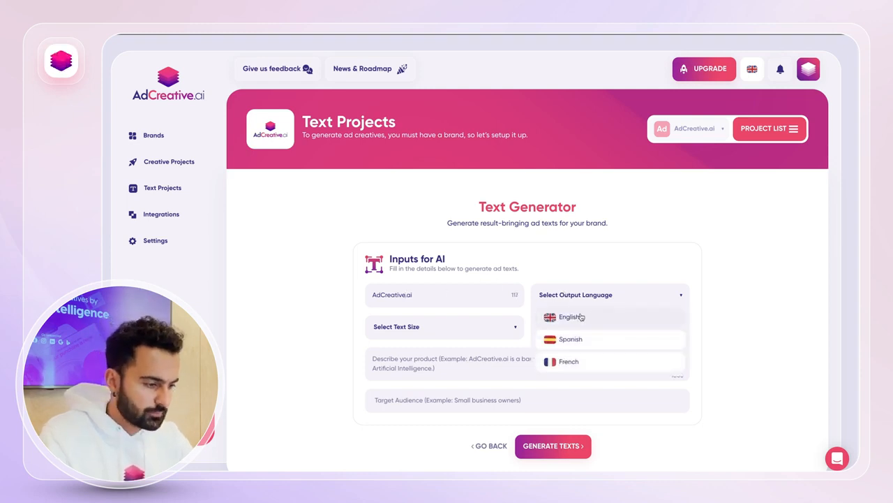
pyautogui.click(569, 316)
pyautogui.click(468, 328)
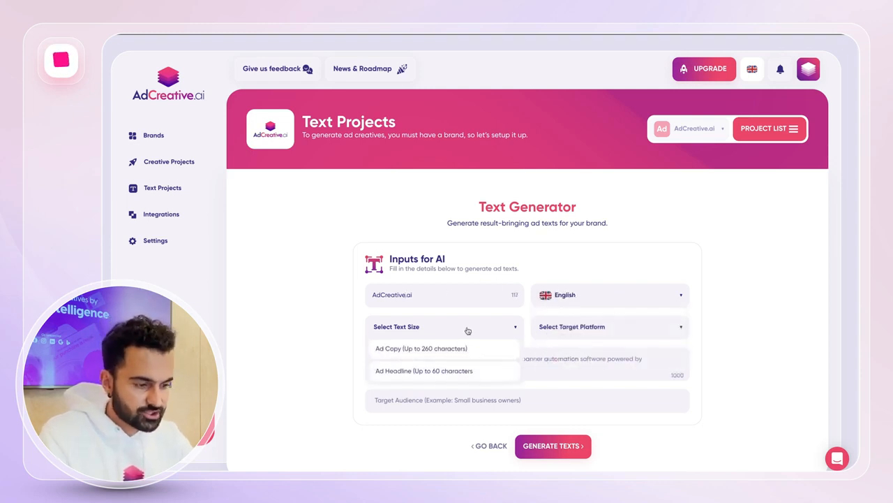
pyautogui.click(458, 371)
pyautogui.click(605, 329)
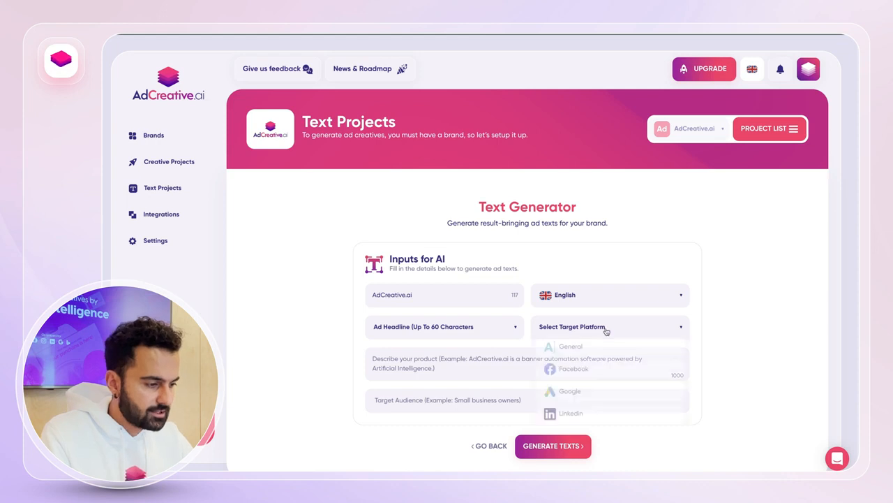
pyautogui.click(584, 395)
# Describe the product as "AdCreative.ai is a saas platform that allows you to generate ad creatives that sell" and set the target audience to "advertisers".
pyautogui.click(530, 363)
pyautogui.write('AdCreative.ai is a sa')
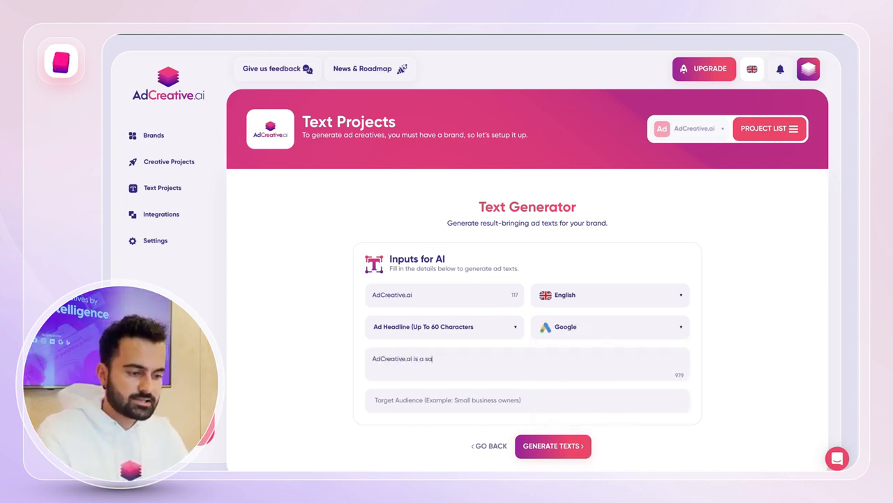
pyautogui.write('as platform that all')
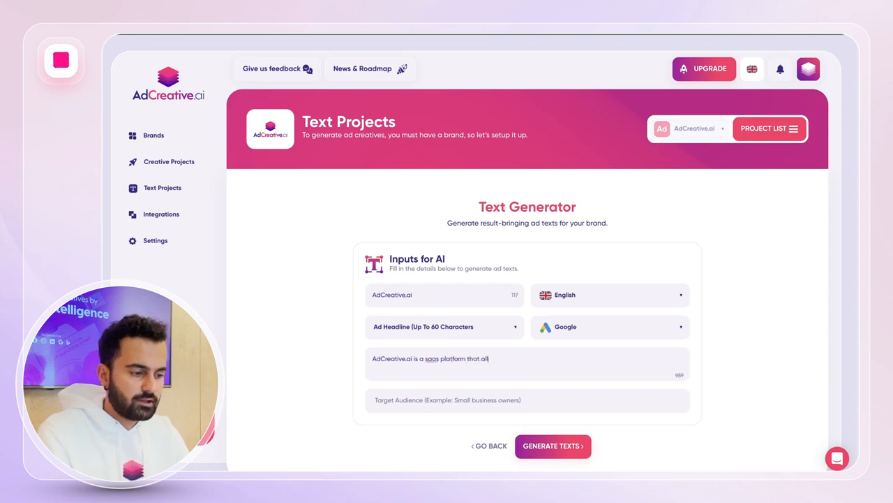
pyautogui.write('ows you to generate ')
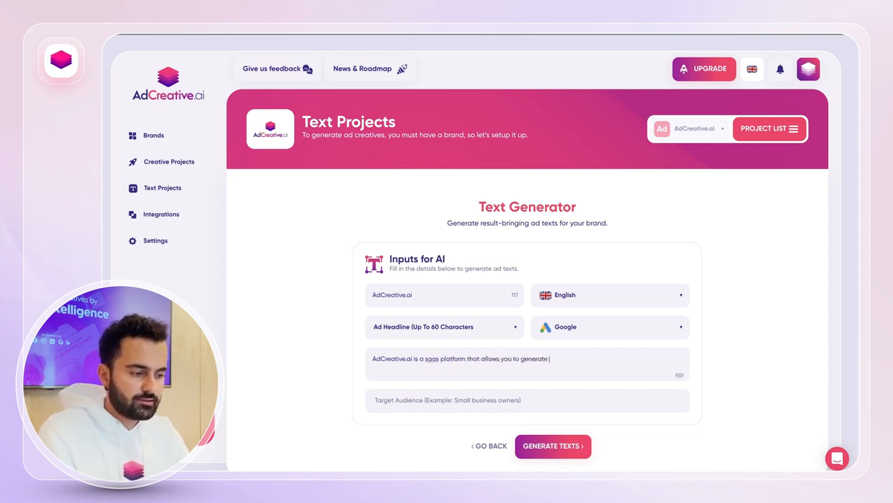
pyautogui.write('ad creatives that s')
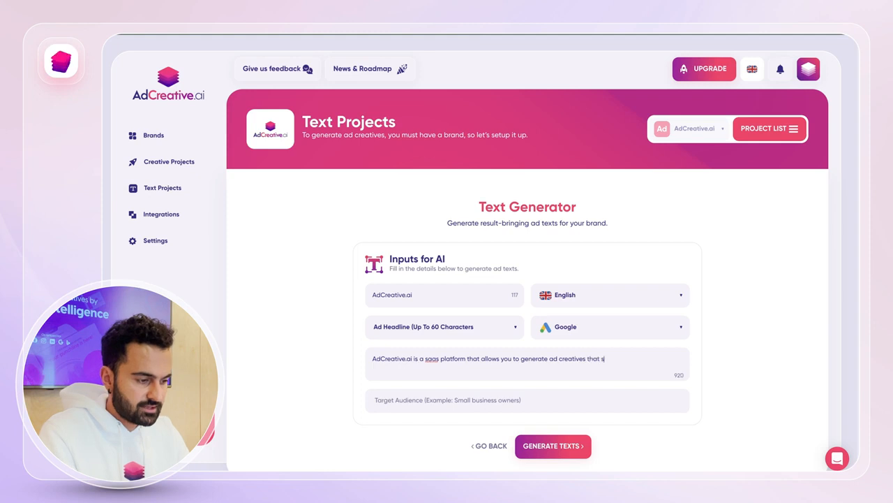
pyautogui.write('advertisers')
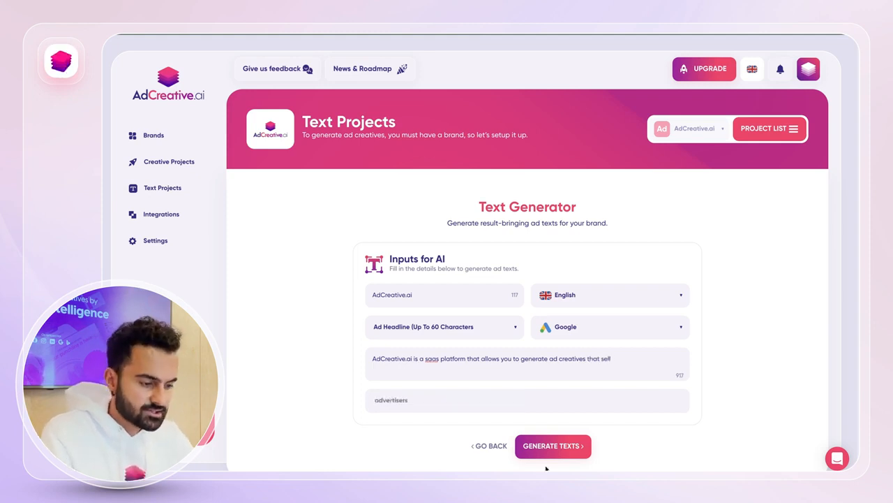
# Generate the headline texts, saving the text project as "Pmax test".
pyautogui.click(551, 447)
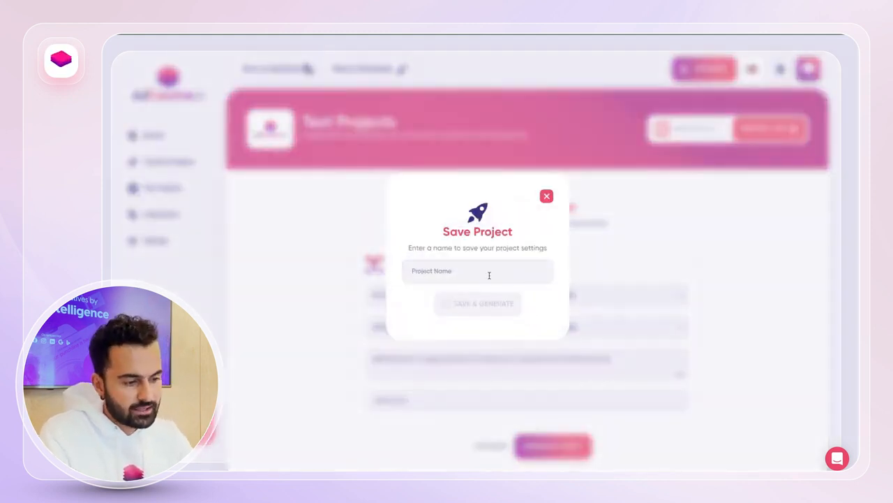
pyautogui.write('Pmax test')
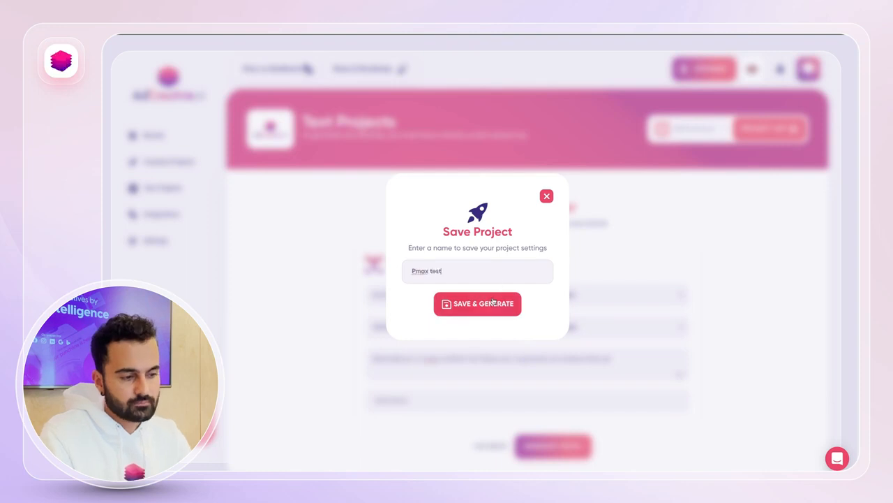
pyautogui.click(492, 303)
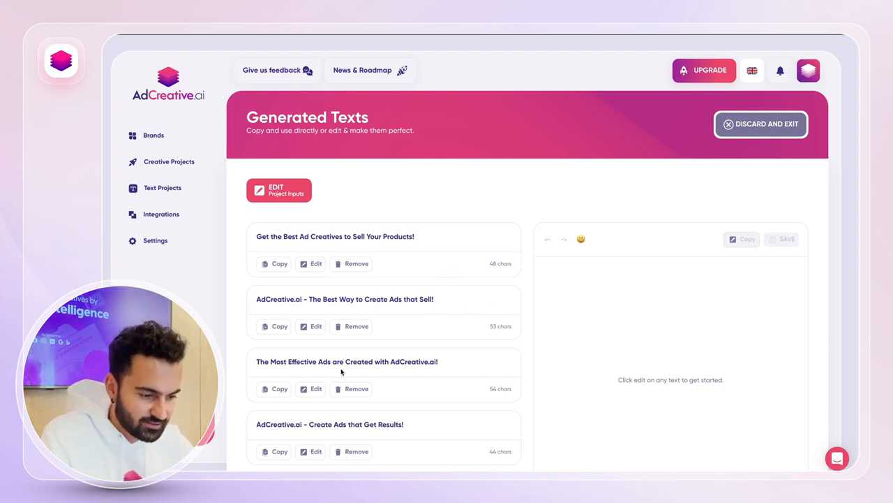
# Open the generated text "The Most Effective Ads are Created with AdCreative.ai!" in the text editor and review the list of generated headlines.
pyautogui.click(314, 388)
pyautogui.scroll(-3, 340, 391)
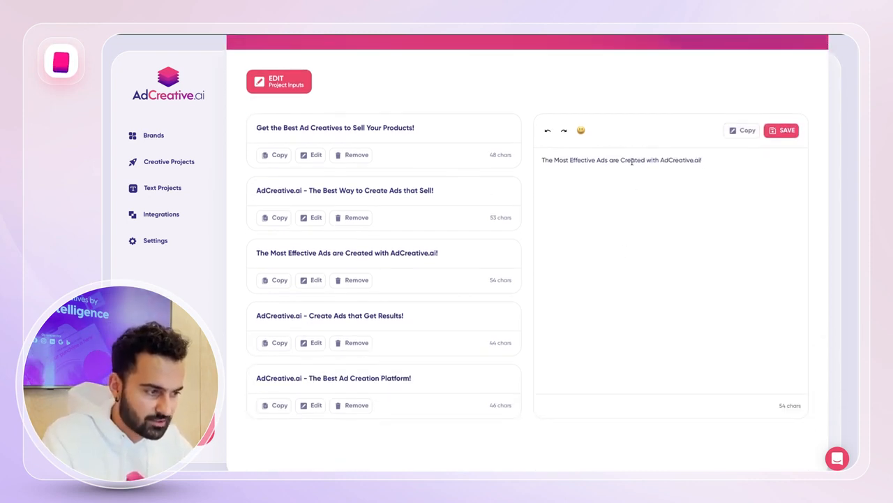
pyautogui.scroll(1, 390, 259)
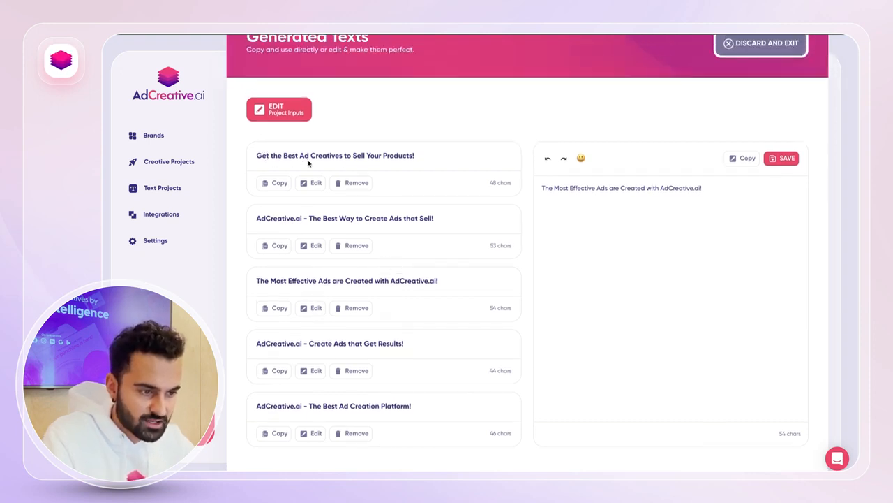
# Copy the generated text "Get the Best Ad Creatives to Sell Your Products!" into the short description of the Google Ads asset group.
pyautogui.click(279, 182)
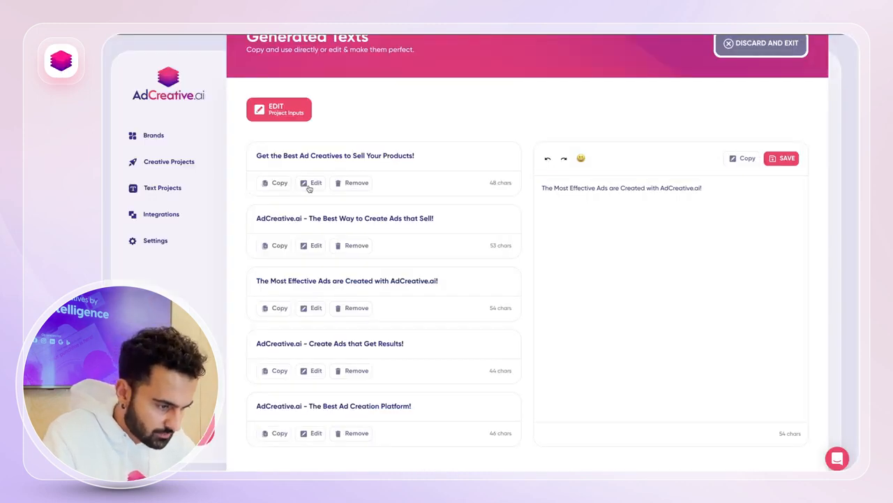
pyautogui.scroll(-1, 310, 188)
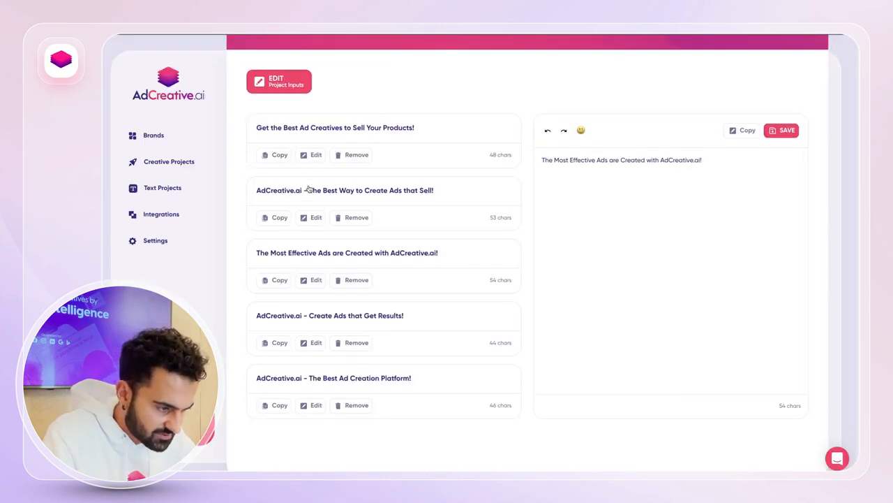
pyautogui.scroll(2, 283, 280)
pyautogui.scroll(-1, 283, 279)
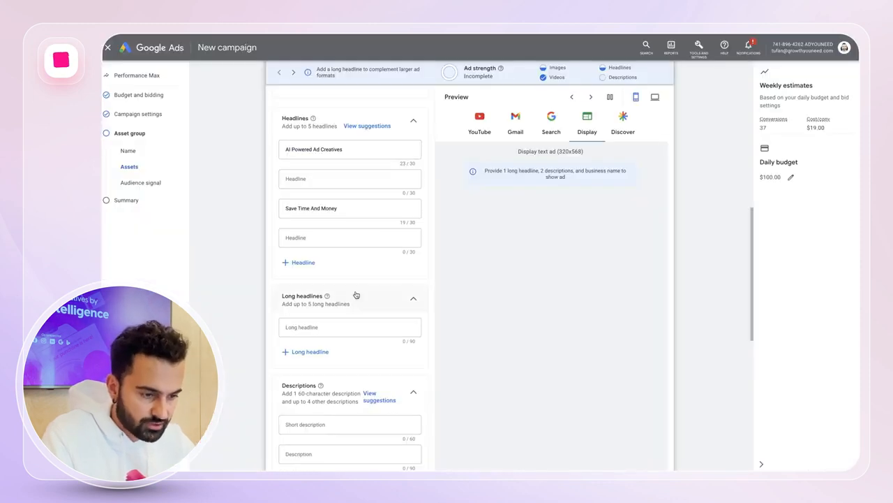
pyautogui.scroll(-3, 356, 296)
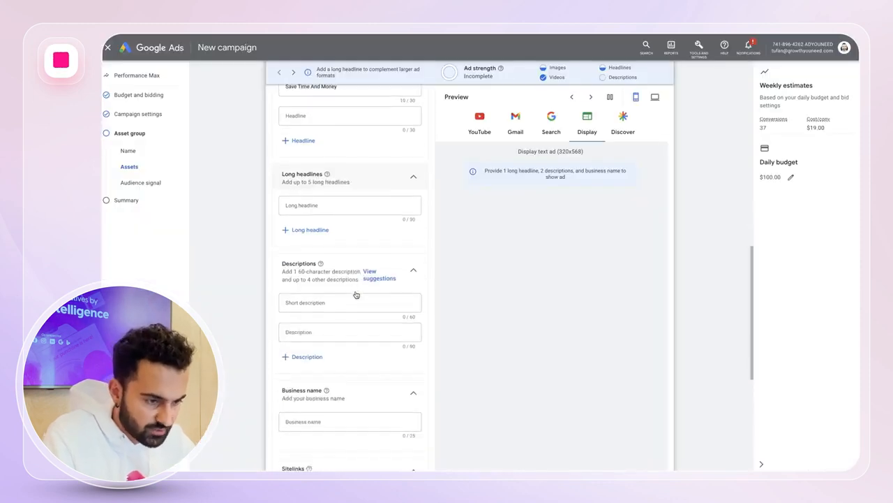
pyautogui.click(345, 302)
pyautogui.hotkey('ctrl', 'v')
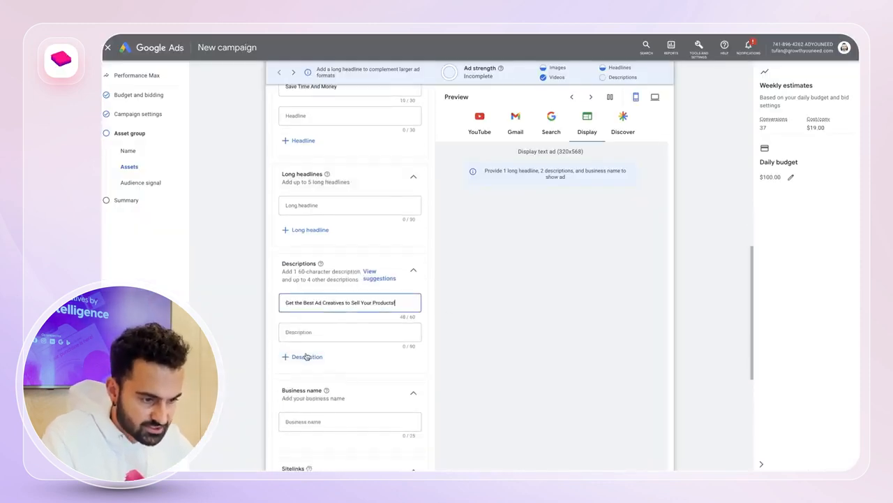
# Add three more description fields for five in all and clear the suggested text from the third one.
pyautogui.click(306, 357)
pyautogui.click(305, 395)
pyautogui.click(301, 416)
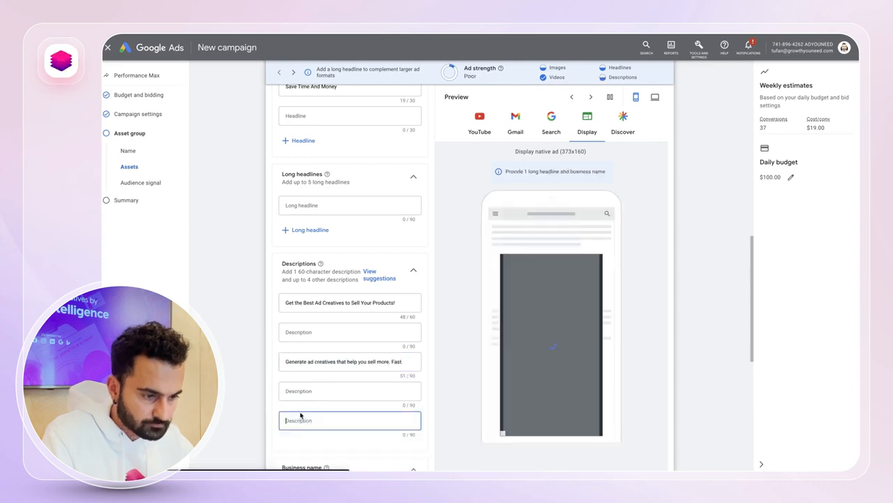
pyautogui.tripleClick(316, 360)
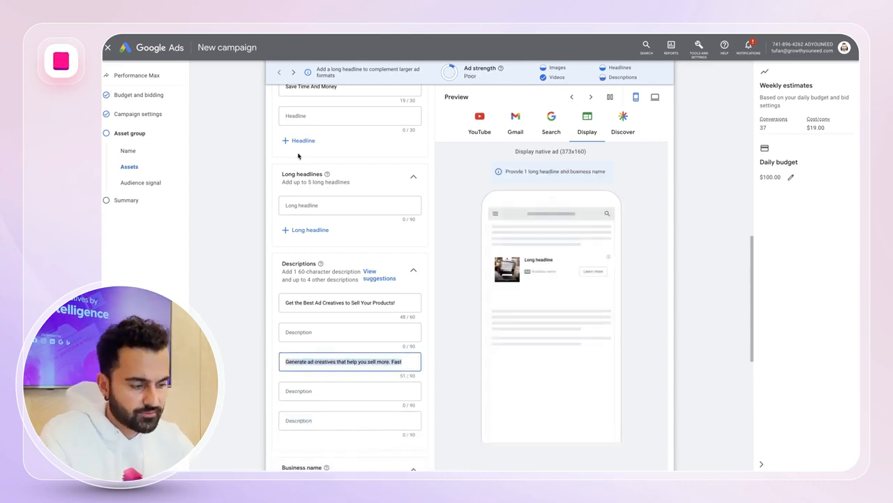
pyautogui.press('BackSpace')
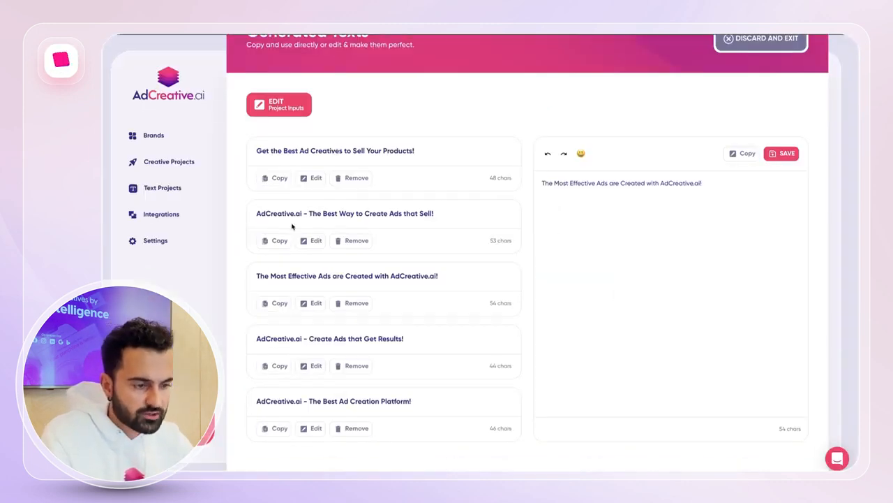
# Copy the generated texts "AdCreative.ai - The Best Way to Create Ads that Sell!" and "AdCreative.ai - Create Ads that Get Results!" into the second and third descriptions.
pyautogui.click(277, 240)
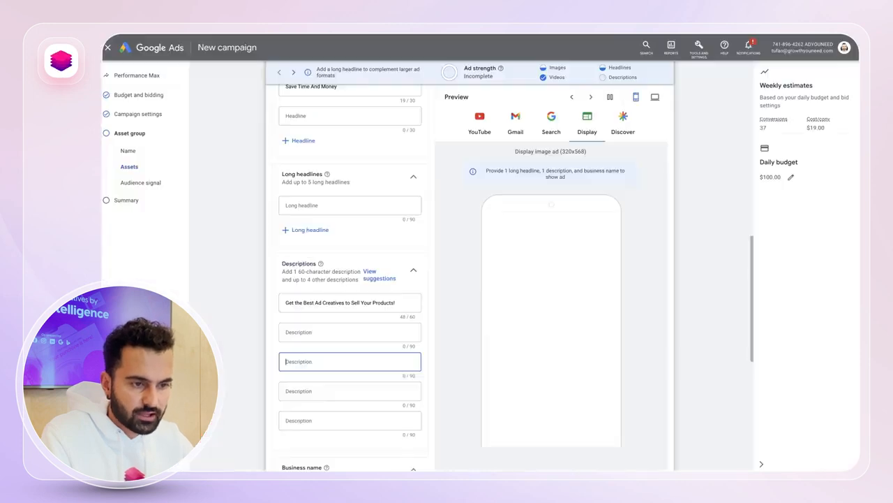
pyautogui.click(289, 331)
pyautogui.hotkey('ctrl', 'v')
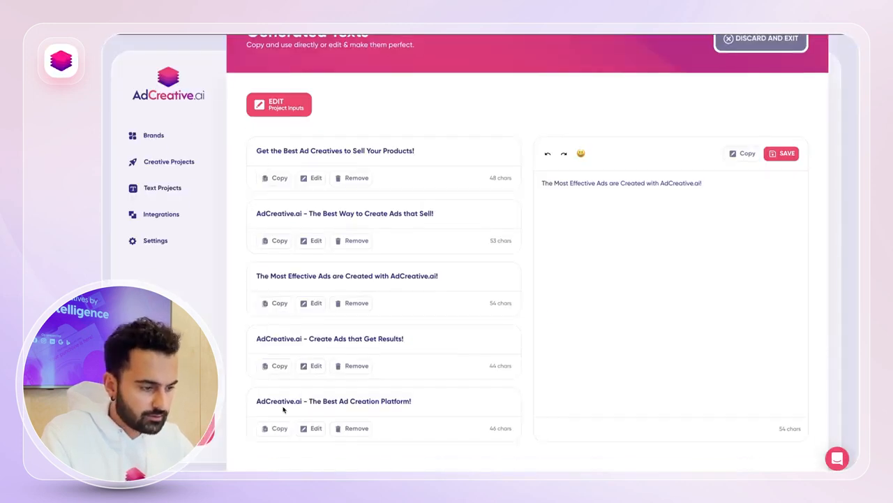
pyautogui.click(282, 366)
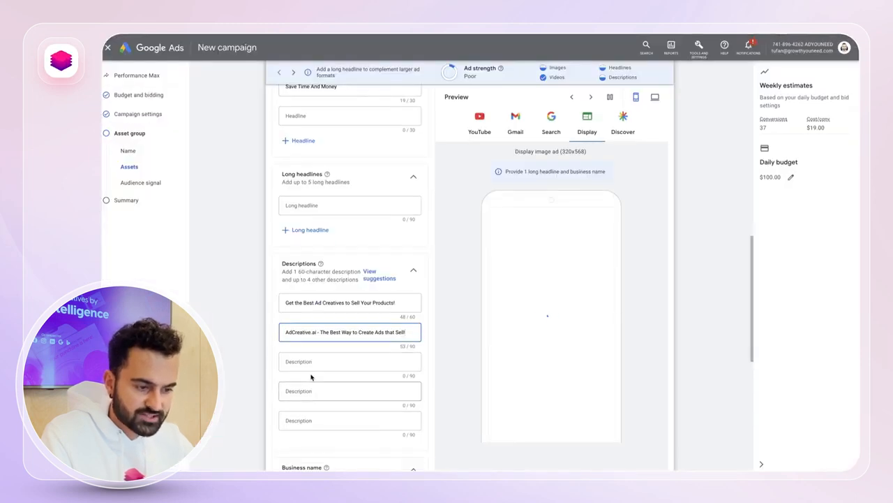
pyautogui.click(312, 363)
pyautogui.hotkey('ctrl', 'v')
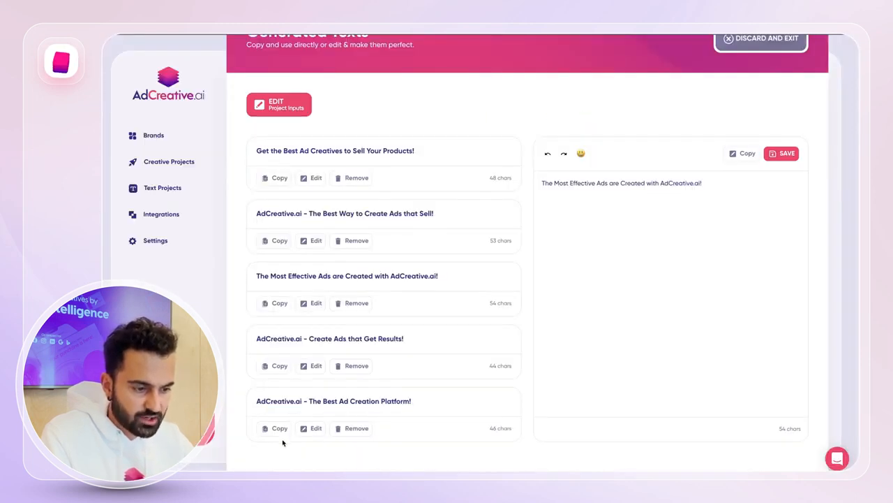
# Set the fourth description to "AdCreative.ai - The Best Ad Creation Platform!" and the fifth to the suggestion "Generate ad creatives that help you sell more. Fast".
pyautogui.click(269, 430)
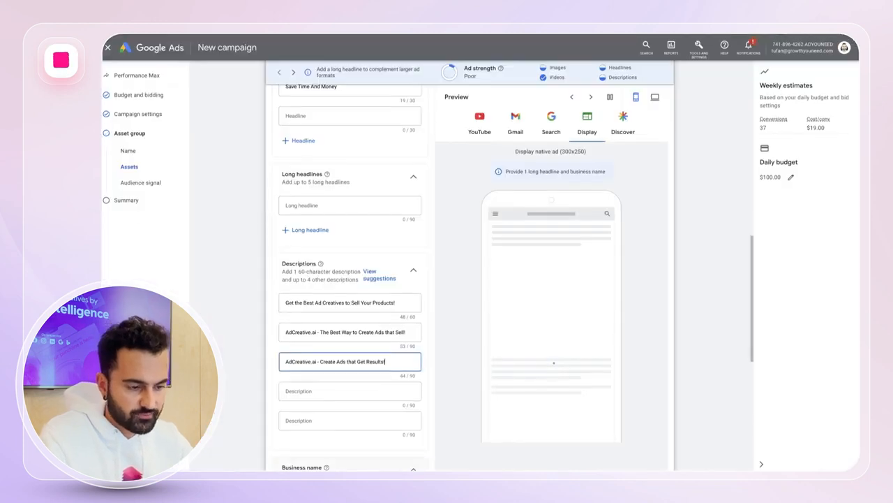
pyautogui.click(297, 395)
pyautogui.hotkey('ctrl', 'v')
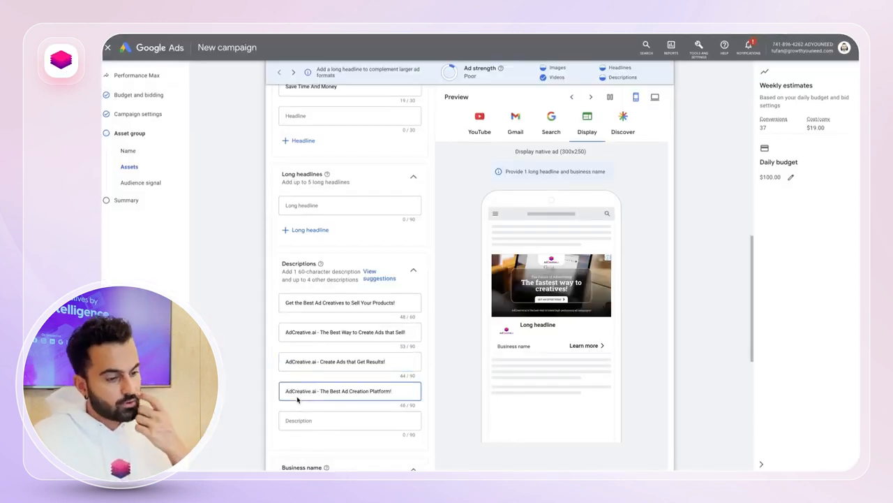
pyautogui.click(303, 419)
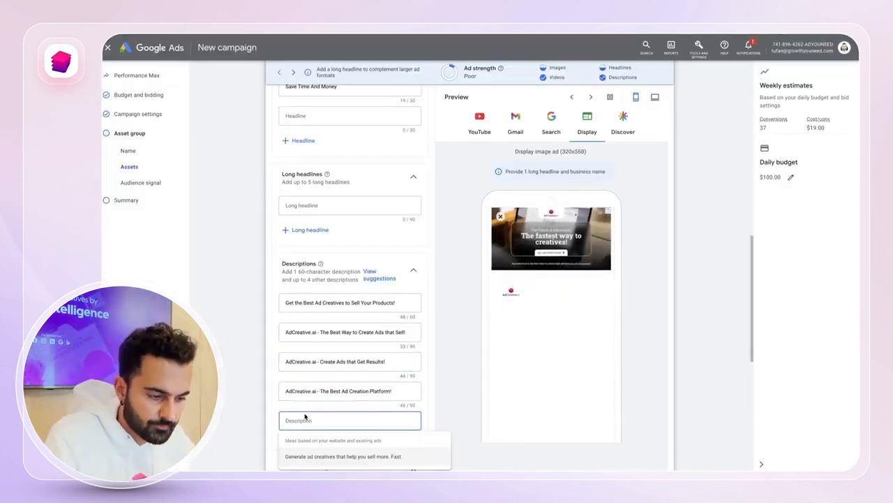
pyautogui.click(321, 457)
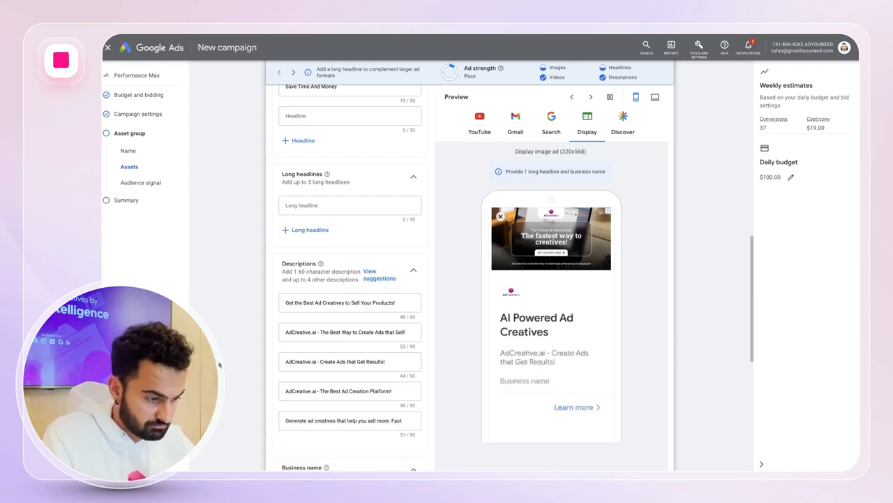
# Add a second long headline field to the asset group.
pyautogui.scroll(3, 323, 419)
pyautogui.scroll(1, 219, 365)
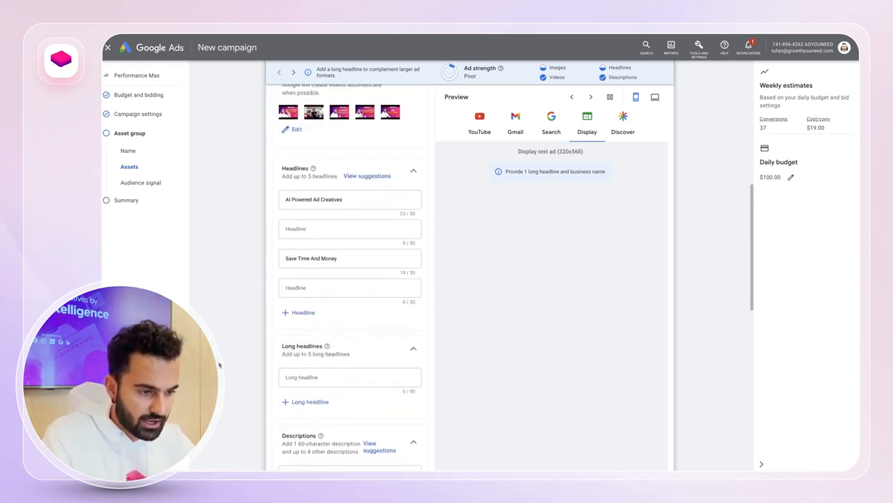
pyautogui.click(308, 402)
# In AdCreative.ai, change the project description to "AdCreative.ai is your personal graphic designers that allows you to generate ad creatives super fast" and regenerate the texts.
pyautogui.hotkey('ctrl', 'Tab')
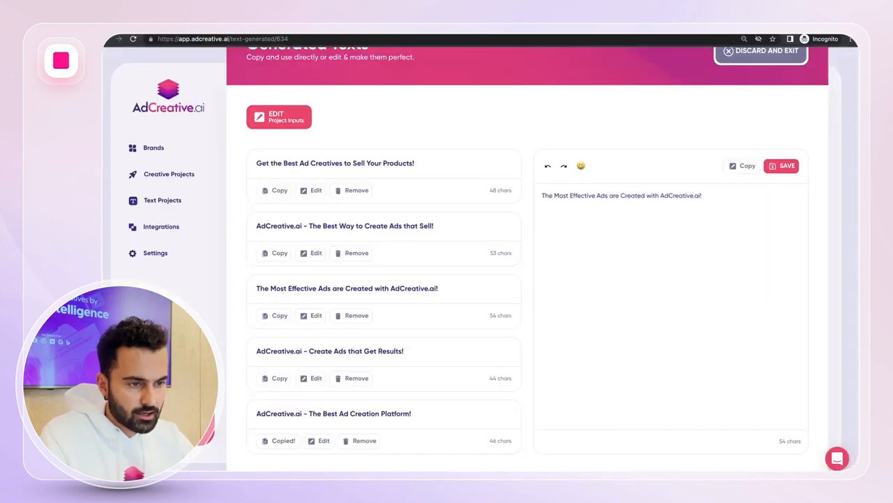
pyautogui.click(296, 117)
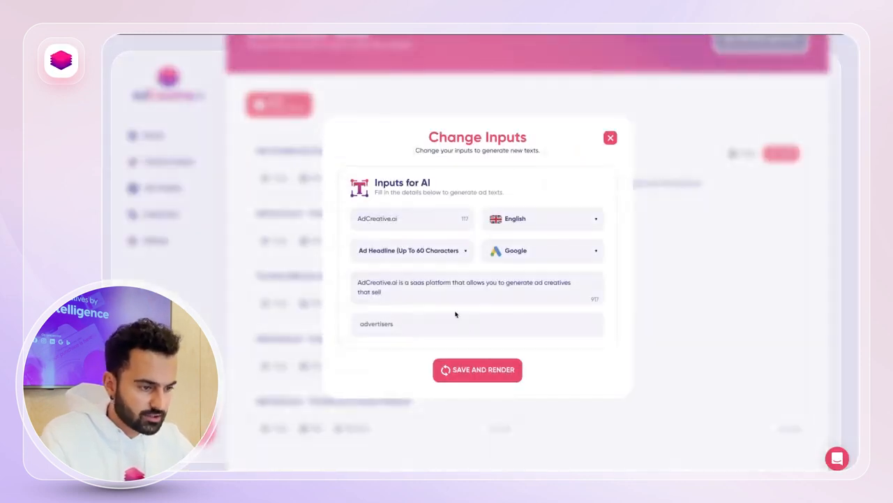
pyautogui.tripleClick(428, 277)
pyautogui.write('Ad')
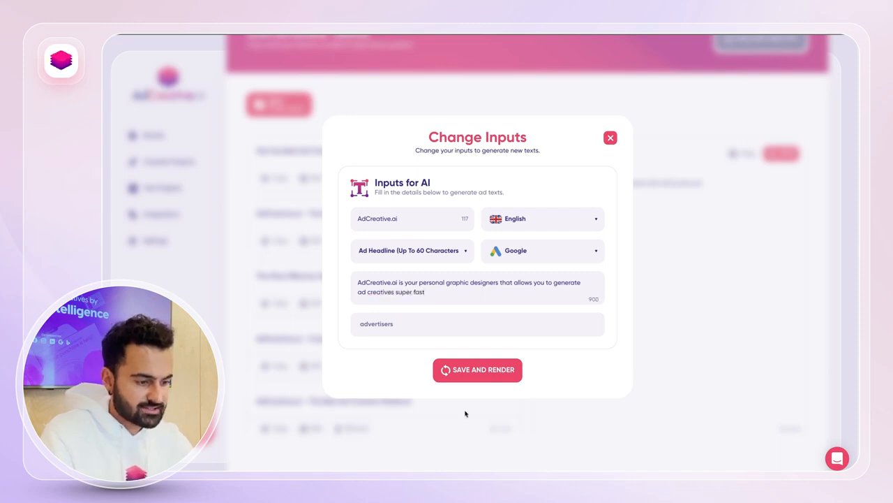
pyautogui.click(486, 371)
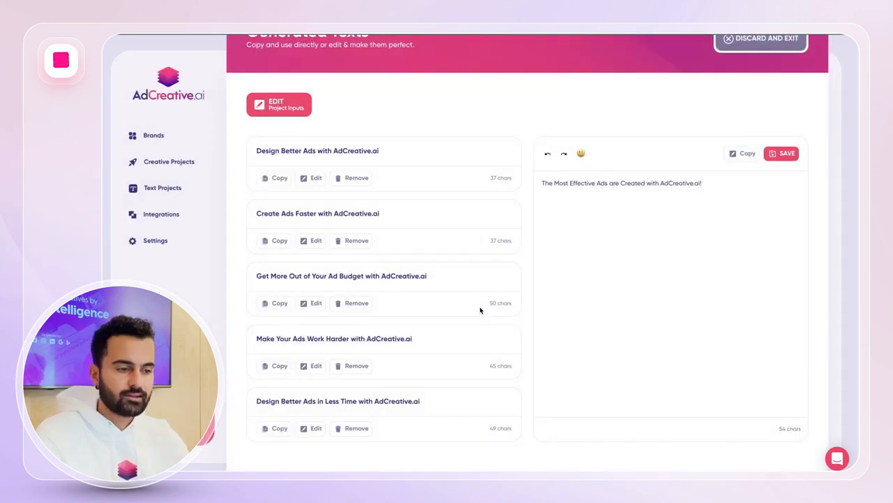
# Copy the generated texts "Design Better Ads with AdCreative.ai" and "Get More Out of Your Ad Budget with AdCreative.ai" into the first two Google Ads long headlines.
pyautogui.click(278, 179)
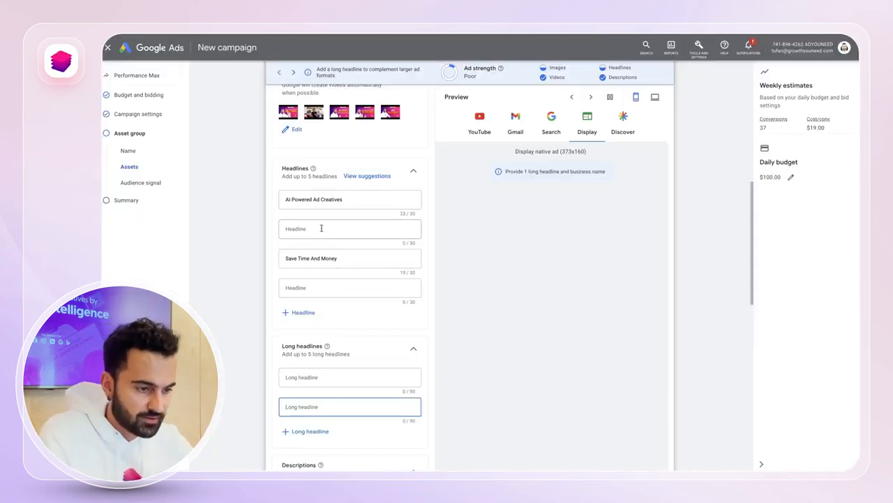
pyautogui.click(292, 377)
pyautogui.hotkey('ctrl', 'v')
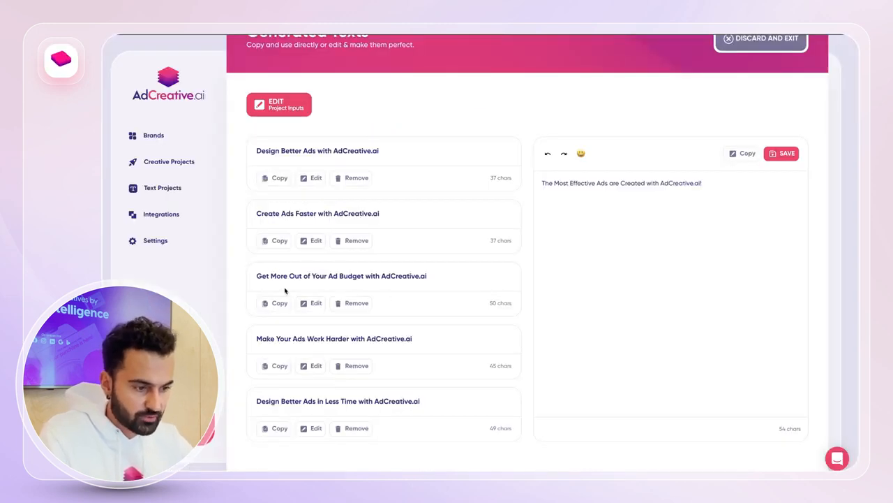
pyautogui.click(278, 305)
pyautogui.moveTo(271, 275); pyautogui.dragTo(341, 287)
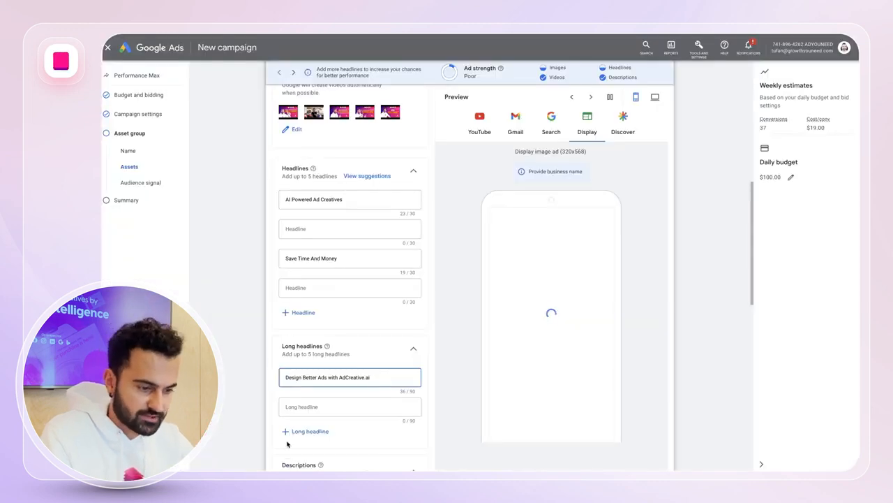
pyautogui.click(290, 406)
pyautogui.hotkey('ctrl', 'v')
# Add three more long headline fields so the asset group has five.
pyautogui.click(249, 336)
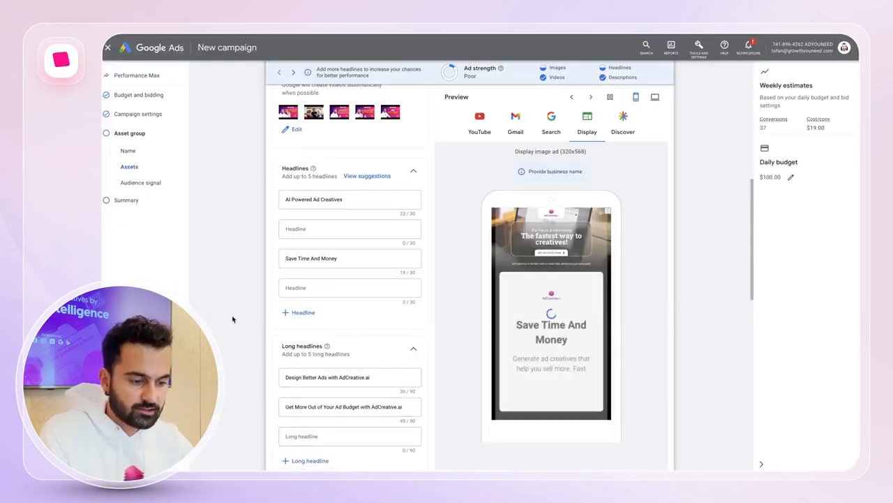
pyautogui.scroll(-2, 233, 319)
pyautogui.click(286, 370)
pyautogui.scroll(-1, 286, 370)
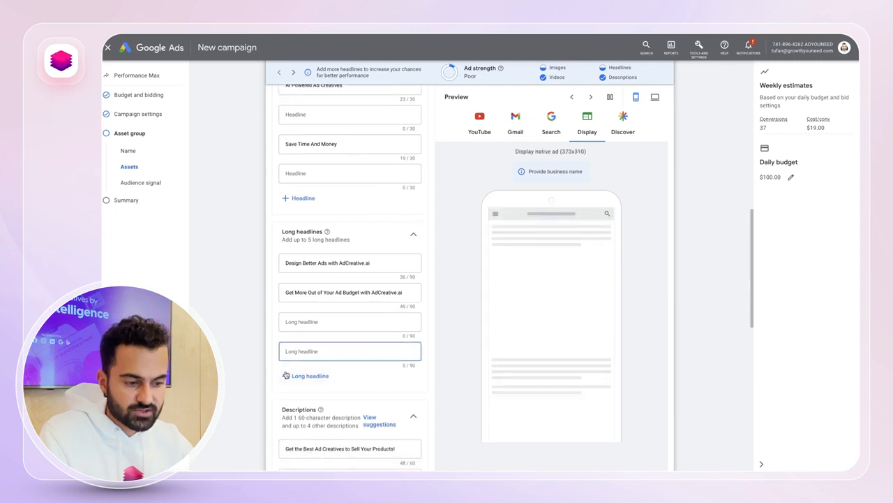
pyautogui.click(286, 372)
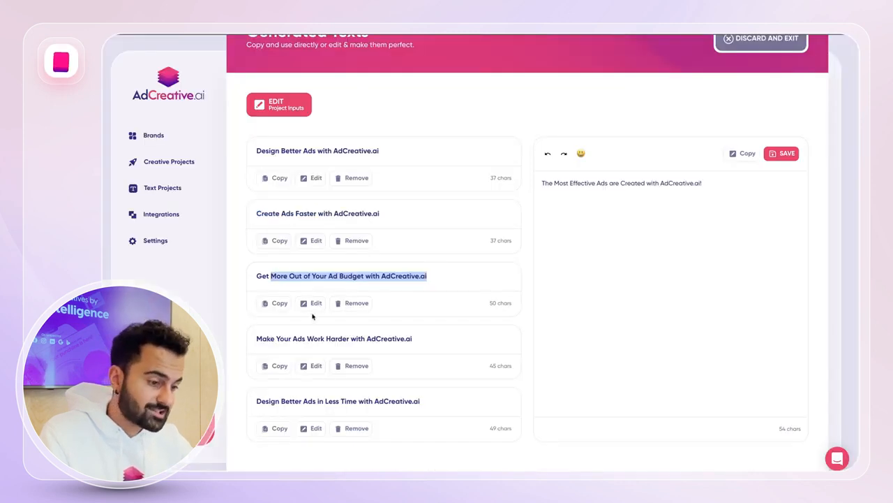
# Copy the generated texts "Make Your Ads Work Harder with AdCreative.ai" and "Design Better Ads in Less Time with AdCreative.ai" into the third and fourth long headlines.
pyautogui.click(278, 367)
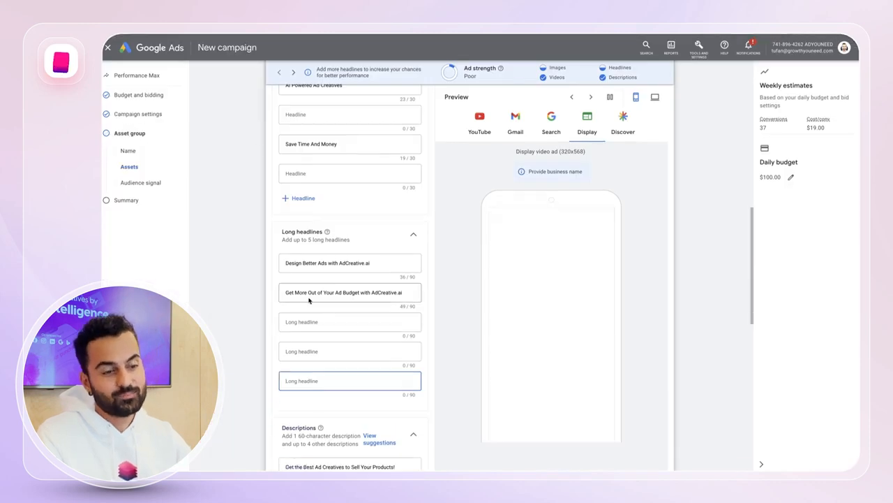
pyautogui.click(300, 322)
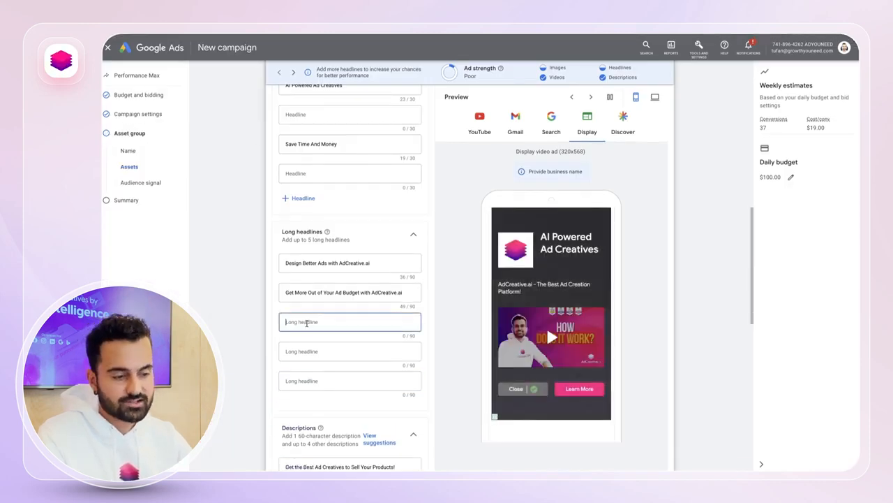
pyautogui.hotkey('ctrl', 'v')
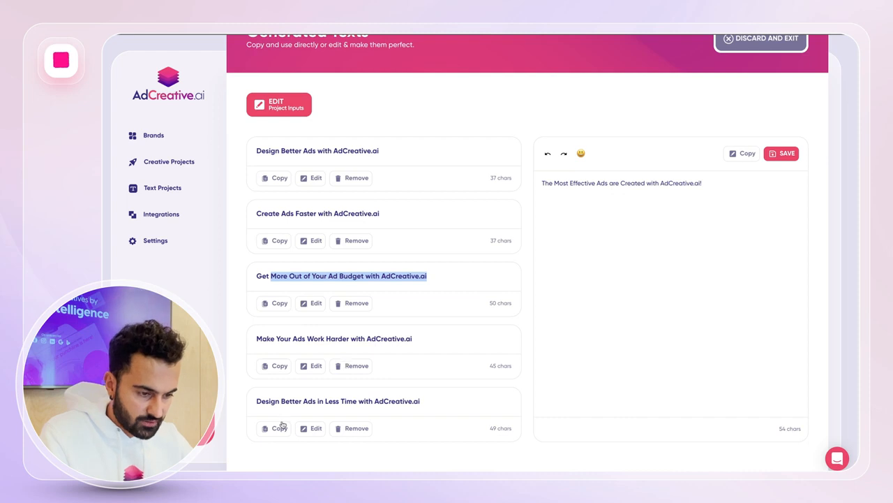
pyautogui.click(277, 428)
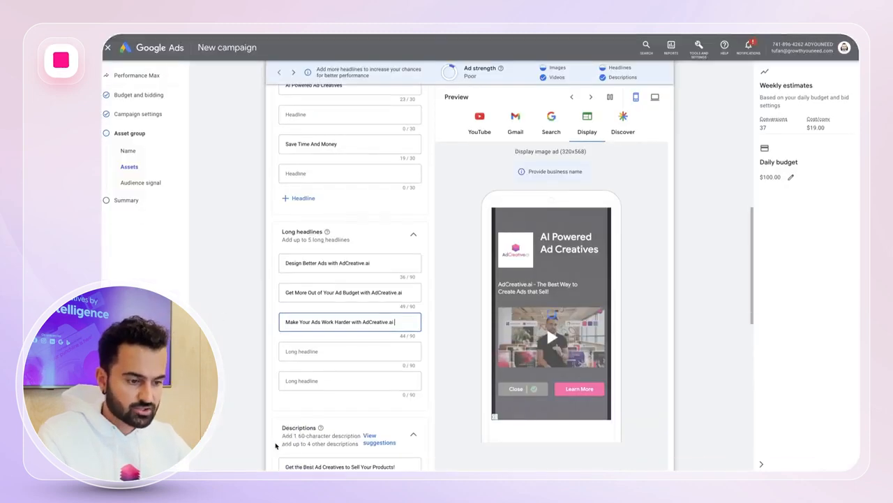
pyautogui.click(314, 349)
pyautogui.hotkey('ctrl', 'v')
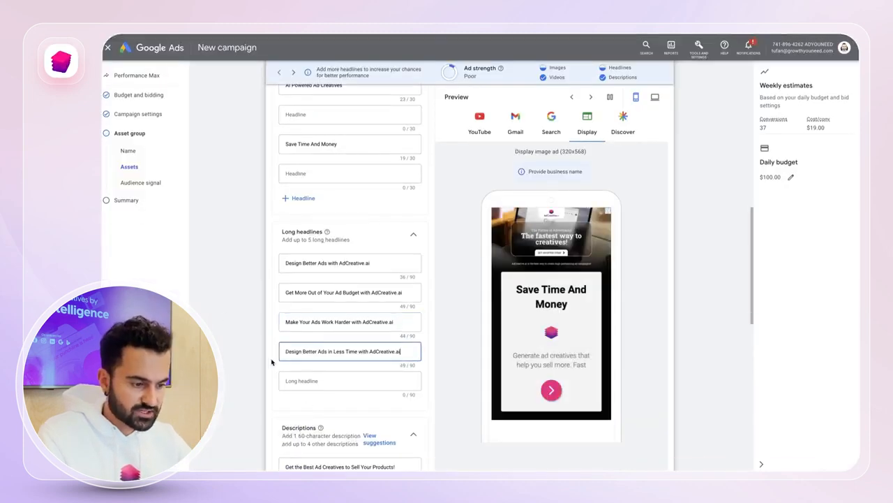
pyautogui.click(325, 395)
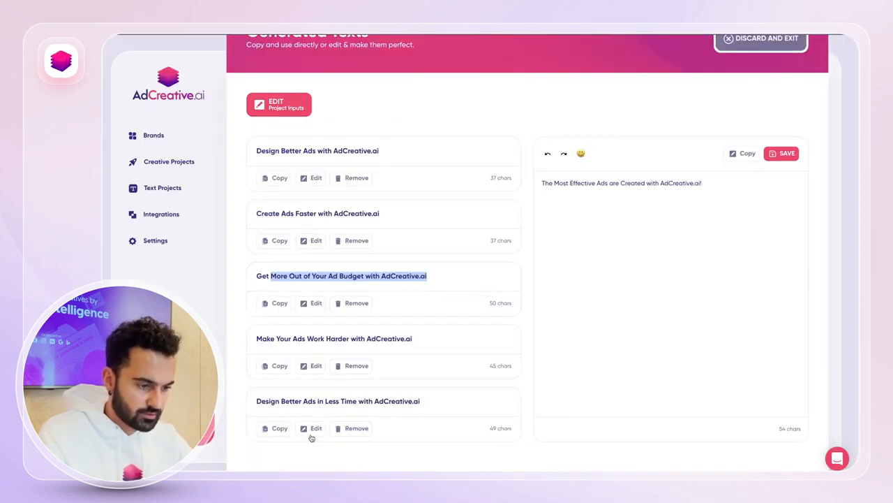
# Paste the generated text "Design Better Ads in Less Time with AdCreative.ai" into the fifth long headline and append "2" to make it unique.
pyautogui.click(275, 428)
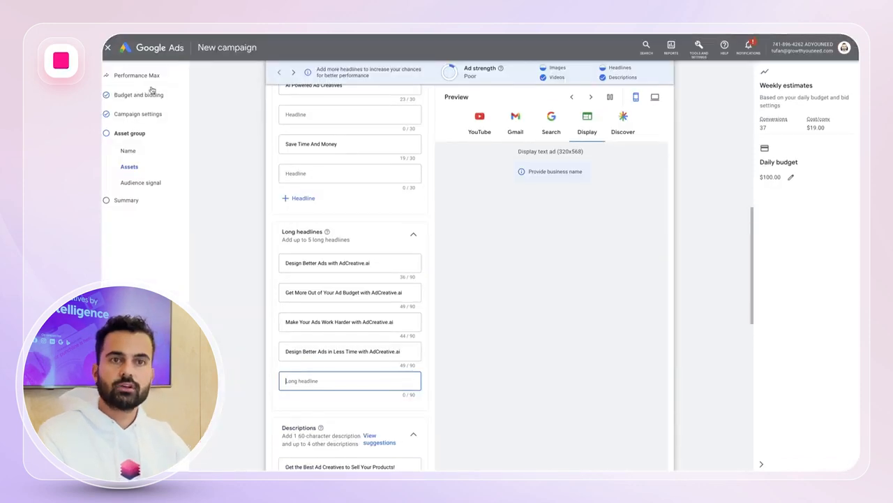
pyautogui.hotkey('ctrl', 'v')
pyautogui.click(253, 322)
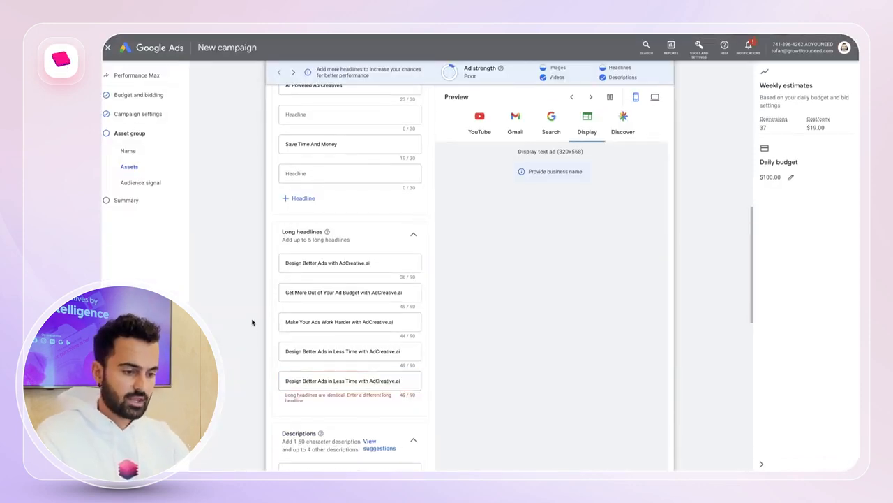
pyautogui.click(408, 380)
pyautogui.write('2')
# Review the asset group's media and texts, and set its call to action to Sign up.
pyautogui.scroll(5, 247, 342)
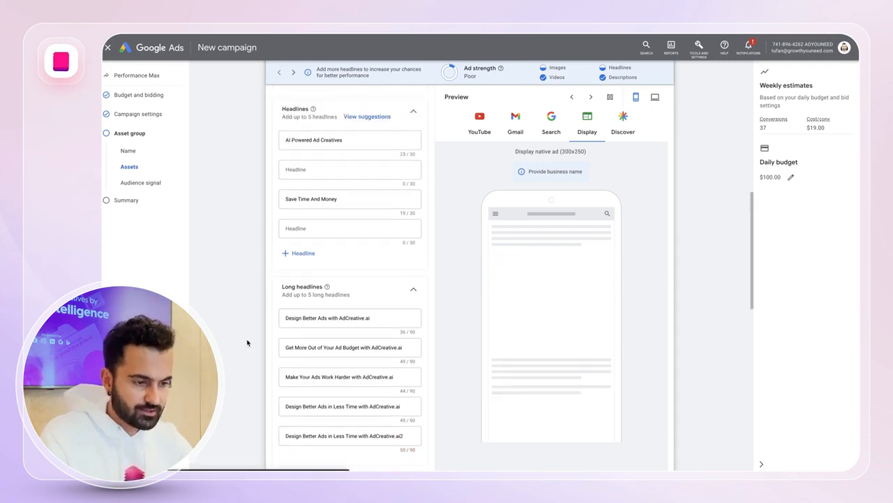
pyautogui.scroll(3, 247, 342)
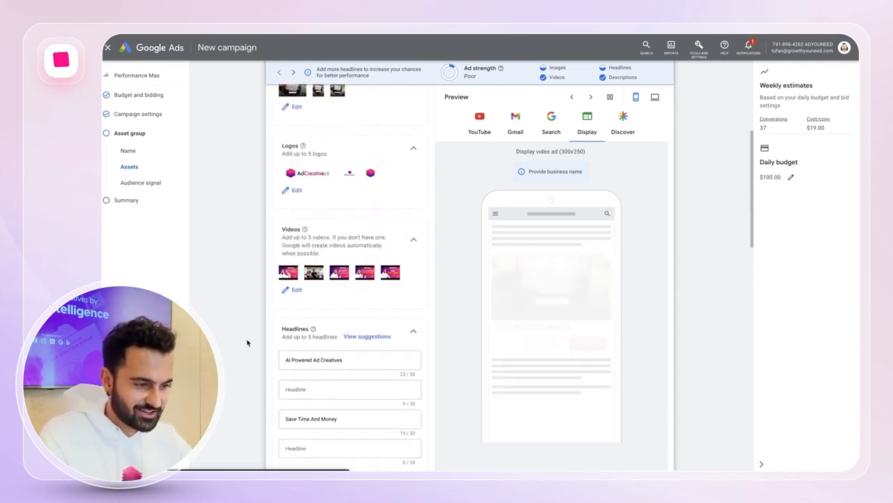
pyautogui.scroll(3, 247, 342)
pyautogui.scroll(-7, 247, 342)
pyautogui.scroll(-12, 247, 342)
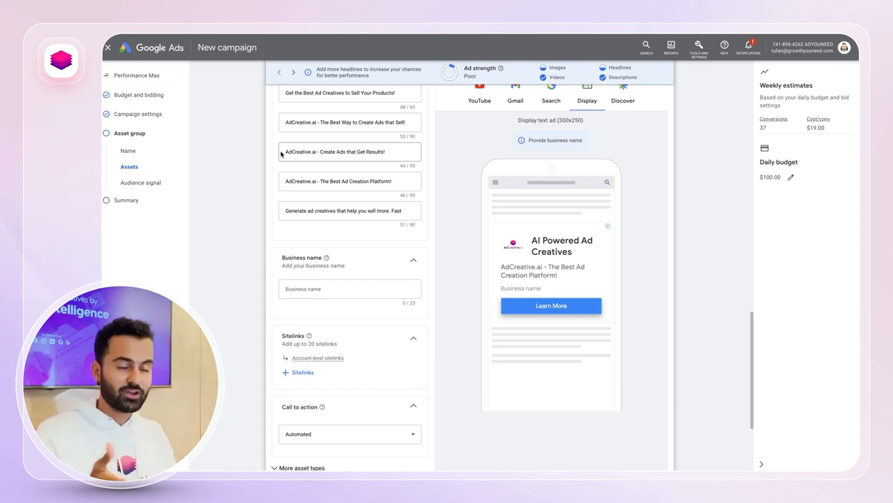
pyautogui.scroll(-3, 238, 245)
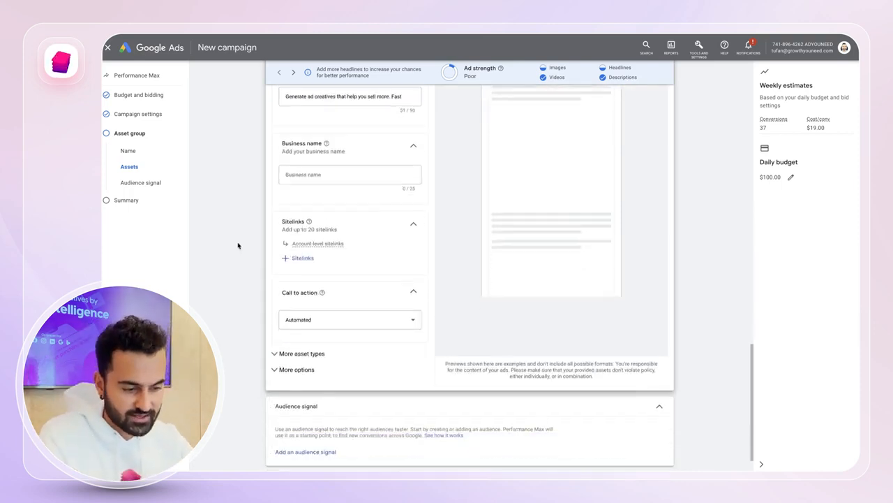
pyautogui.click(327, 319)
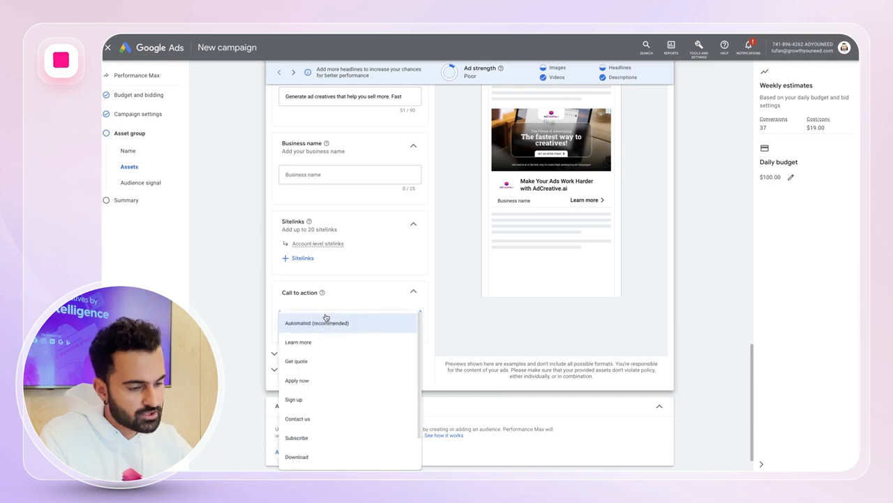
pyautogui.scroll(-1, 310, 327)
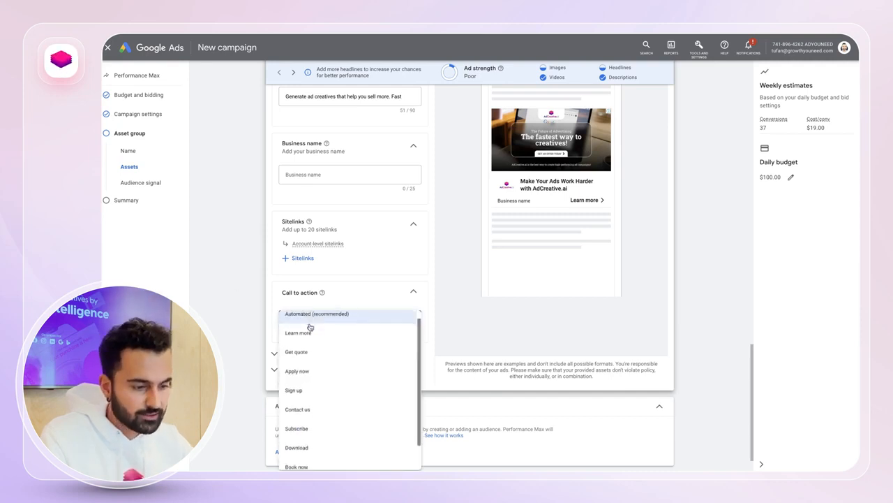
pyautogui.click(294, 372)
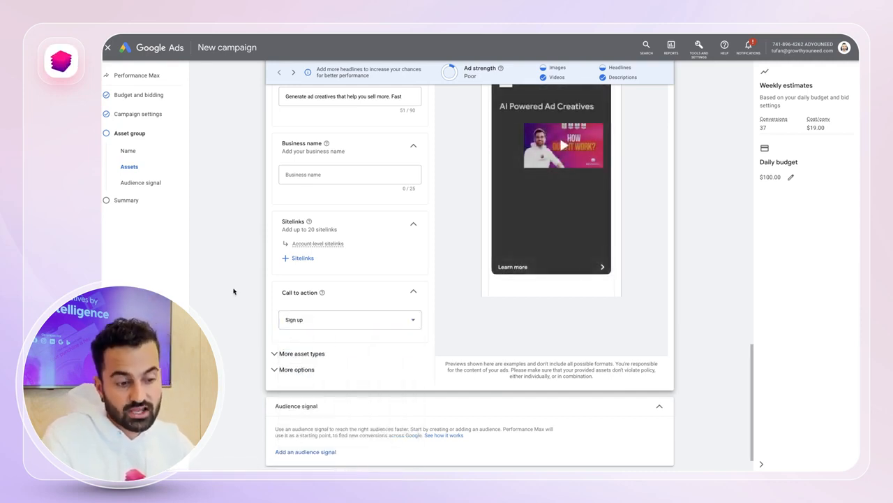
# Show the additional asset types and add the first listed "25% off any package" promotion to the campaign.
pyautogui.click(280, 353)
pyautogui.scroll(-3, 230, 318)
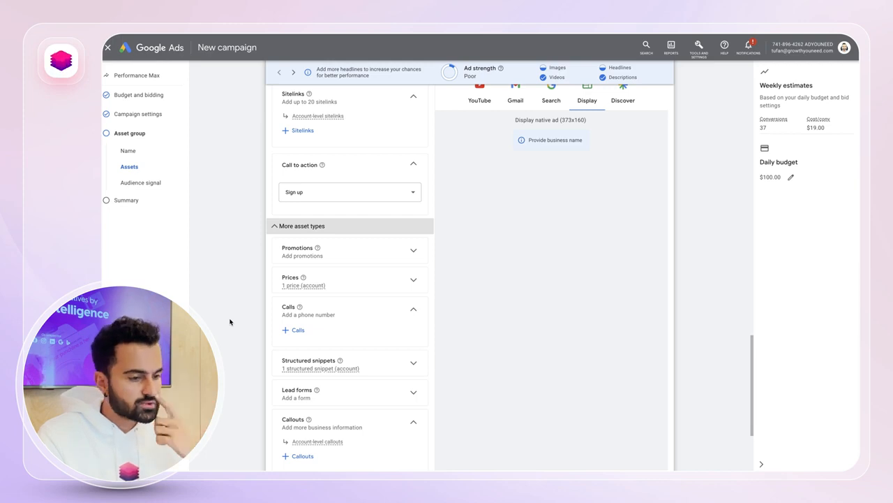
pyautogui.click(295, 257)
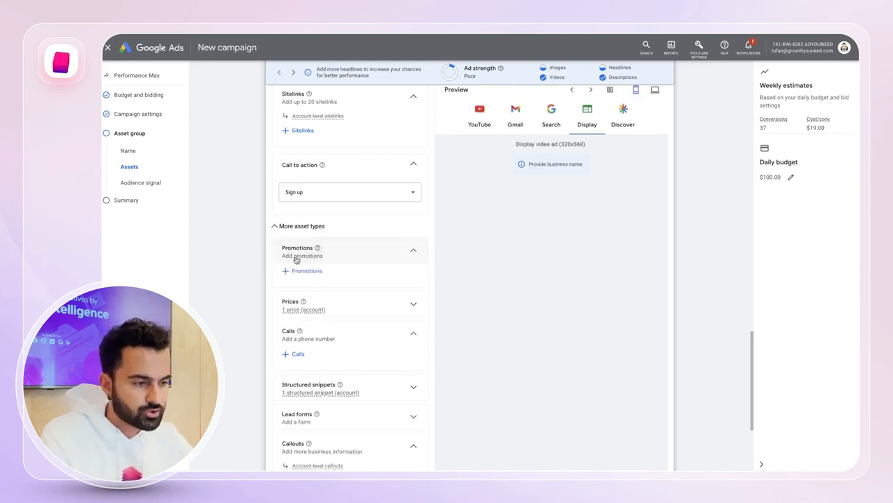
pyautogui.click(298, 271)
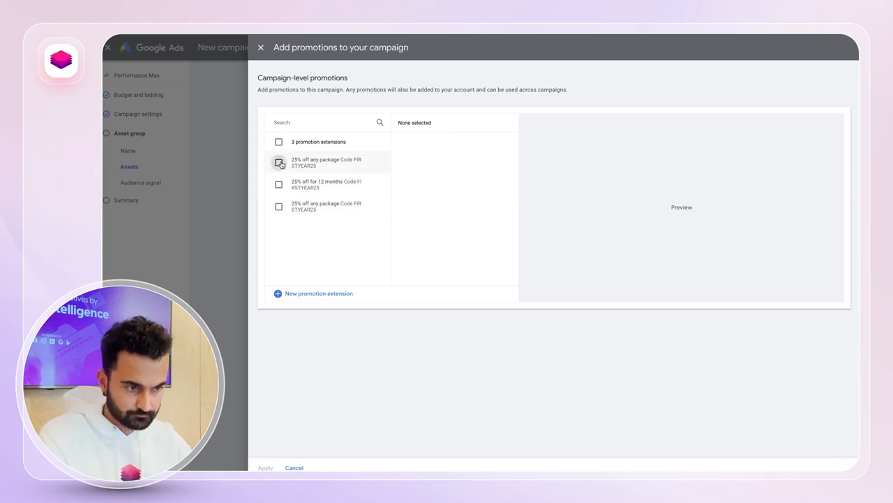
pyautogui.click(278, 163)
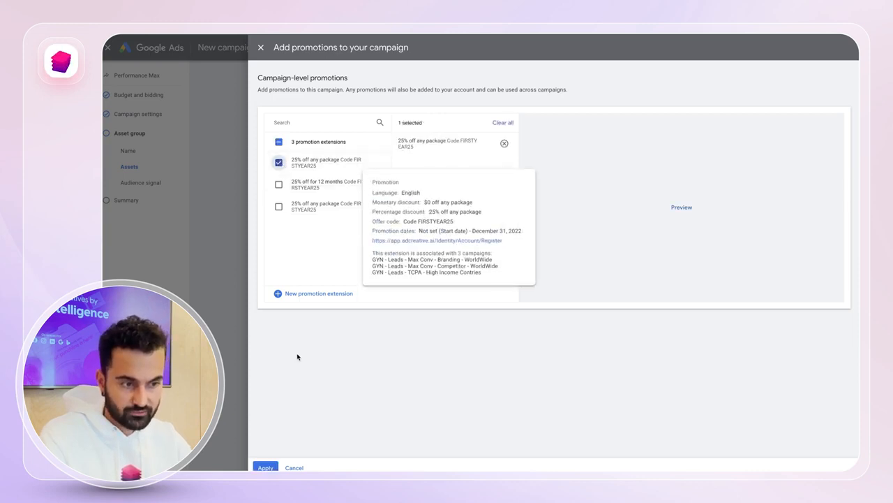
pyautogui.click(265, 467)
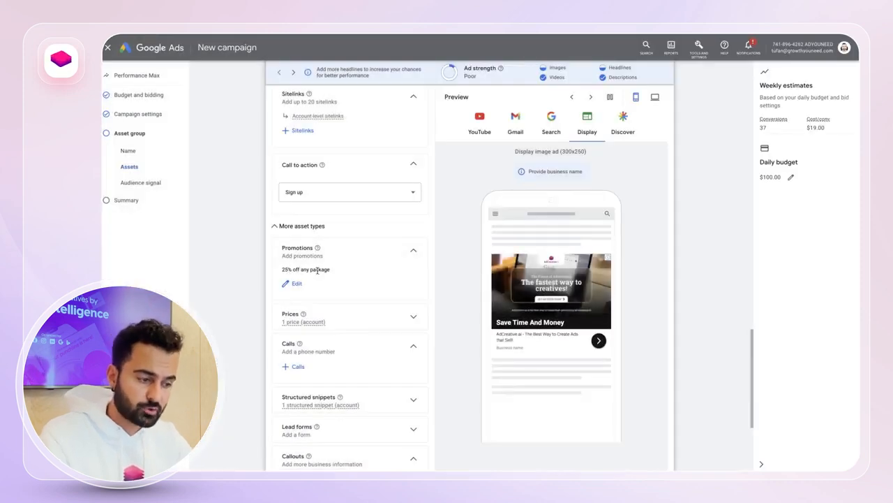
# Add the existing price set with Starter Package at $29.00/mo and Premium Package at $59.00/mo to the campaign.
pyautogui.scroll(-1, 311, 273)
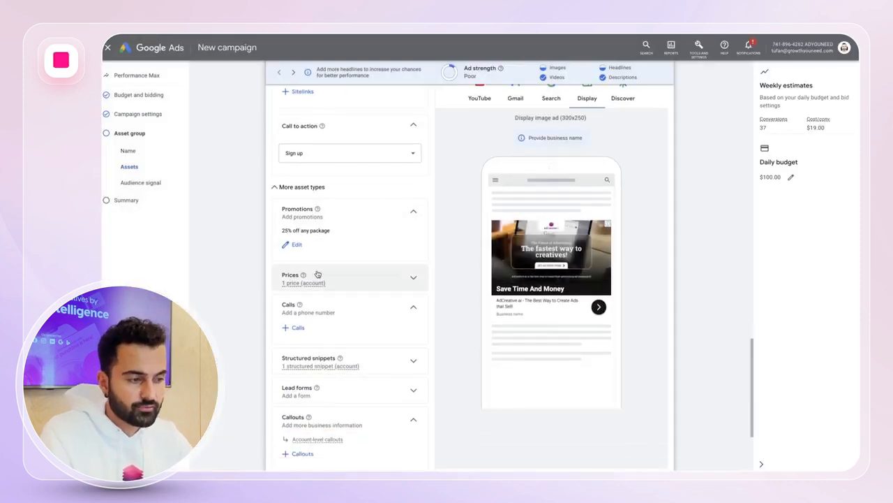
pyautogui.click(551, 99)
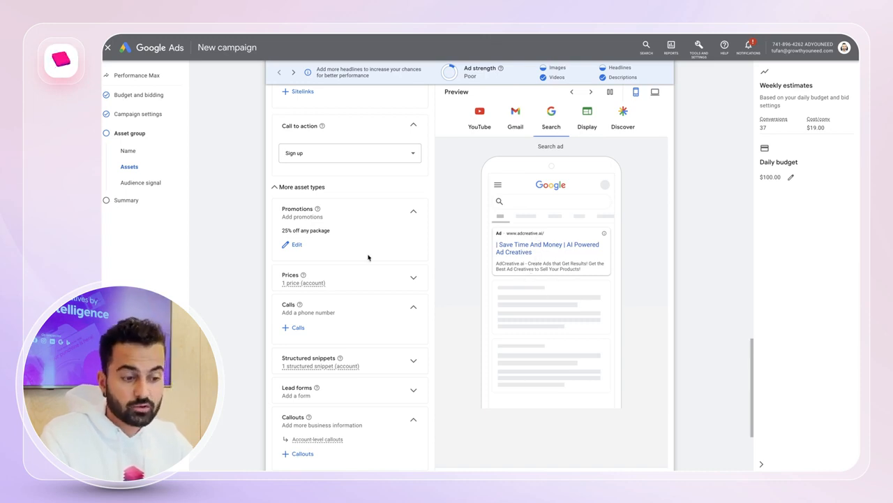
pyautogui.scroll(-1, 369, 258)
pyautogui.click(307, 247)
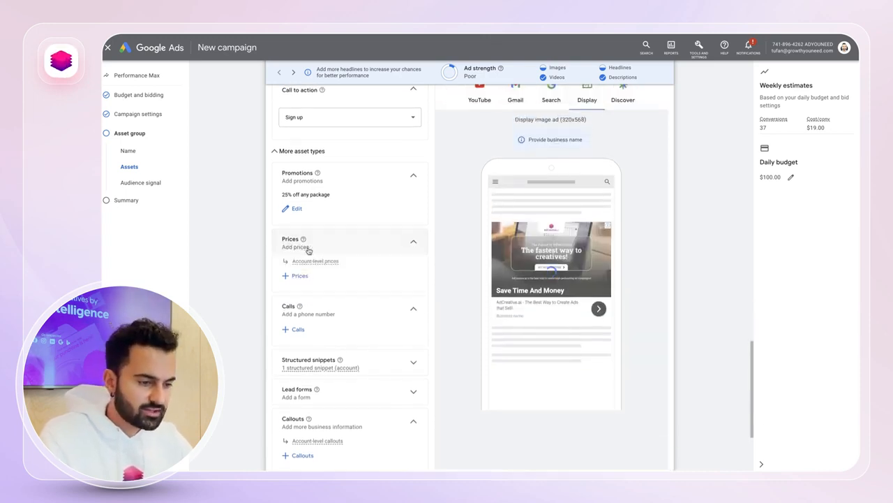
pyautogui.click(300, 275)
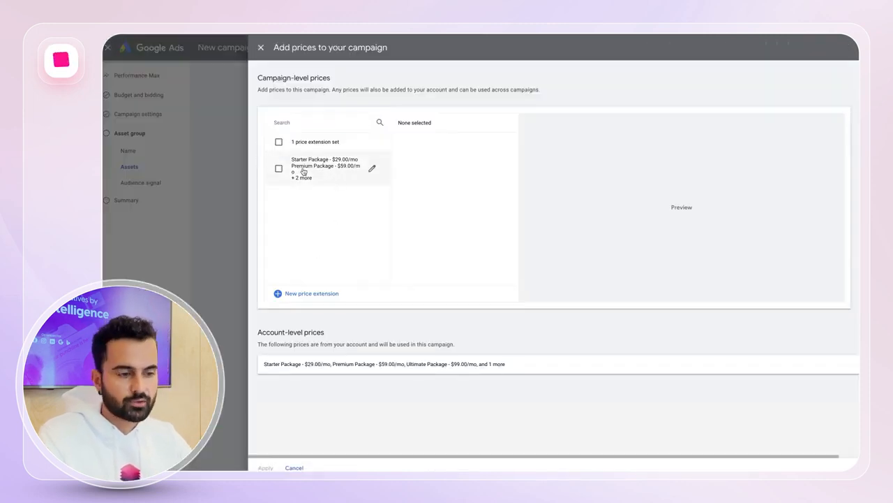
pyautogui.click(278, 168)
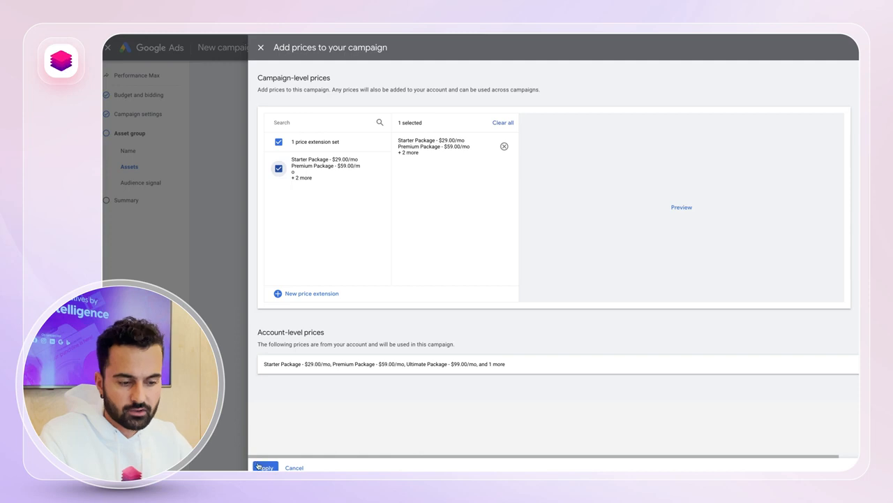
pyautogui.click(264, 466)
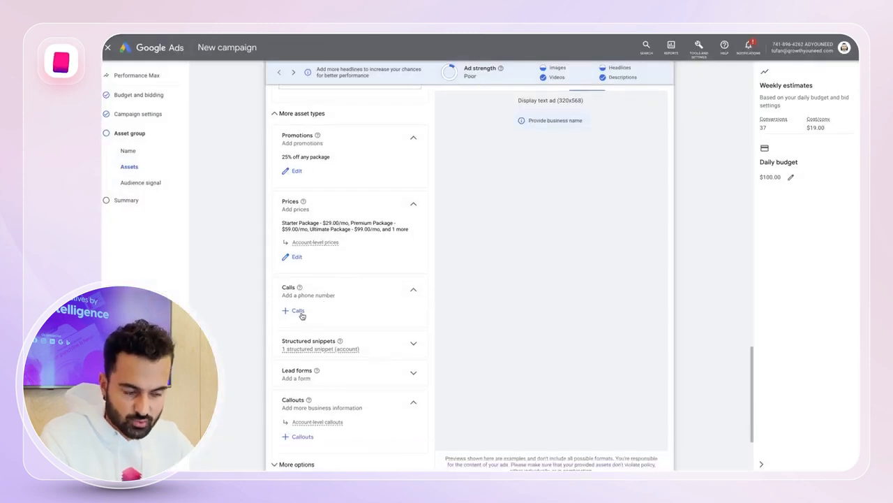
# Skip the call asset and add the existing "Types: Artificial Intelligence, Super Scalable, Platform Integrations" structured snippet to the campaign.
pyautogui.click(297, 310)
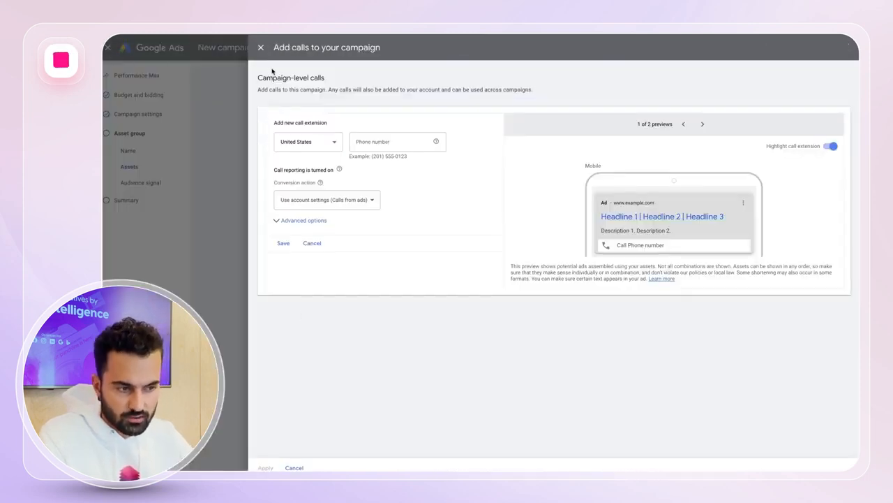
pyautogui.click(262, 47)
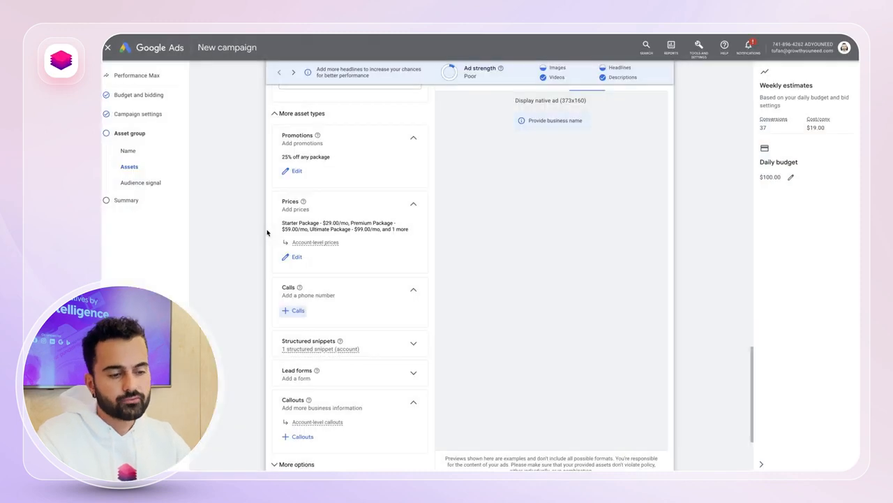
pyautogui.scroll(-2, 267, 231)
pyautogui.click(303, 258)
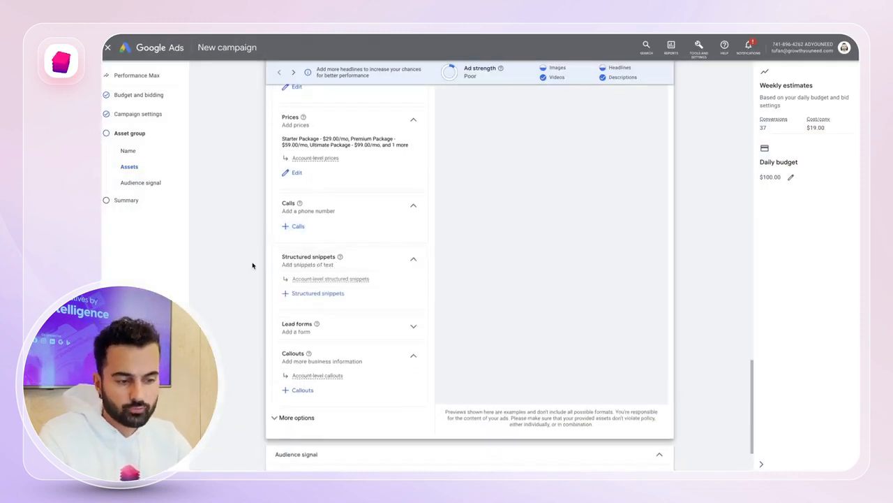
pyautogui.moveTo(316, 257)
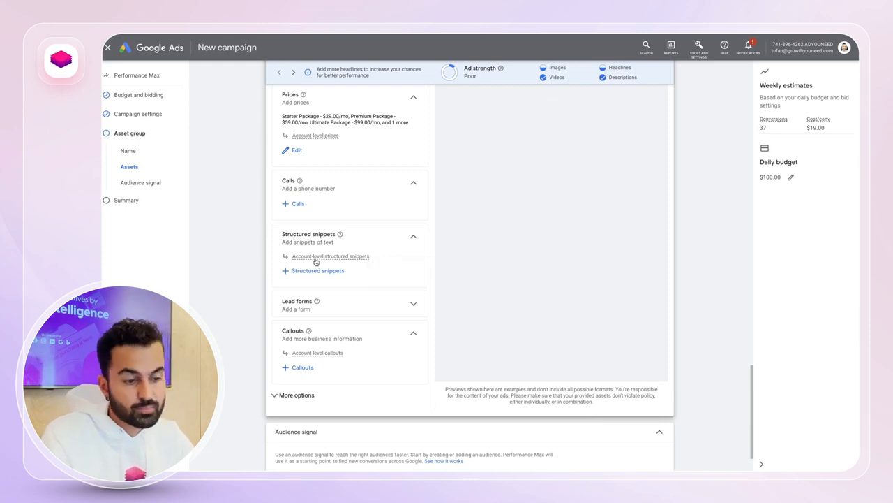
pyautogui.click(313, 271)
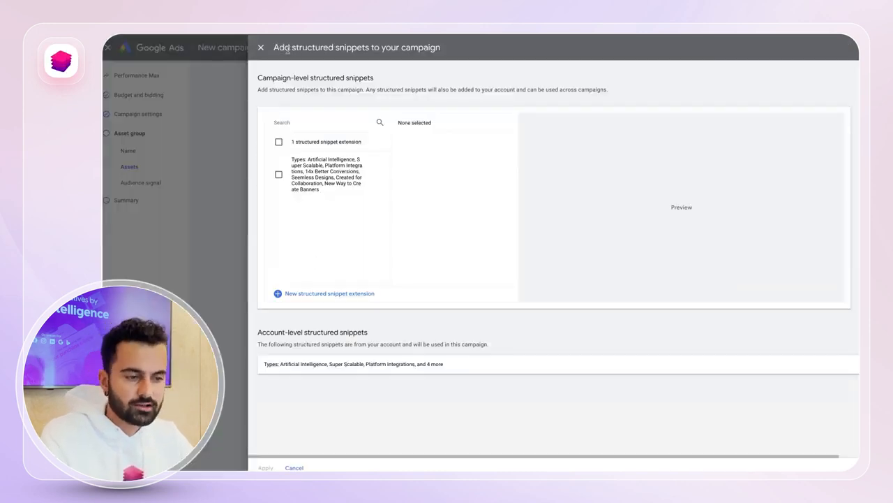
pyautogui.click(278, 174)
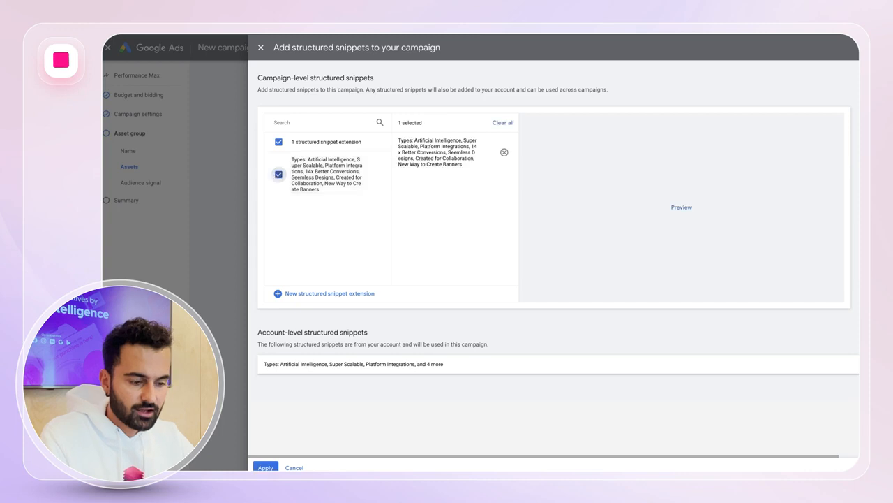
pyautogui.click(265, 467)
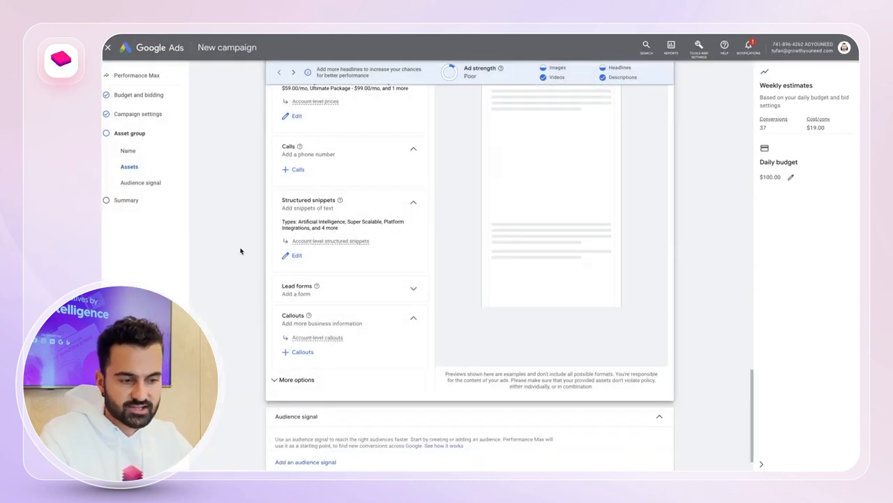
# Add the callouts Save Time&Money, Convert Better and the first $500 Free Ad Credits to the campaign.
pyautogui.click(301, 287)
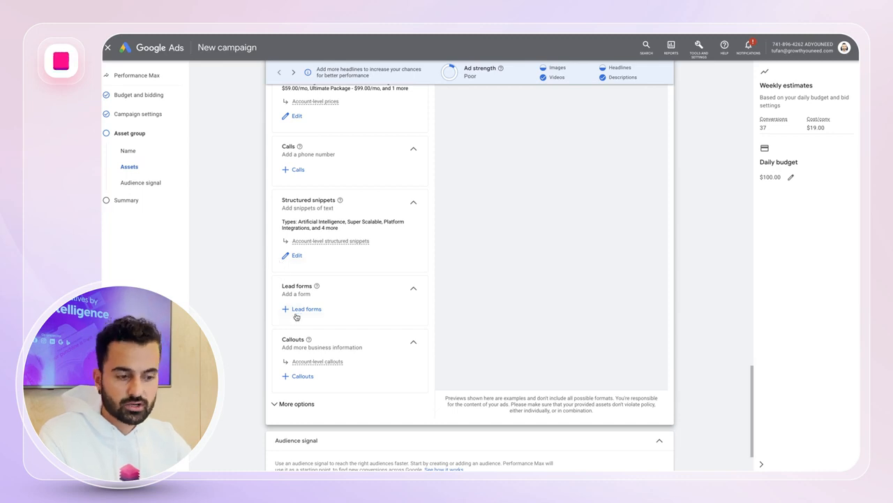
pyautogui.click(297, 322)
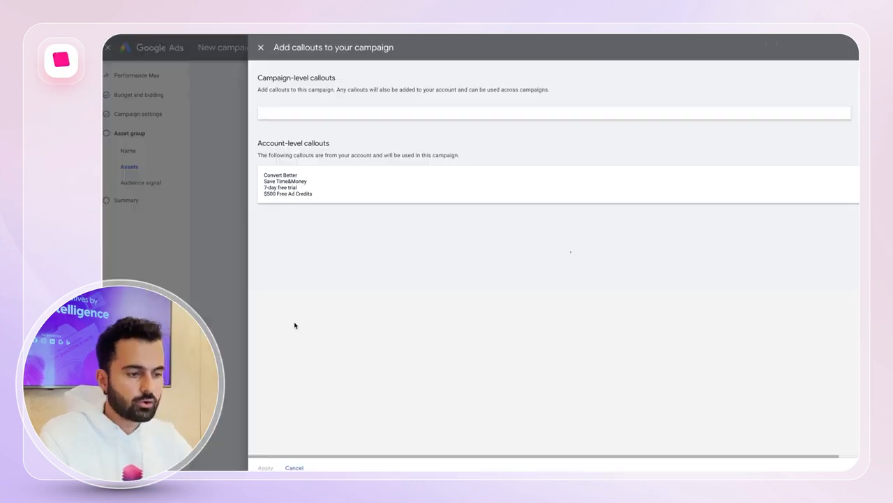
pyautogui.click(279, 183)
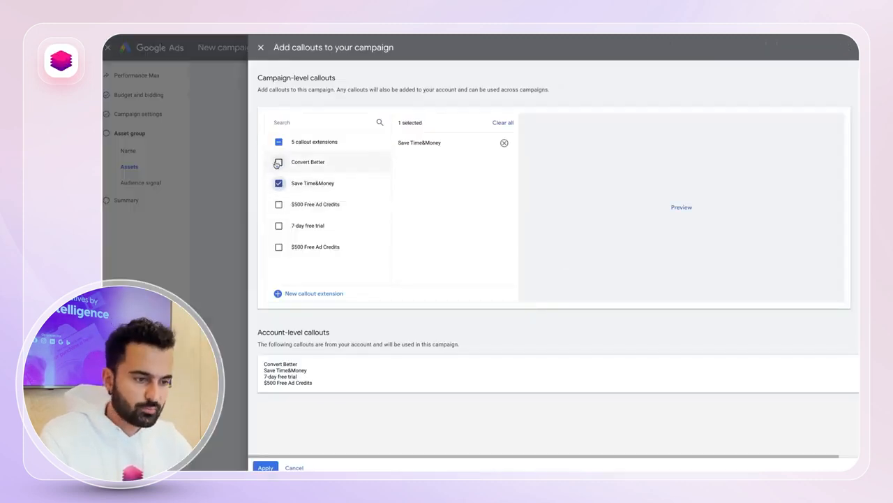
pyautogui.click(279, 162)
pyautogui.click(279, 203)
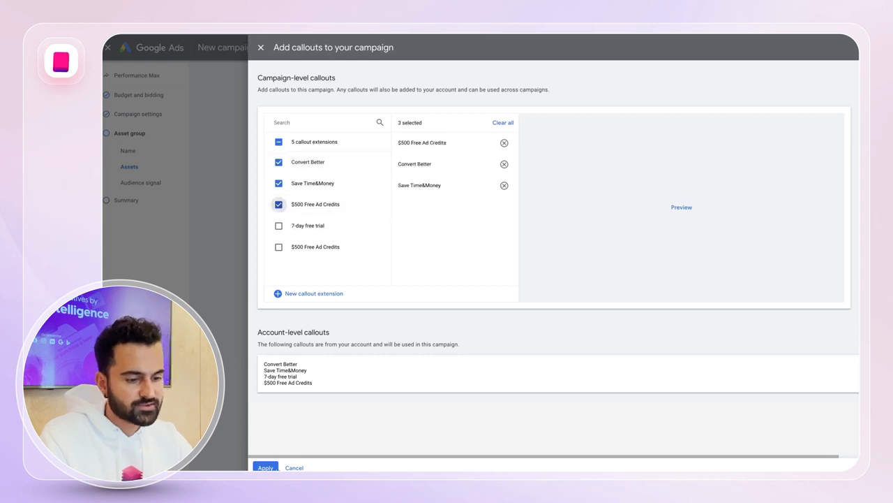
pyautogui.click(265, 467)
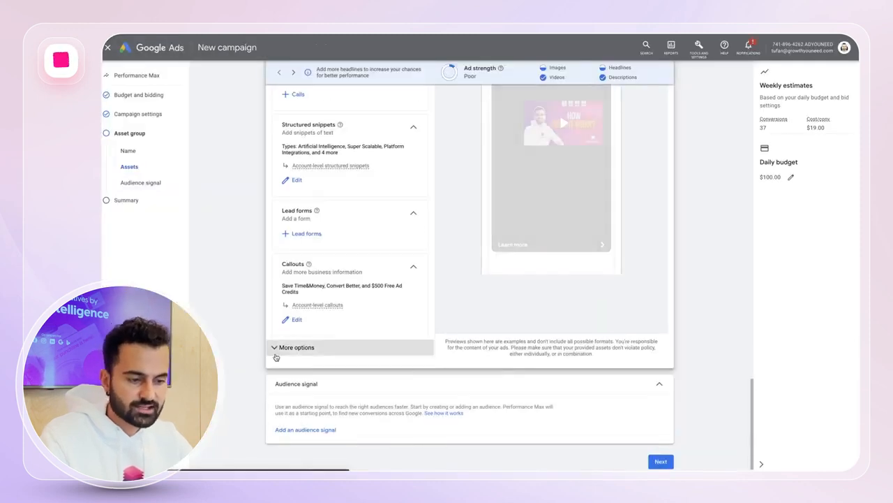
# Show the additional ad URL options and set the first display path field to 7day-free-trial.
pyautogui.click(276, 353)
pyautogui.scroll(-1, 244, 335)
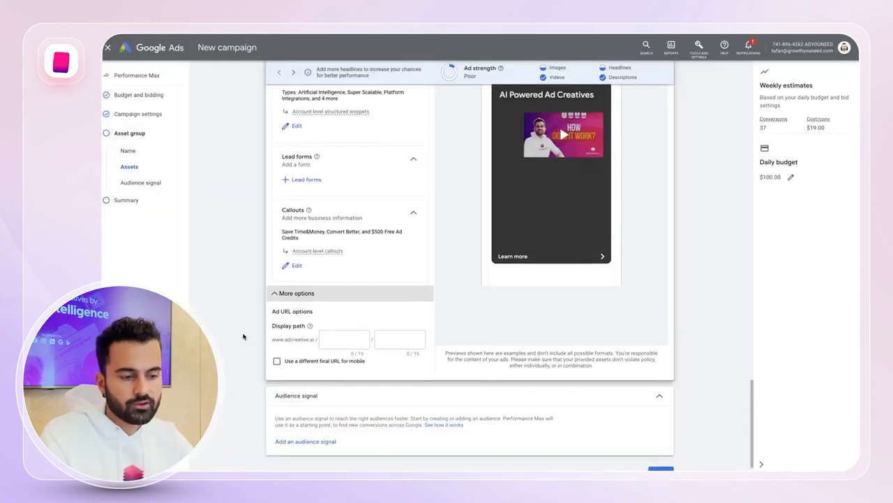
pyautogui.click(345, 338)
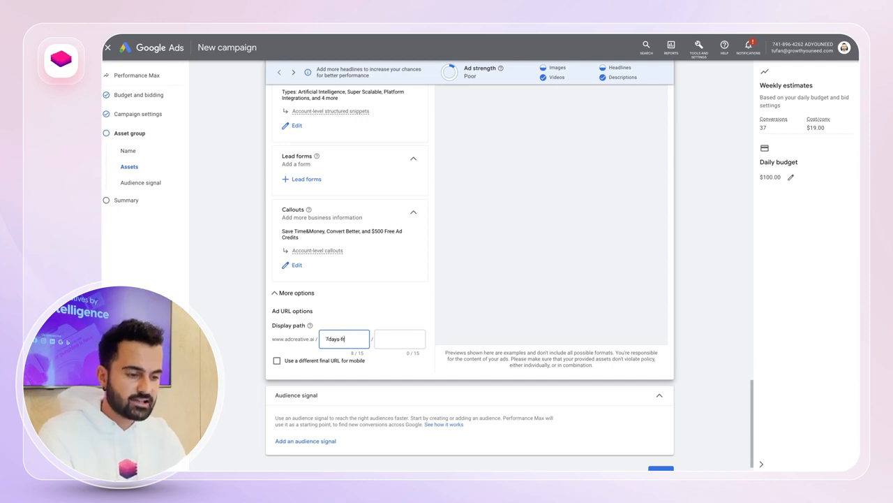
pyautogui.write('trial')
pyautogui.press('BackSpace')
pyautogui.press('BackSpace')
pyautogui.press('BackSpace')
pyautogui.press('BackSpace')
pyautogui.press('BackSpace')
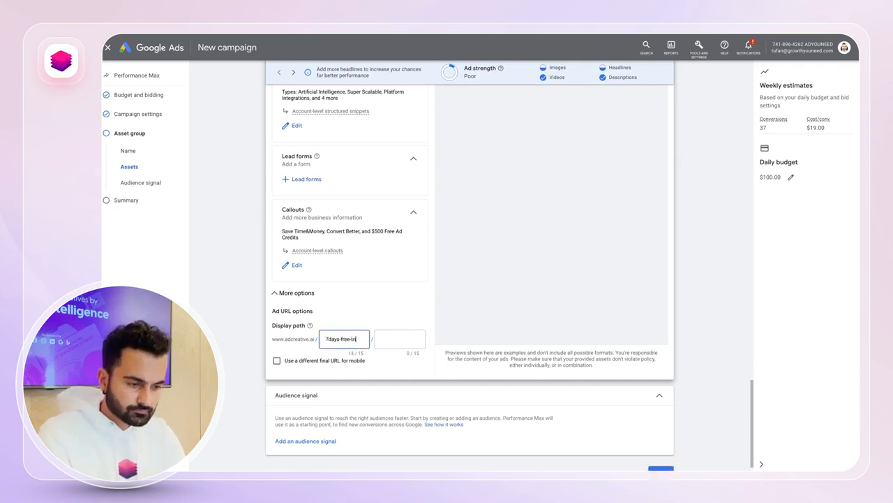
pyautogui.write('tria')
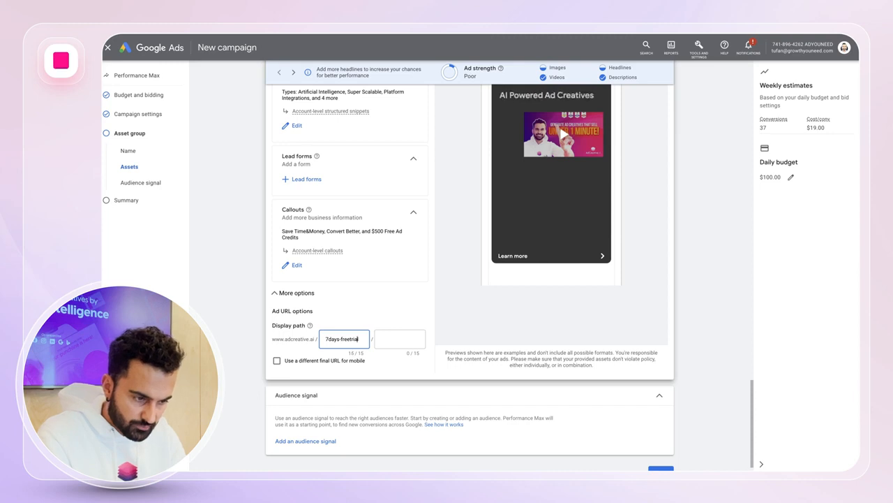
pyautogui.write('l')
pyautogui.click(340, 339)
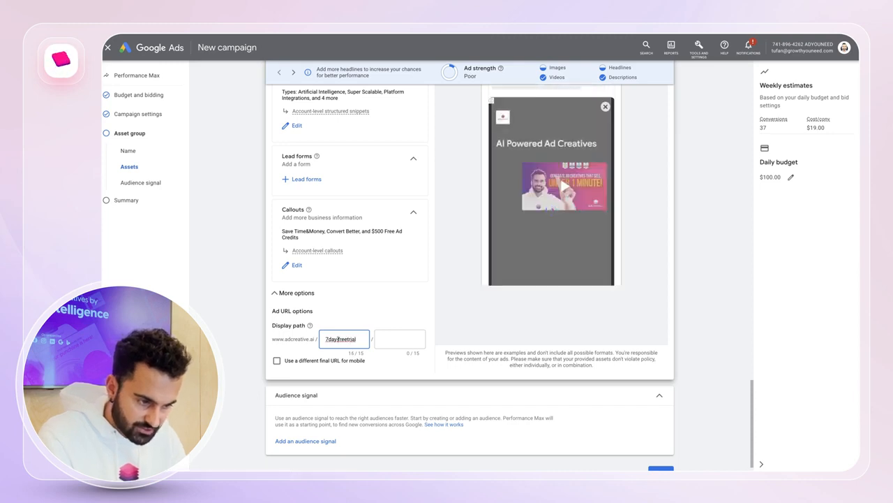
pyautogui.press('BackSpace')
pyautogui.click(347, 339)
pyautogui.write('-')
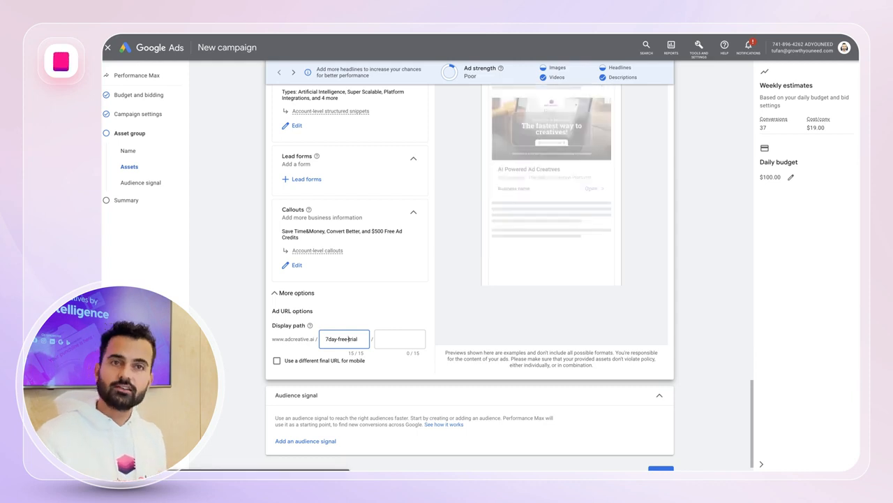
# Check how the display path appears in the Search ad preview and review the final URL and other assets.
pyautogui.scroll(3, 491, 350)
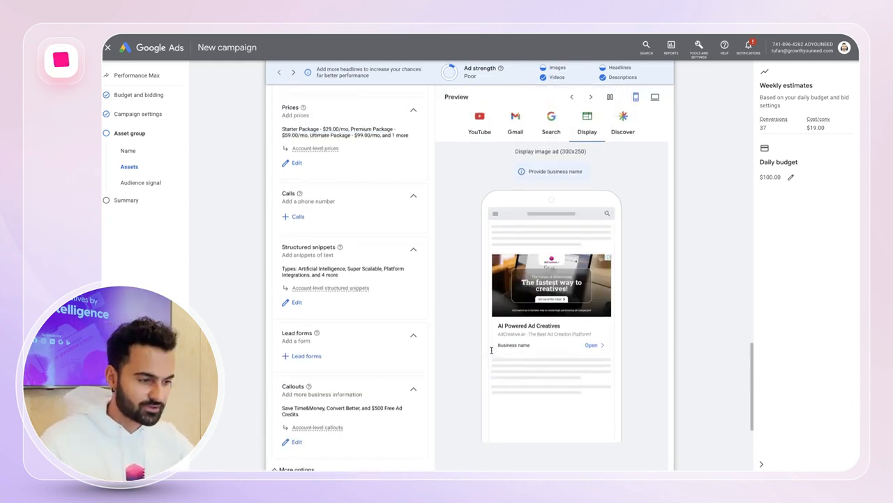
pyautogui.click(555, 129)
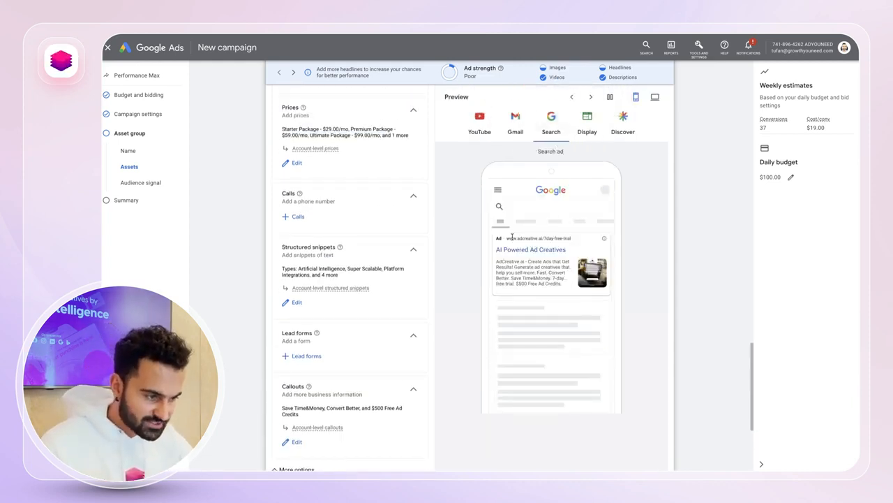
pyautogui.moveTo(511, 237); pyautogui.dragTo(578, 240)
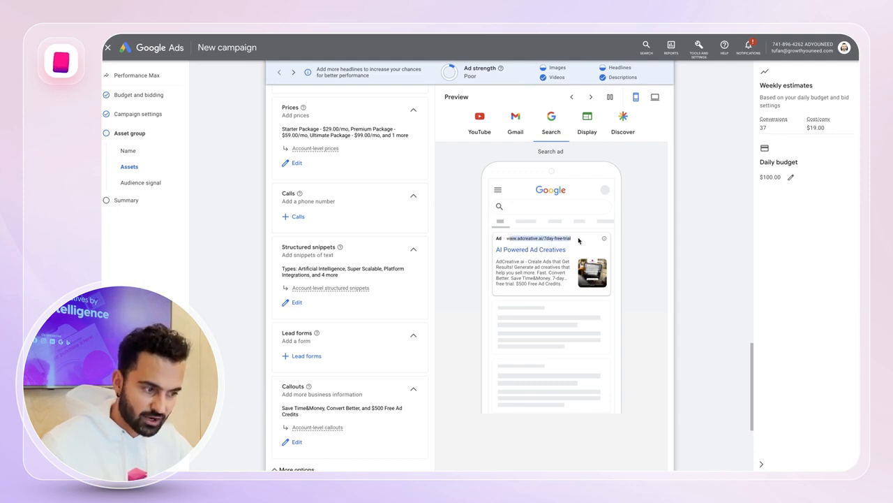
pyautogui.click(443, 236)
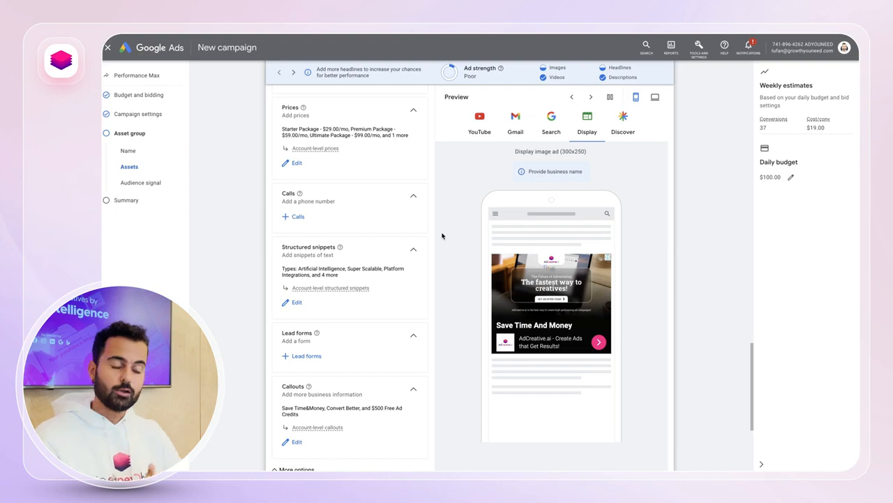
pyautogui.scroll(-4, 442, 236)
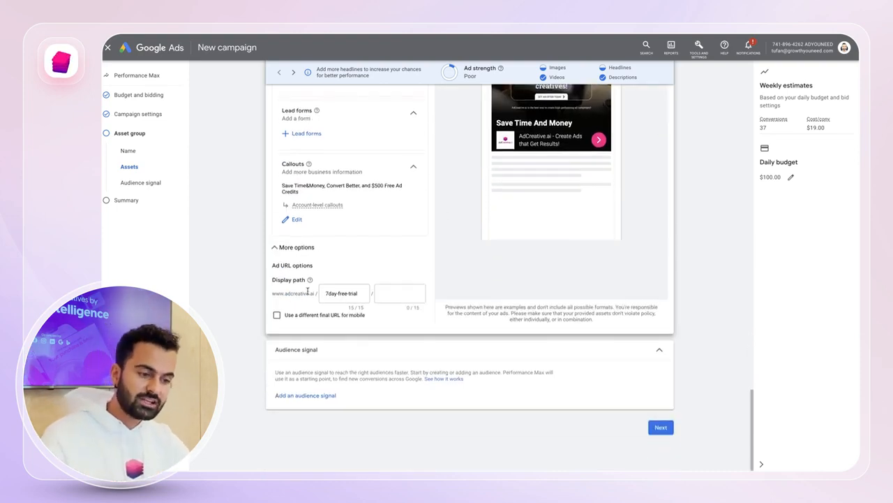
pyautogui.scroll(6, 256, 294)
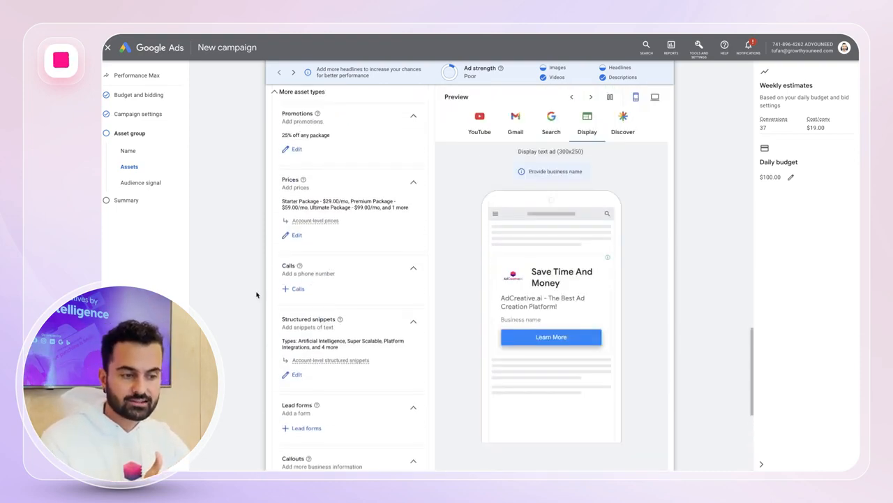
pyautogui.scroll(10, 256, 294)
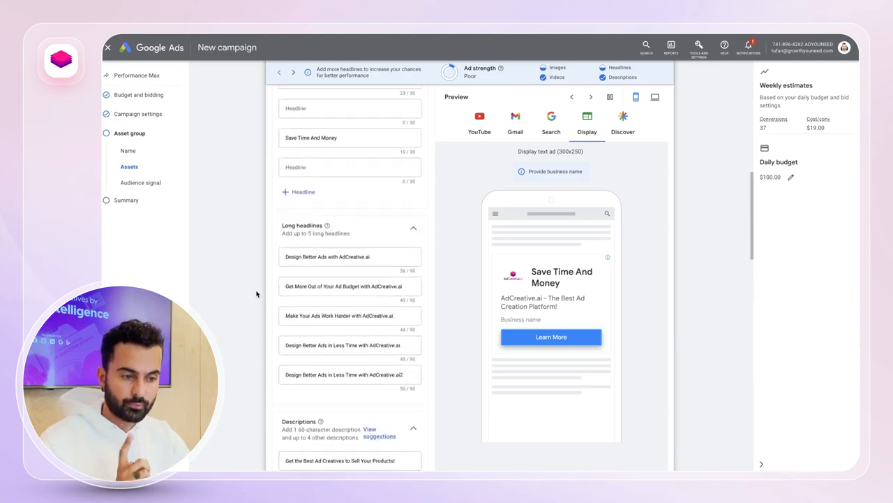
pyautogui.scroll(4, 256, 294)
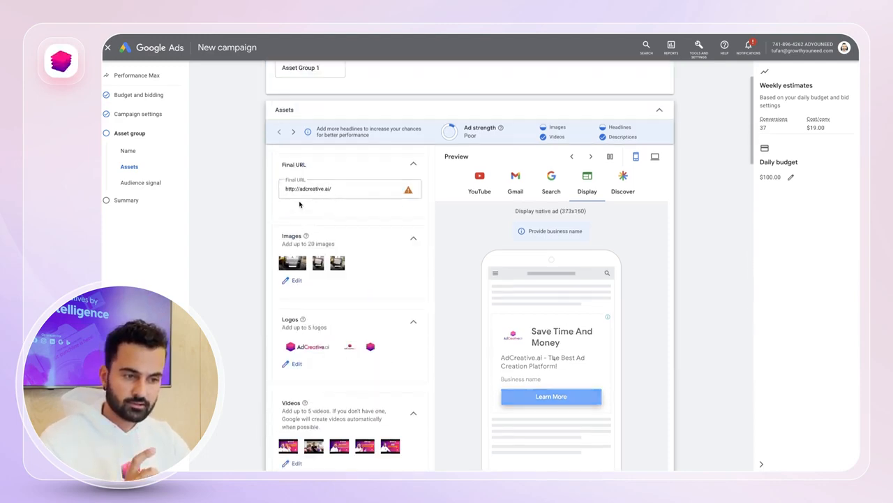
pyautogui.scroll(-20, 325, 209)
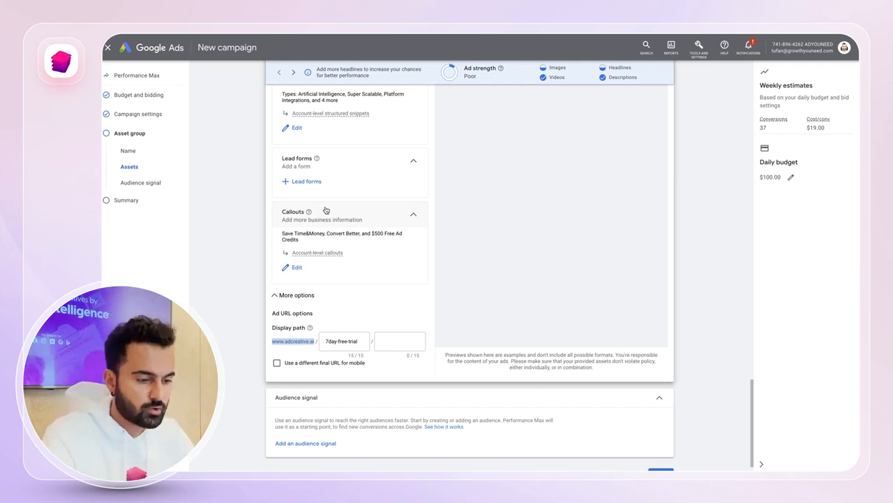
pyautogui.click(243, 284)
# Add a new audience signal to the asset group and name it Audience.
pyautogui.scroll(-1, 243, 282)
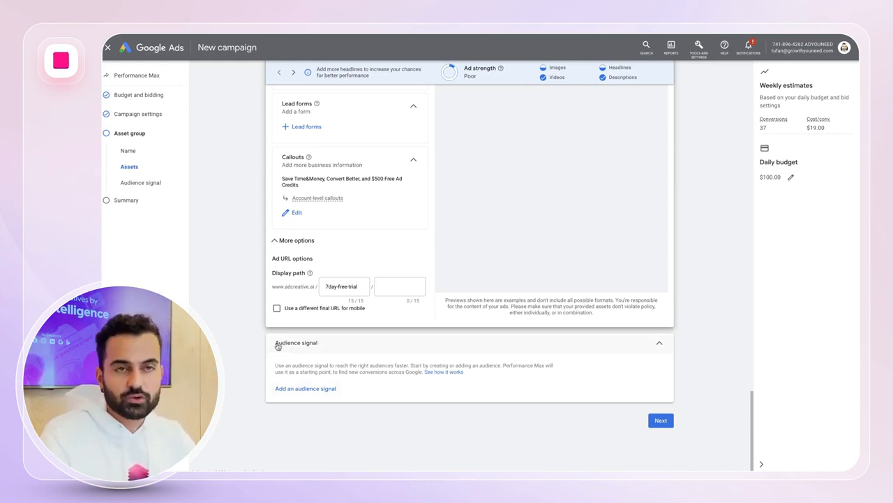
pyautogui.click(294, 391)
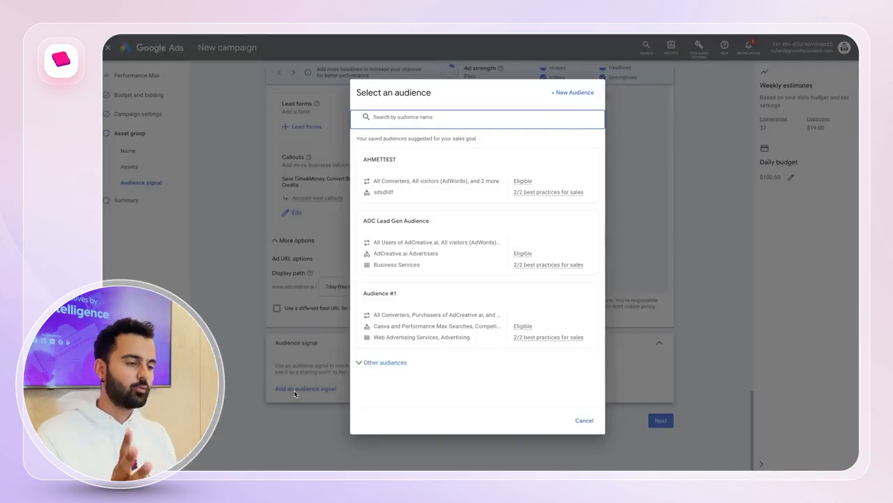
pyautogui.click(572, 93)
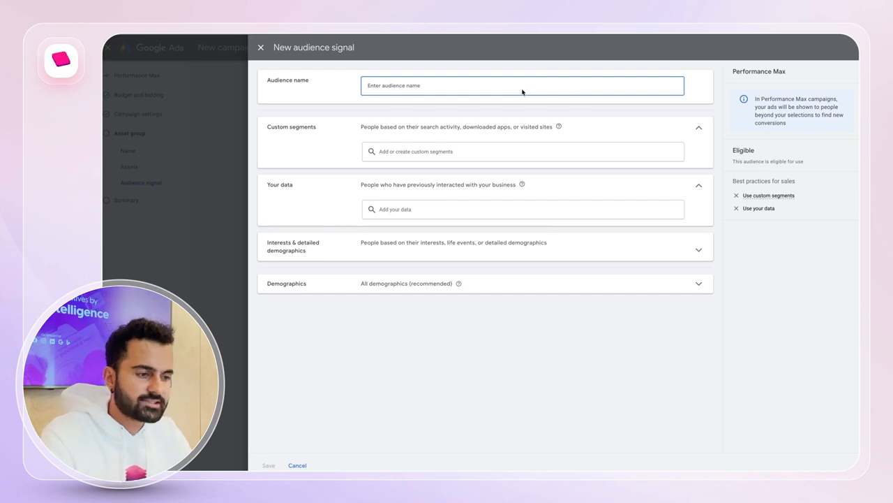
pyautogui.write('Aduiencen')
pyautogui.press('super+a')
pyautogui.write('Adu')
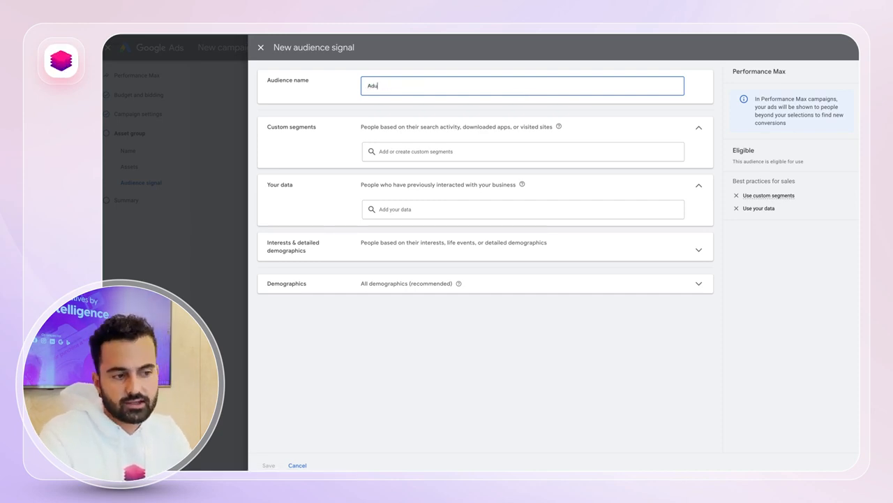
pyautogui.write('eicen')
pyautogui.press('super+a')
pyautogui.write('A')
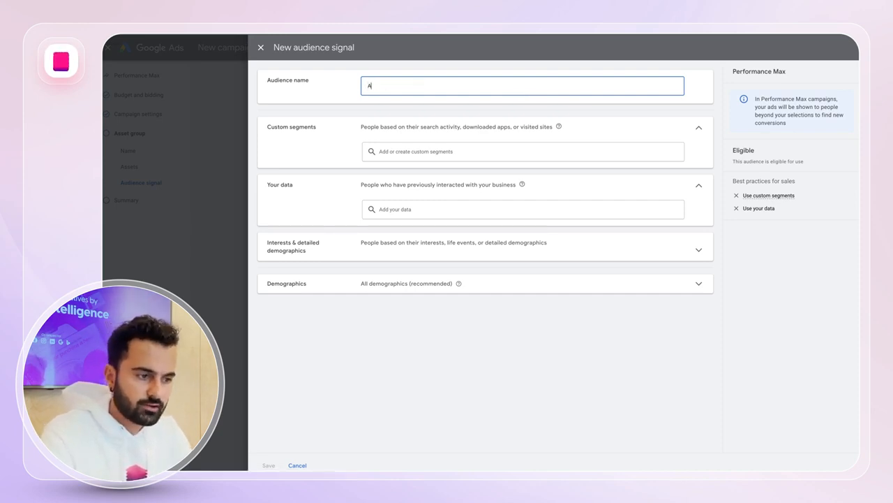
pyautogui.press('super+a')
pyautogui.write('A')
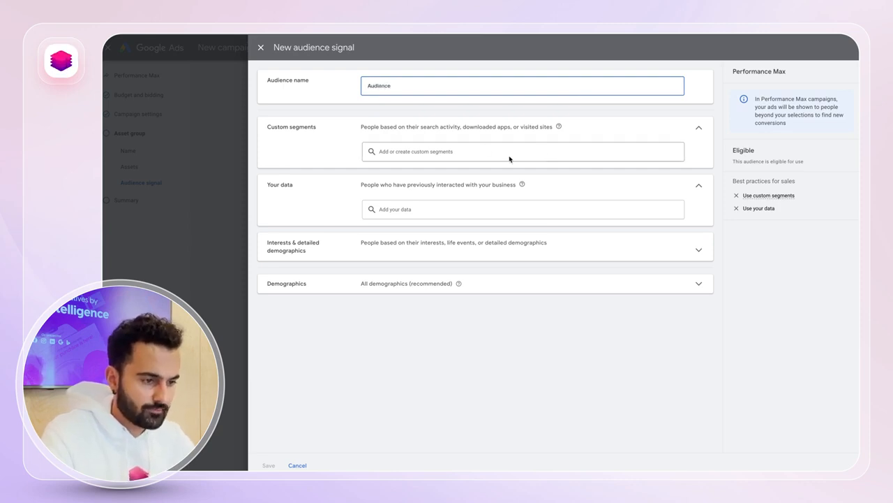
pyautogui.click(317, 143)
# Start a new custom segment for the audience signal and name it Canva.
pyautogui.click(387, 152)
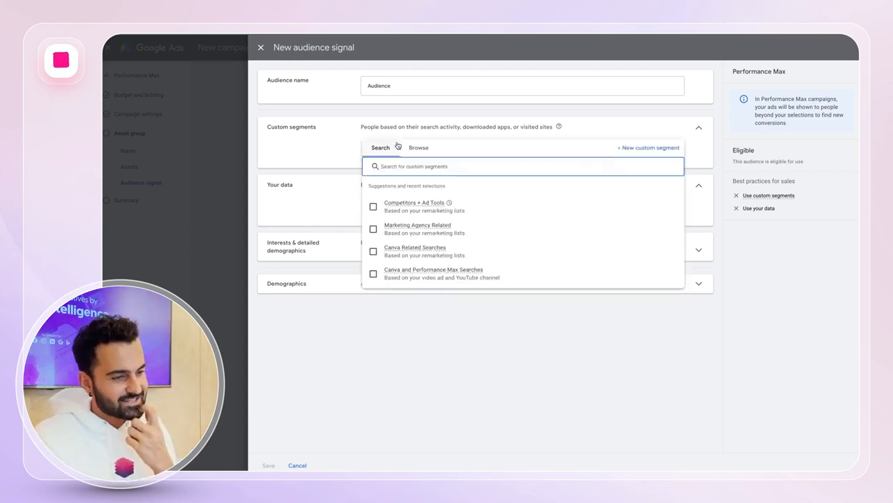
pyautogui.click(642, 148)
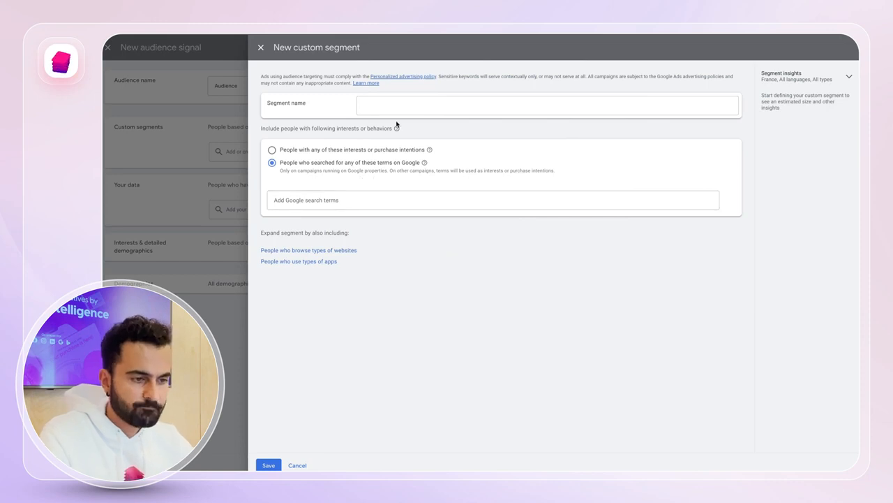
pyautogui.click(393, 104)
pyautogui.write('canva')
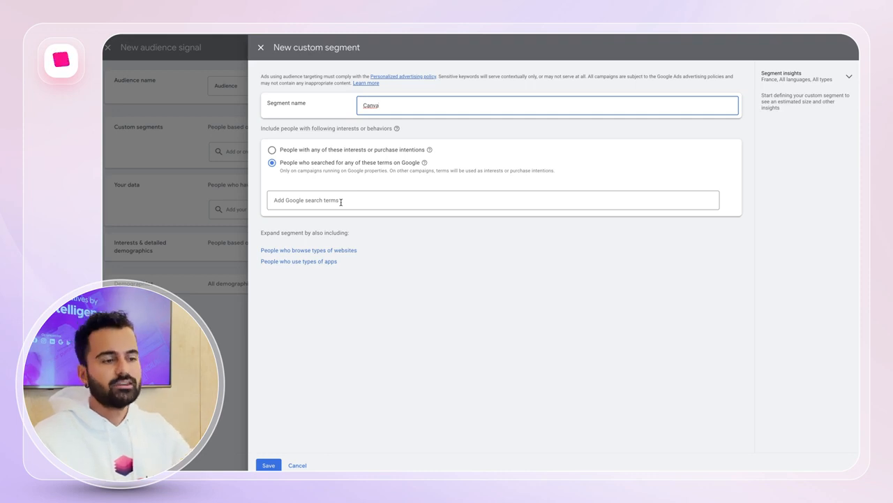
# Add the Google search terms canva, facebook ads canva and instagram ads canva to the custom segment and save it.
pyautogui.click(340, 201)
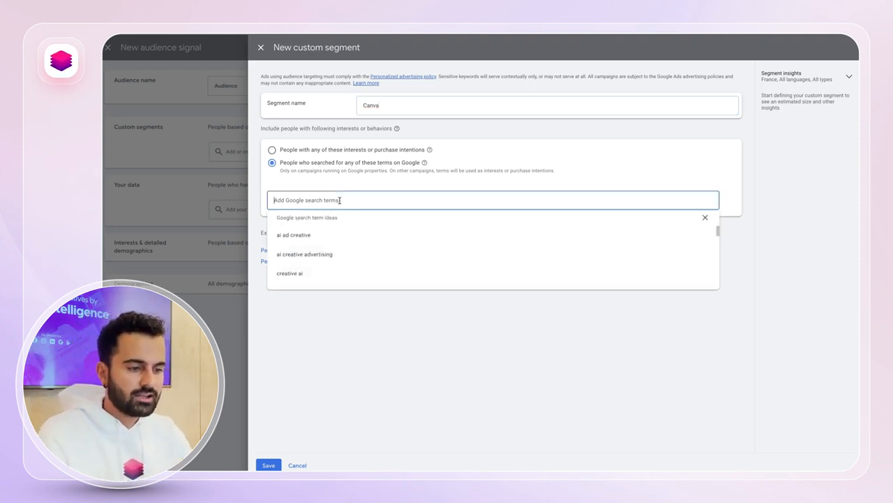
pyautogui.write('canva')
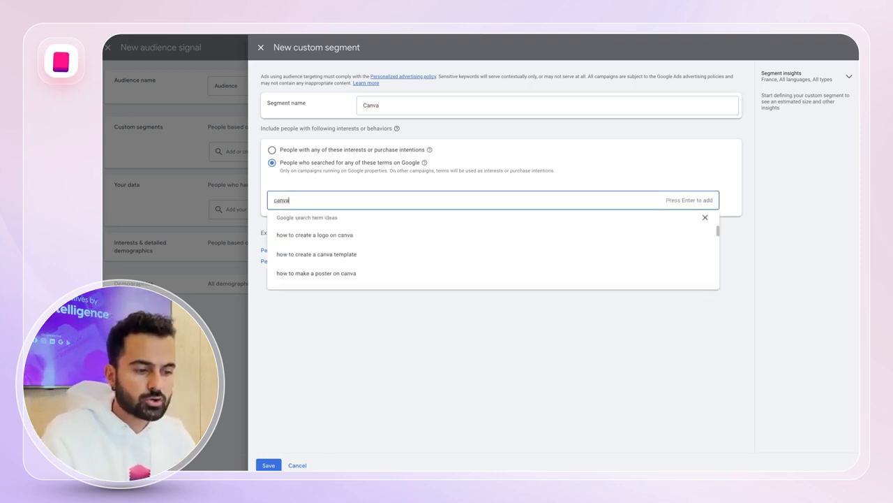
pyautogui.press('Return')
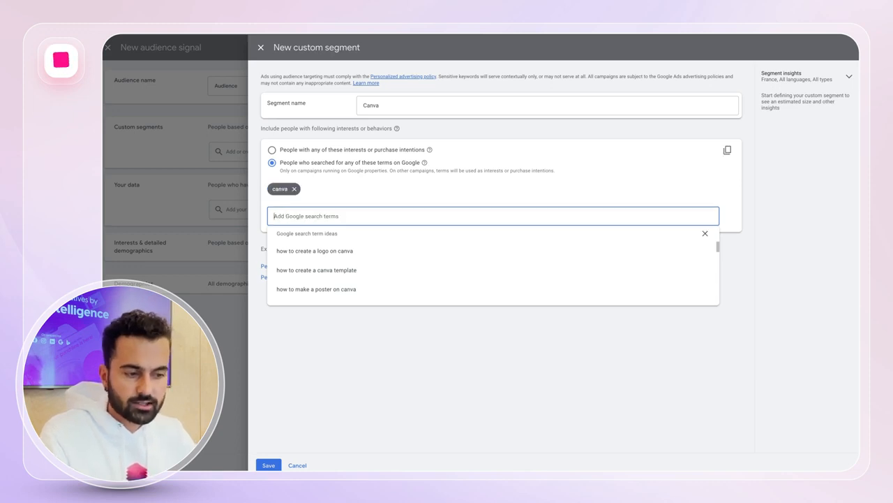
pyautogui.write('facebook ads canva')
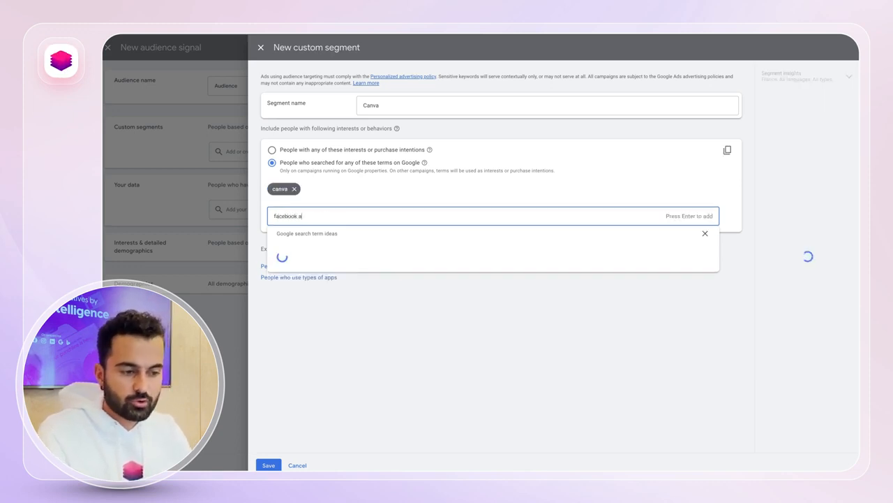
pyautogui.press('Return')
pyautogui.write('instagram ads canva')
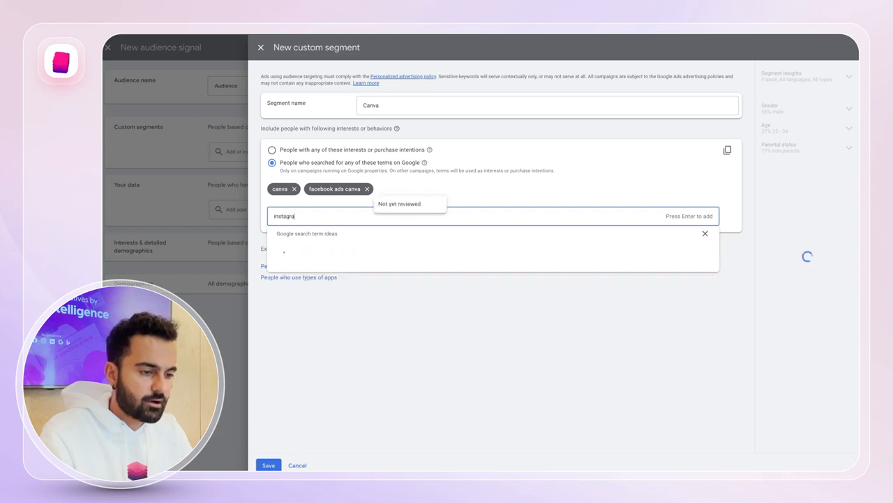
pyautogui.press('Return')
pyautogui.click(389, 381)
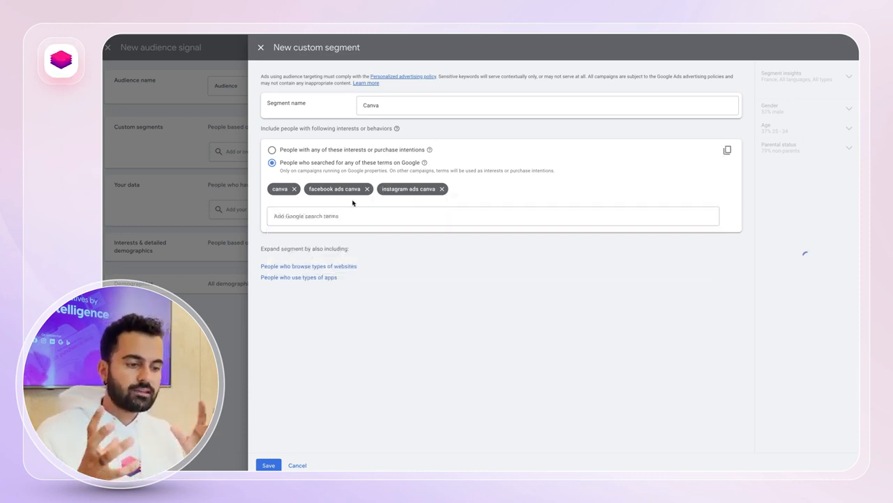
pyautogui.click(274, 467)
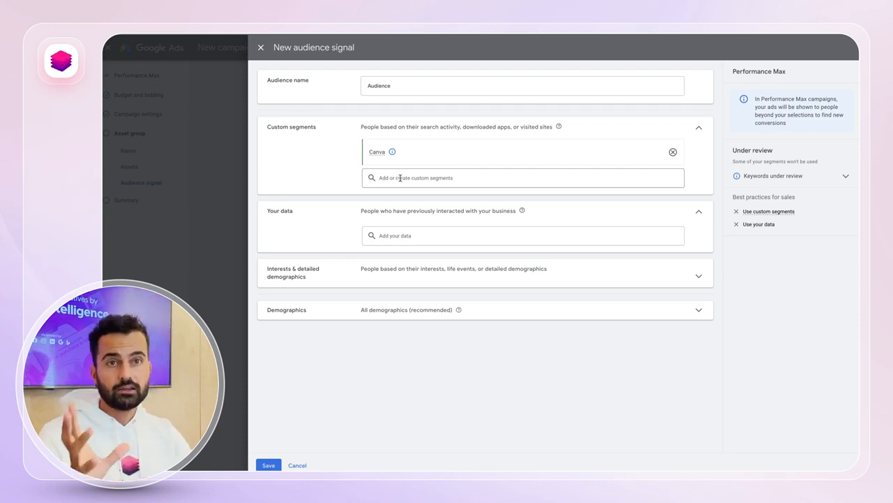
# Add the data segments [Signups and Completed Reg.] - Customer.io, All converters, Purchasers of AdCreative.ai and All visitors (Google Ads) to the audience signal.
pyautogui.click(429, 237)
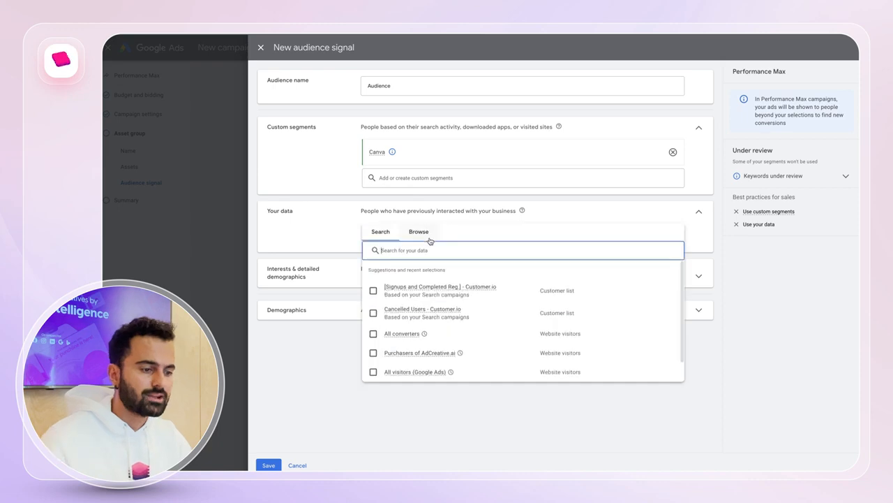
pyautogui.click(373, 290)
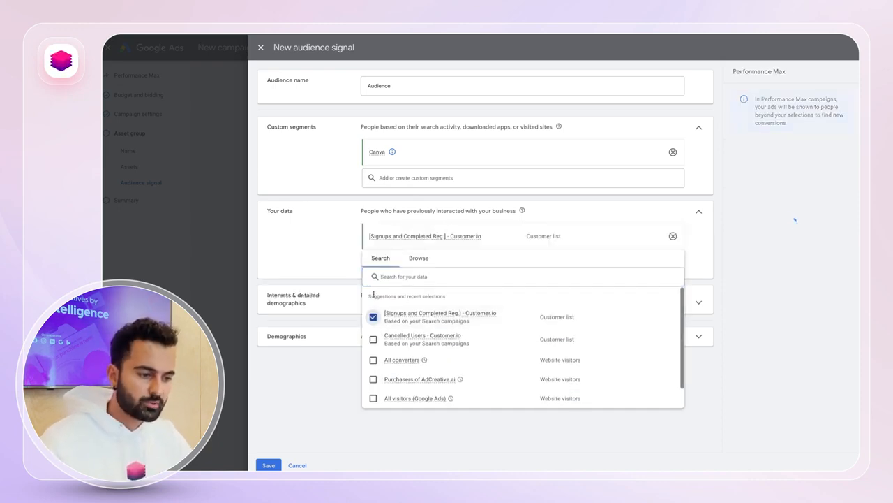
pyautogui.click(372, 359)
pyautogui.click(372, 398)
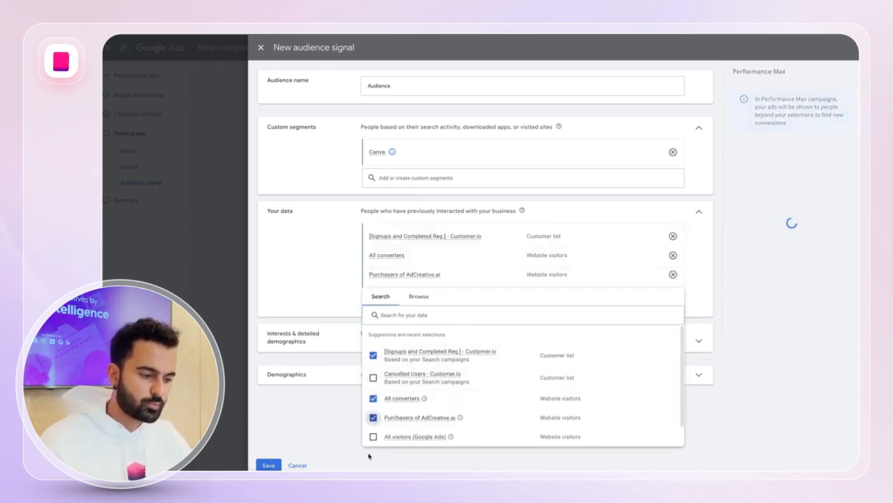
pyautogui.click(373, 436)
pyautogui.click(733, 273)
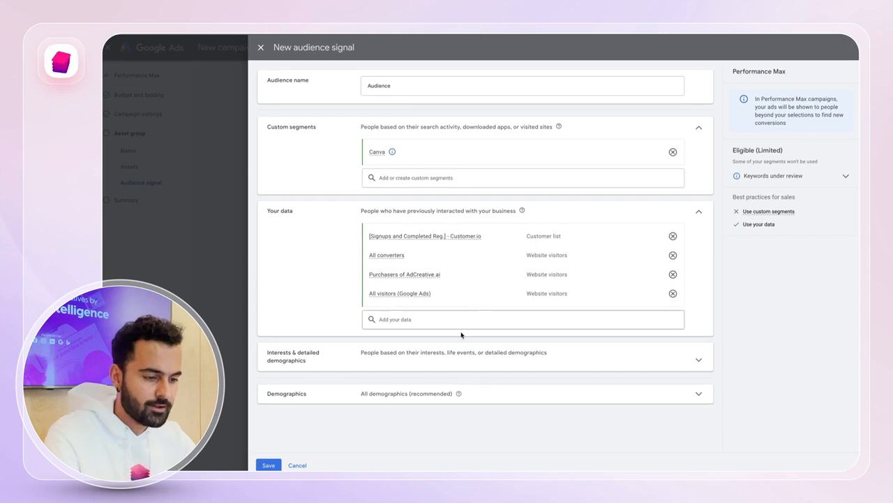
# Add the in-market segments Advertising Services, Advertising News and Advertising Information to the audience signal's interests and detailed demographics.
pyautogui.click(450, 353)
pyautogui.click(369, 383)
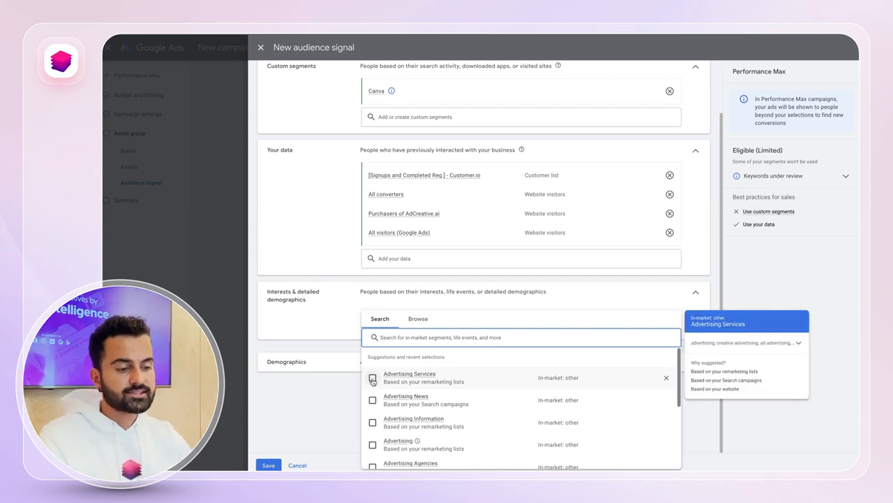
pyautogui.click(373, 378)
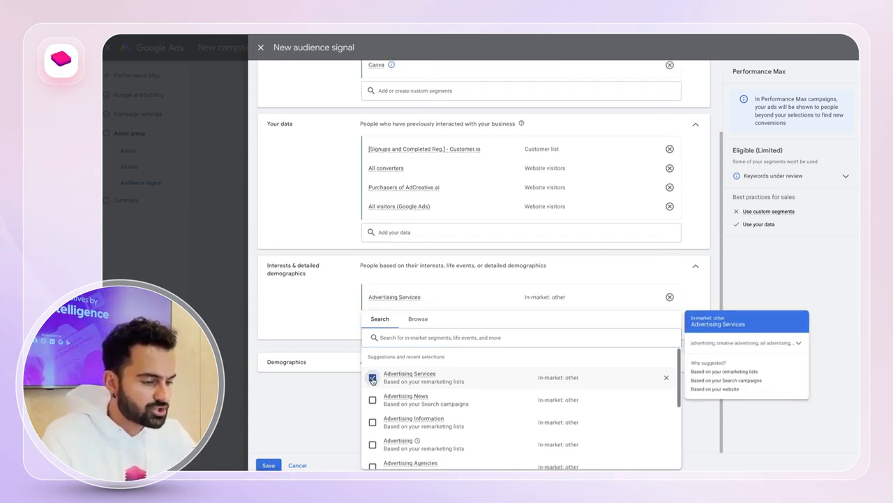
pyautogui.scroll(-3, 373, 379)
pyautogui.scroll(3, 373, 380)
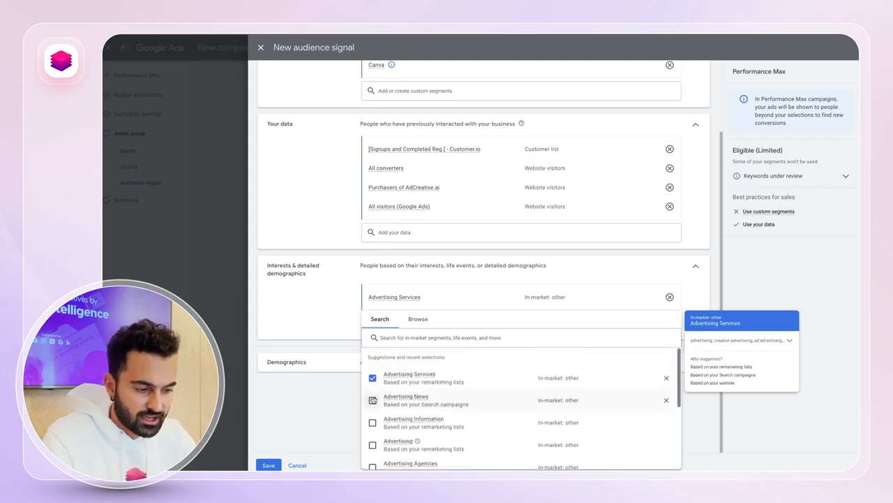
pyautogui.click(373, 395)
pyautogui.click(373, 419)
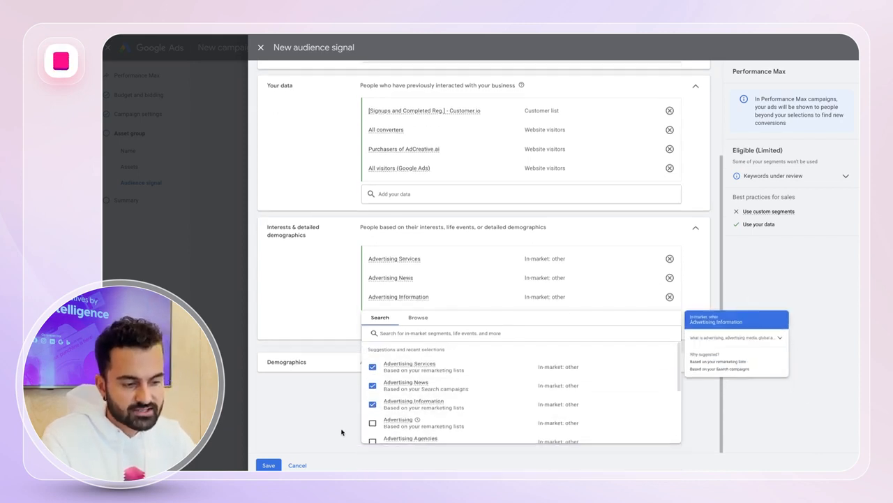
pyautogui.click(342, 429)
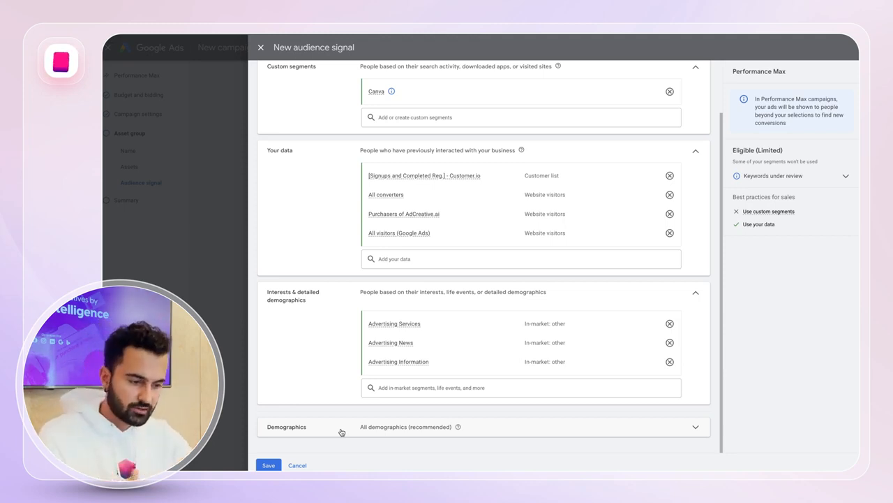
# Try excluding Male from the audience signal's gender demographics and restore all genders.
pyautogui.click(341, 432)
pyautogui.scroll(-2, 369, 247)
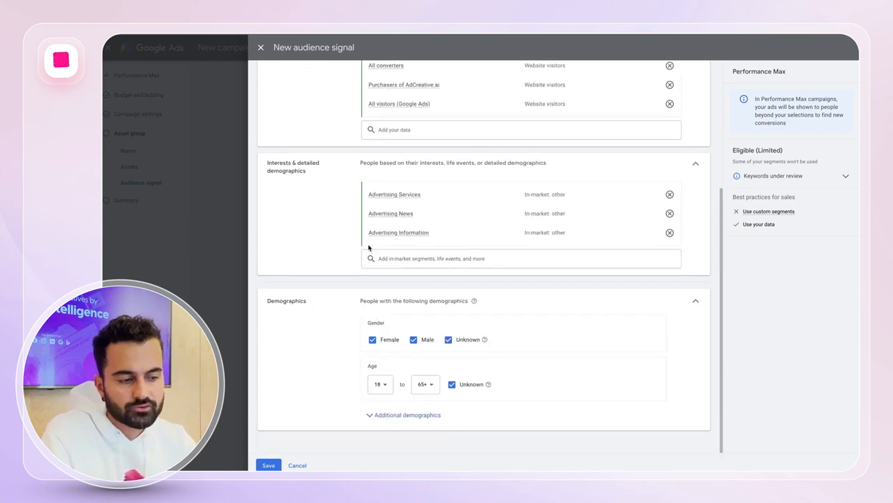
pyautogui.click(412, 340)
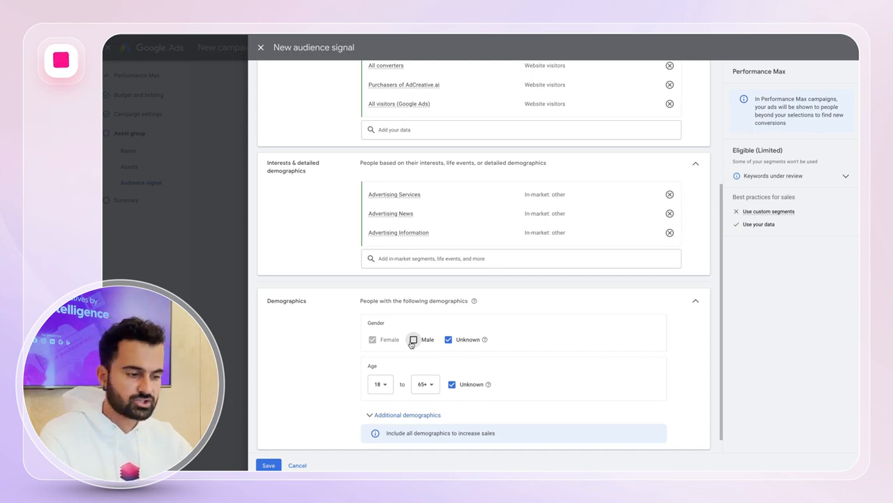
pyautogui.click(412, 339)
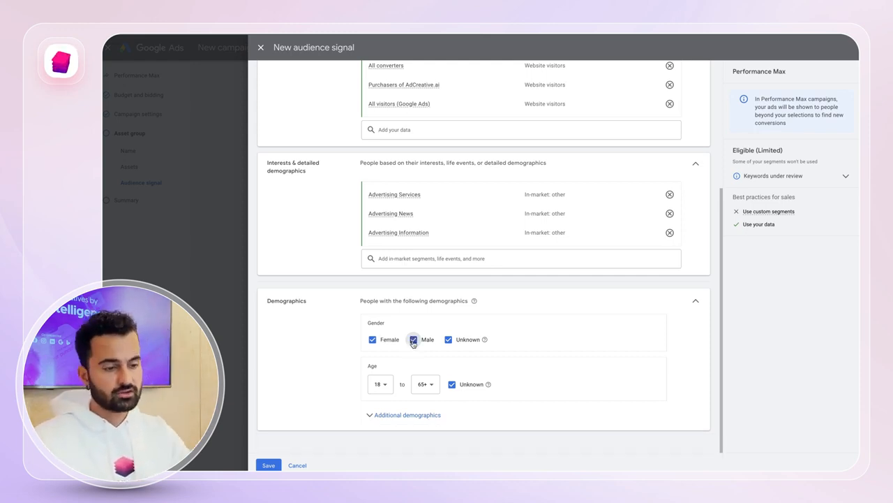
pyautogui.click(424, 301)
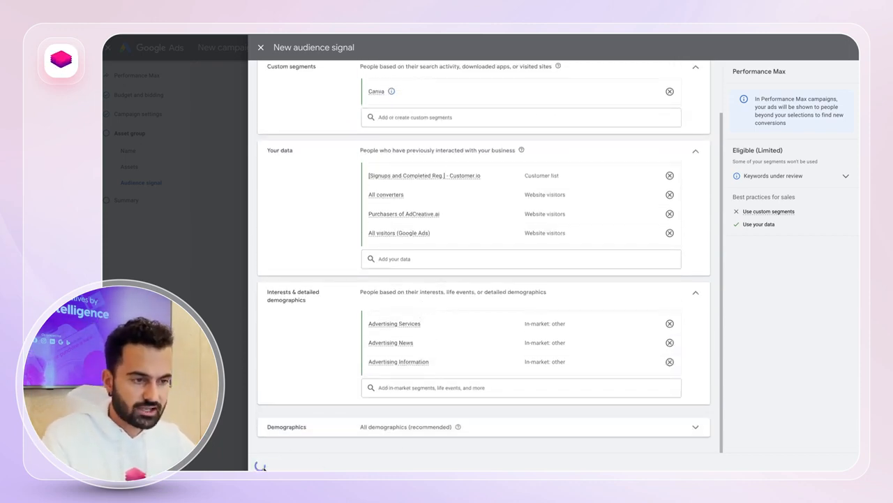
# Save the new audience signal and continue from the asset group to the campaign summary.
pyautogui.click(266, 466)
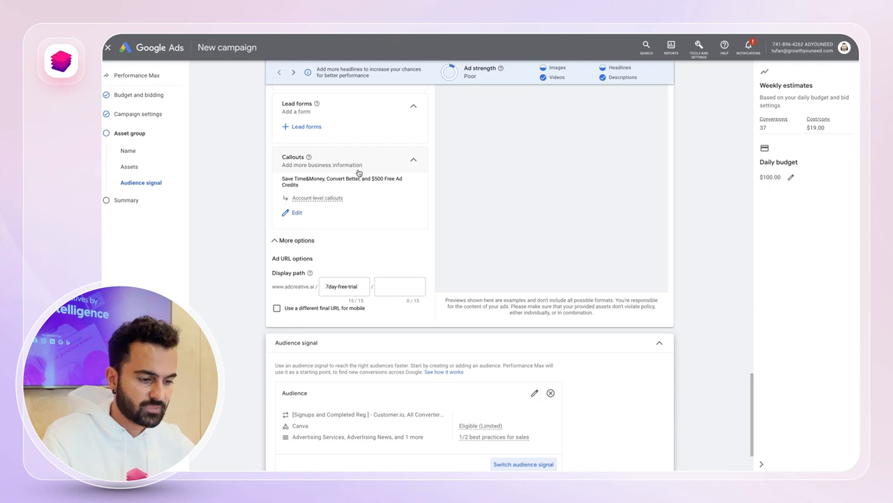
pyautogui.scroll(-3, 356, 309)
pyautogui.click(663, 420)
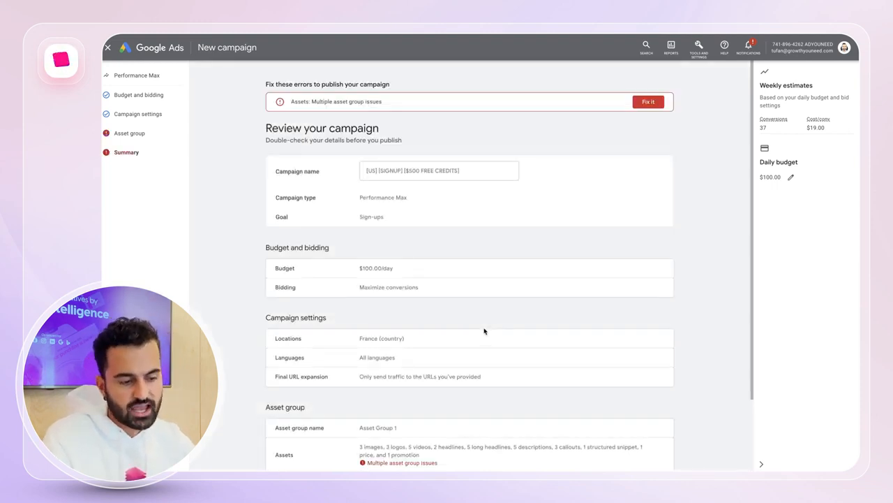
# Return from the campaign summary to the asset group's assets and go to the incomplete headlines.
pyautogui.scroll(-3, 482, 331)
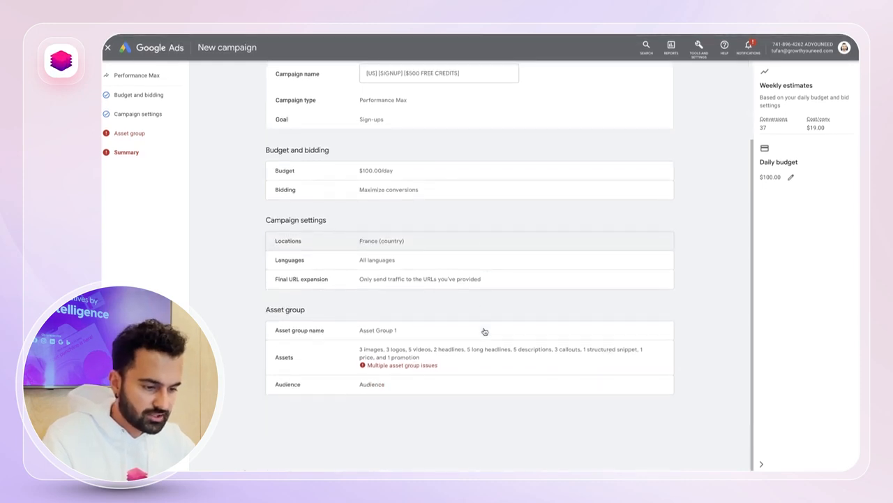
pyautogui.click(418, 351)
pyautogui.scroll(-1, 417, 351)
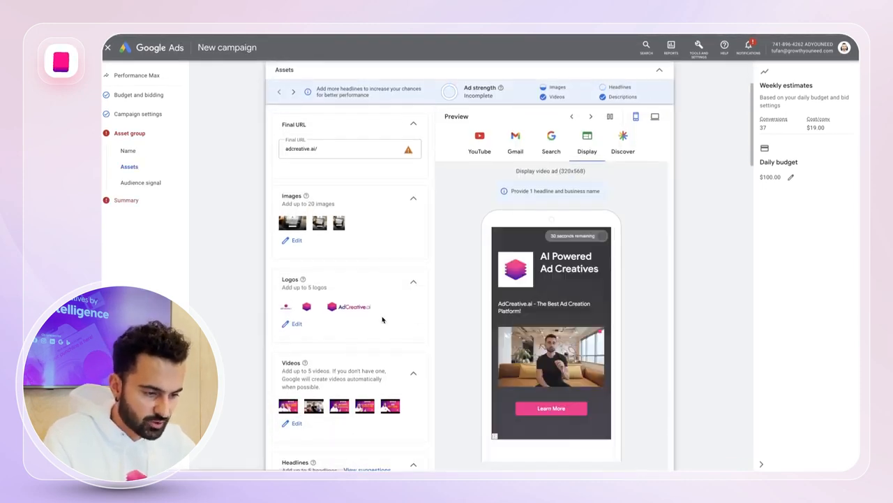
pyautogui.scroll(-2, 382, 319)
pyautogui.scroll(-4, 382, 319)
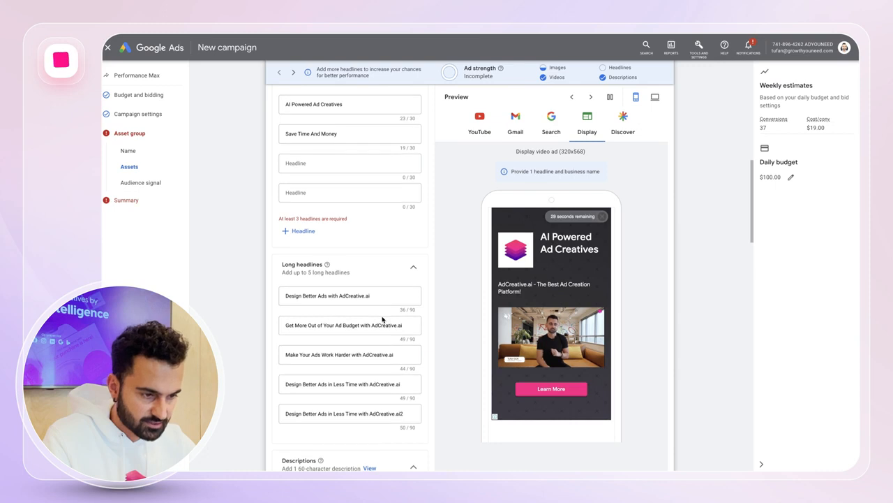
# Fill the two empty headlines with copies of Save Time And Money, changed to Save Time And Money 2 and Save Time And Money 3.
pyautogui.tripleClick(311, 133)
pyautogui.hotkey('ctrl', 'c')
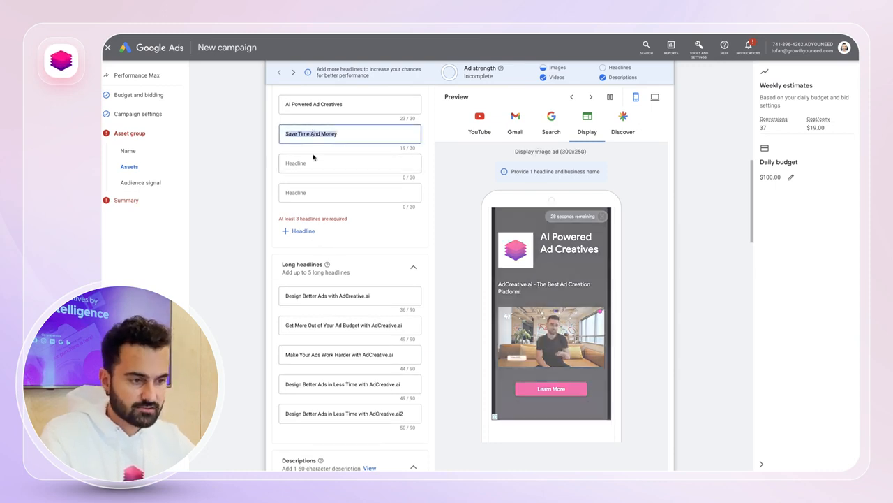
pyautogui.click(309, 162)
pyautogui.hotkey('ctrl', 'v')
pyautogui.click(301, 194)
pyautogui.hotkey('ctrl', 'v')
pyautogui.click(349, 164)
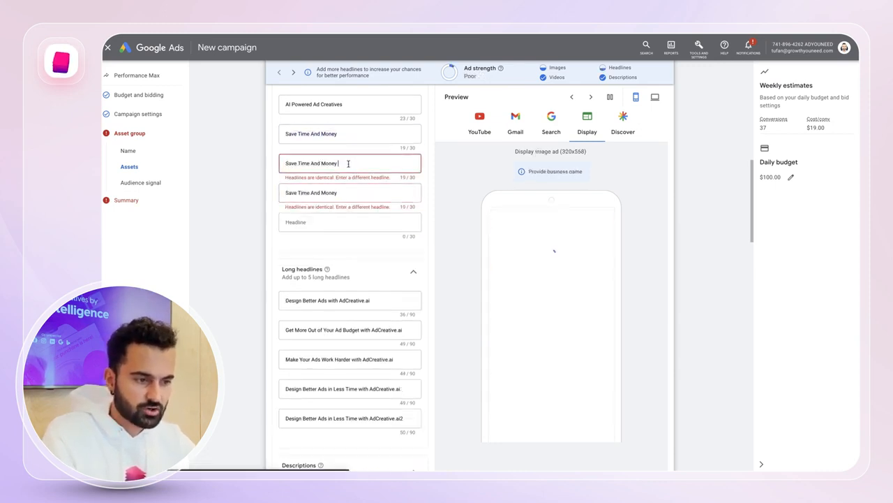
pyautogui.write('2')
pyautogui.click(346, 193)
pyautogui.write('3')
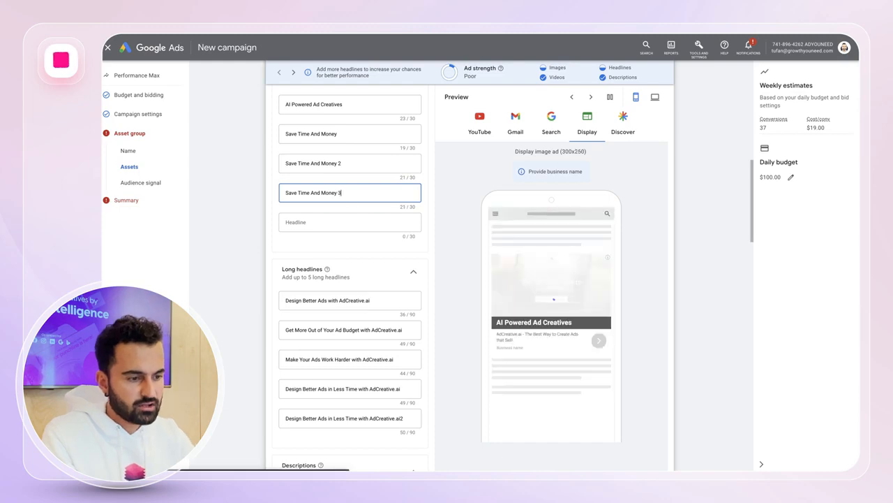
# Set the asset group's business name to AdCreative.ai.
pyautogui.scroll(-15, 382, 419)
pyautogui.scroll(10, 383, 419)
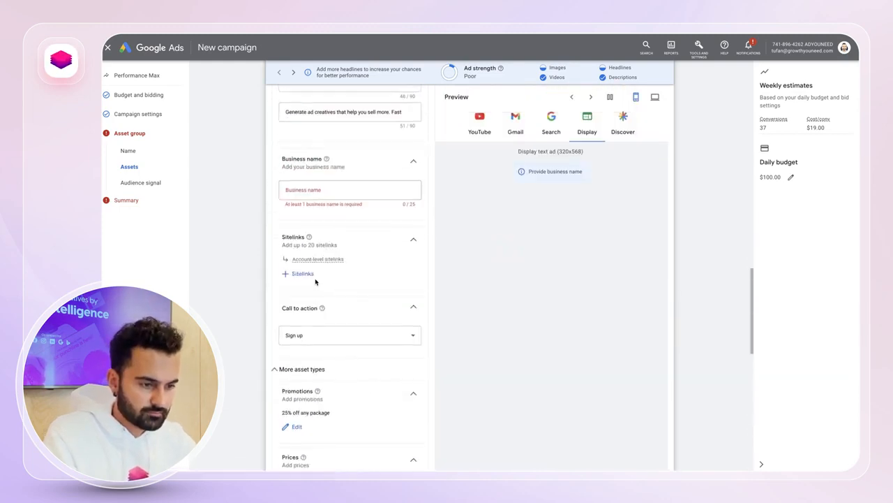
pyautogui.click(318, 190)
pyautogui.write('AdCreative.ai')
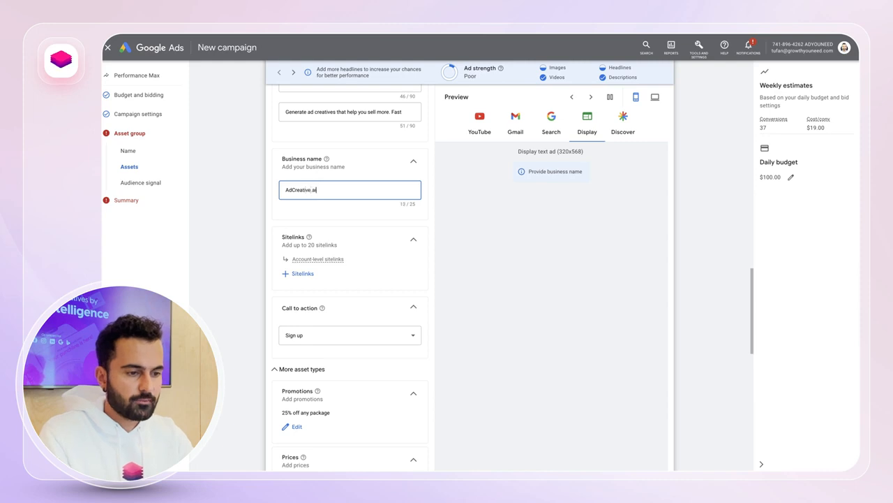
# Continue from the asset group to the campaign summary and review the campaign details.
pyautogui.scroll(-15, 382, 279)
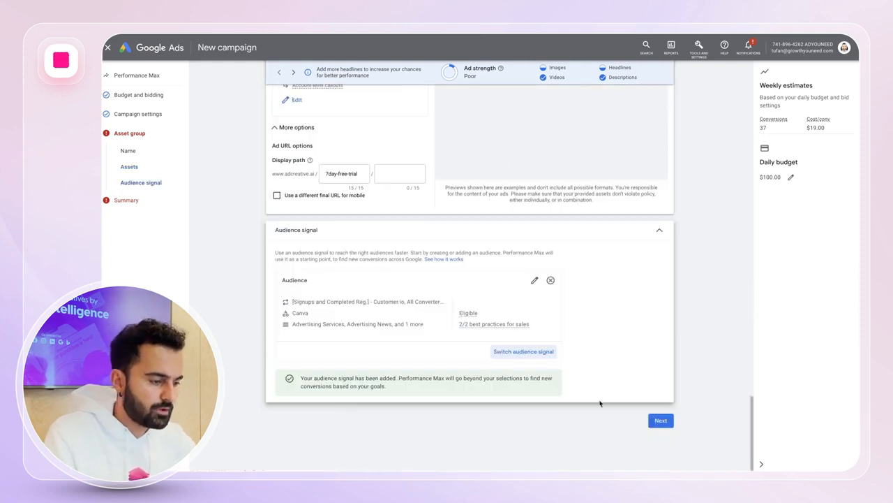
pyautogui.click(660, 422)
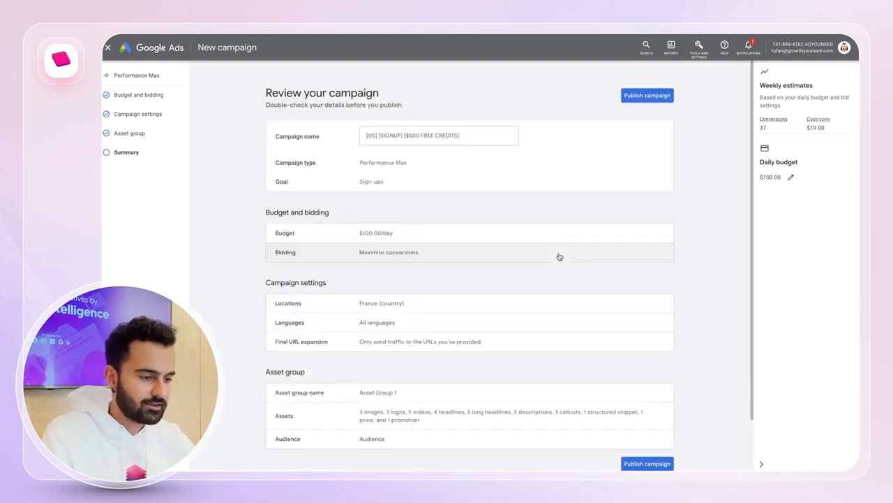
pyautogui.scroll(-1, 560, 257)
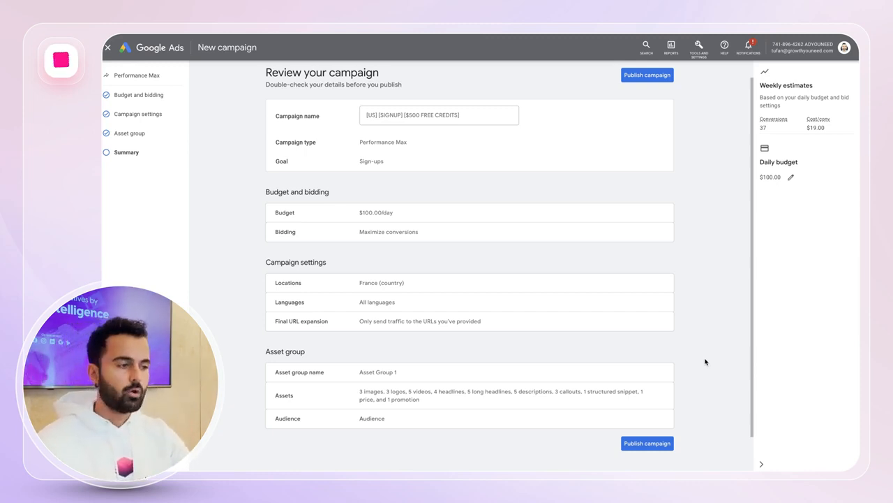
pyautogui.click(698, 40)
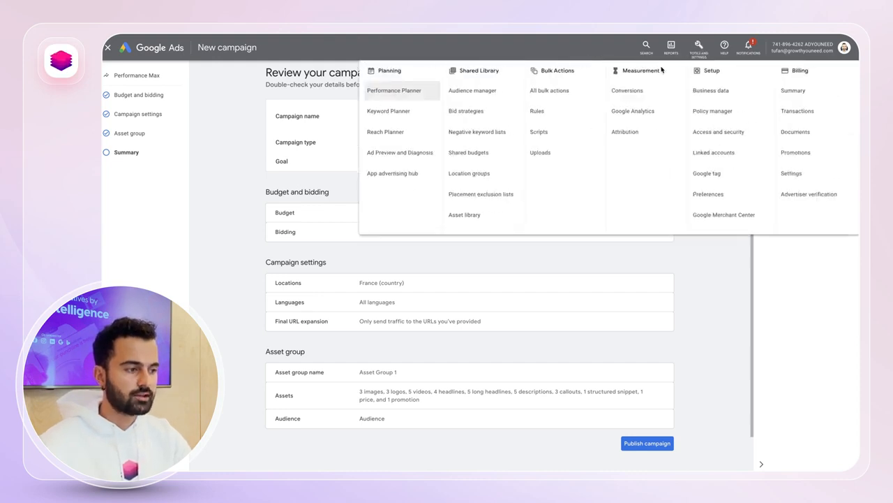
pyautogui.click(718, 294)
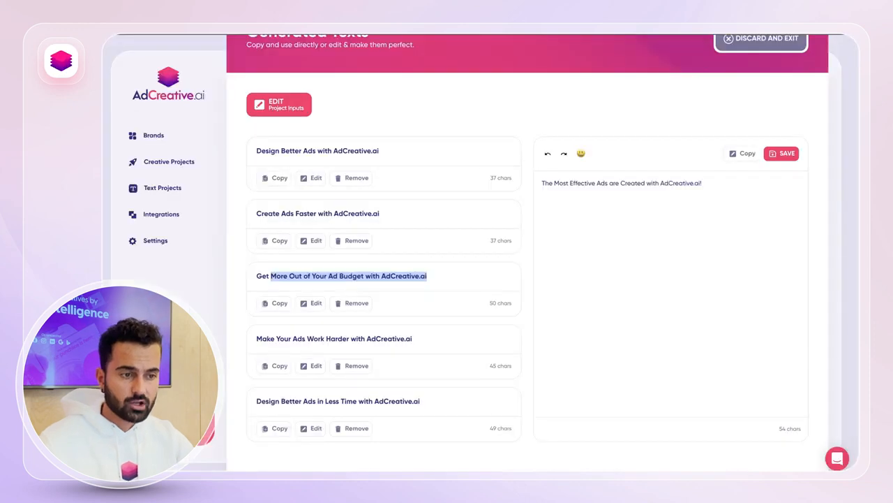
# Switch to the AdCreative.ai app and open the generated posts of the AdCreative.ai brand's creative project.
pyautogui.click(171, 161)
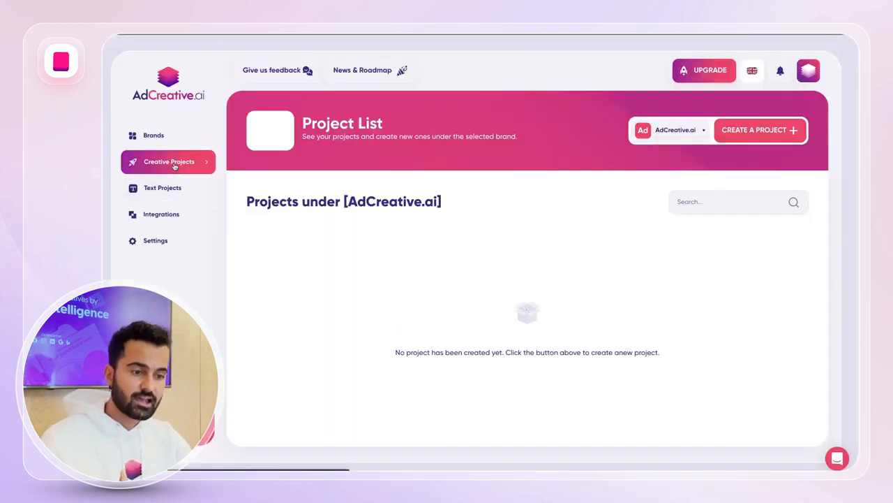
pyautogui.click(331, 250)
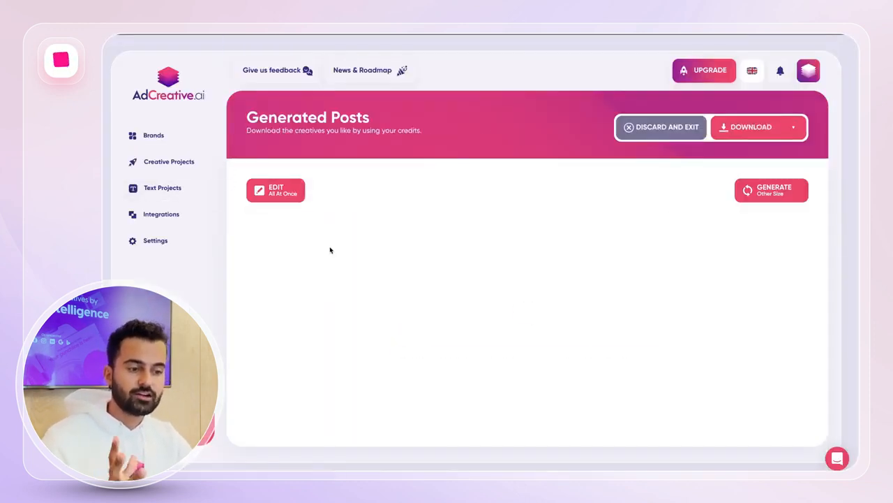